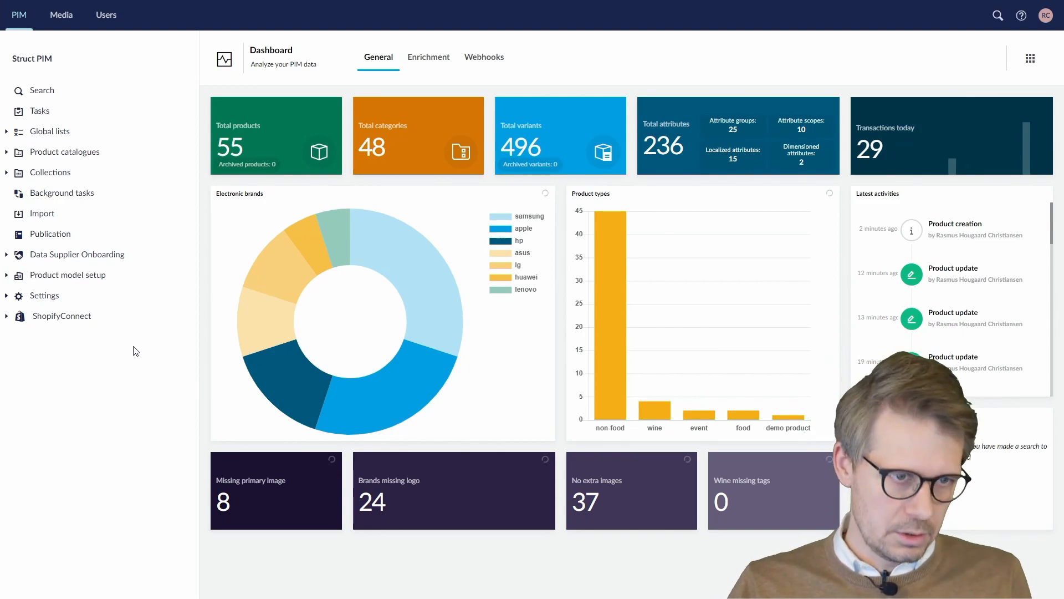
# Start a new attribute with alias CopyFromProduct and backoffice name 'Copy From Product'.
pyautogui.click(6, 275)
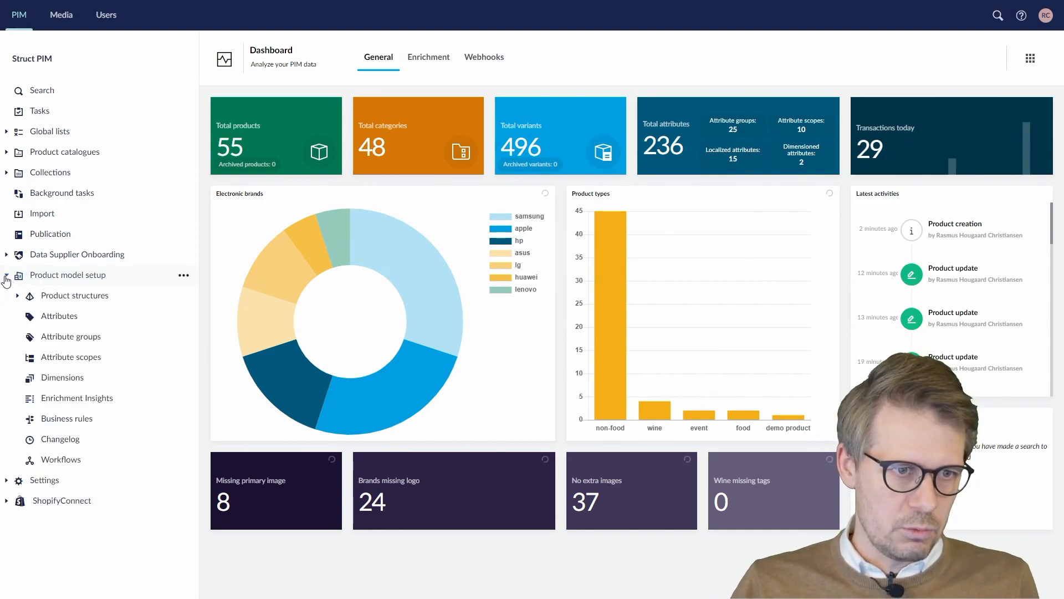
pyautogui.click(53, 319)
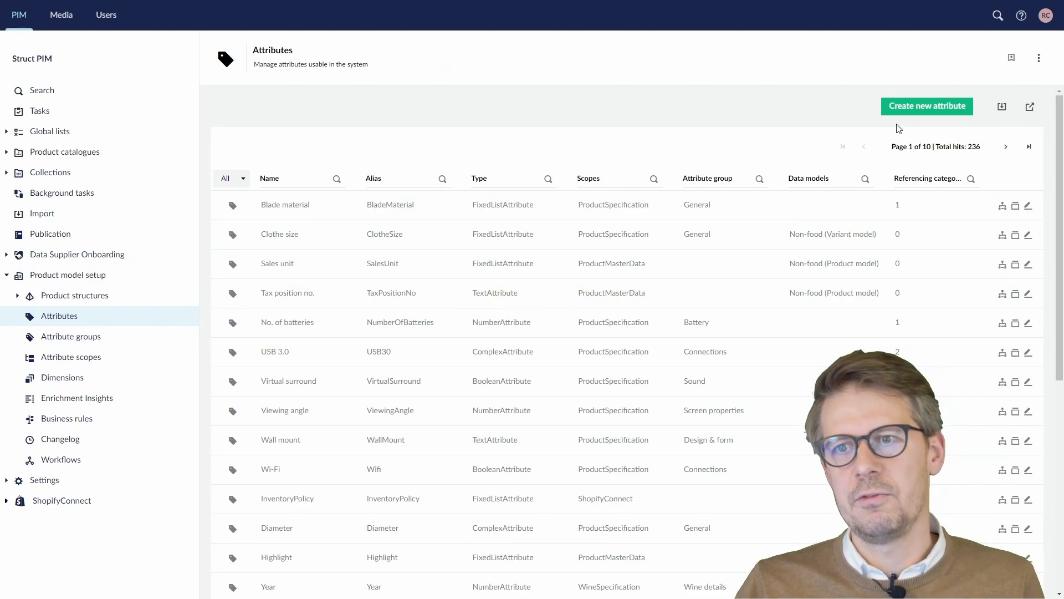
pyautogui.click(911, 114)
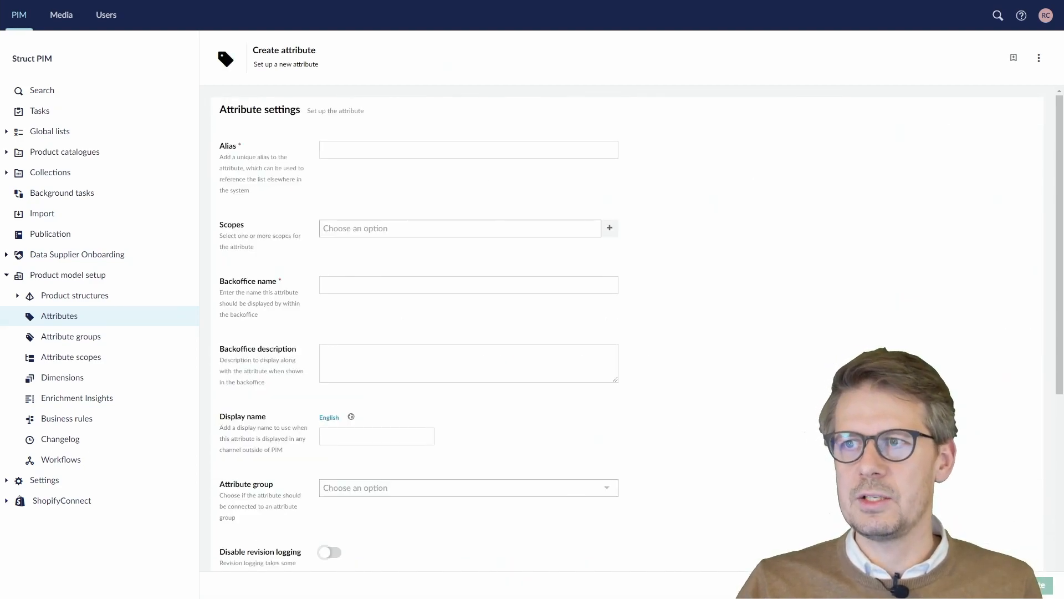
pyautogui.click(361, 155)
pyautogui.write('CopyFromProduct')
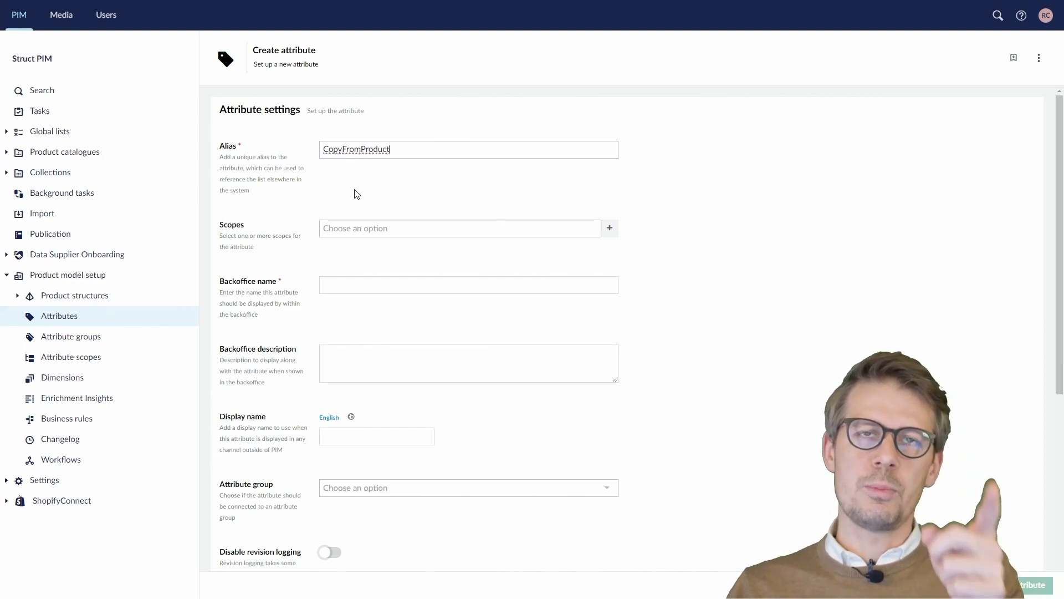
pyautogui.click(366, 284)
pyautogui.write('CopyFromProduct')
pyautogui.click(343, 284)
pyautogui.click(365, 284)
# Set the data type to Product reference, limited to Demo Product and single-value, and save it.
pyautogui.scroll(-2, 432, 287)
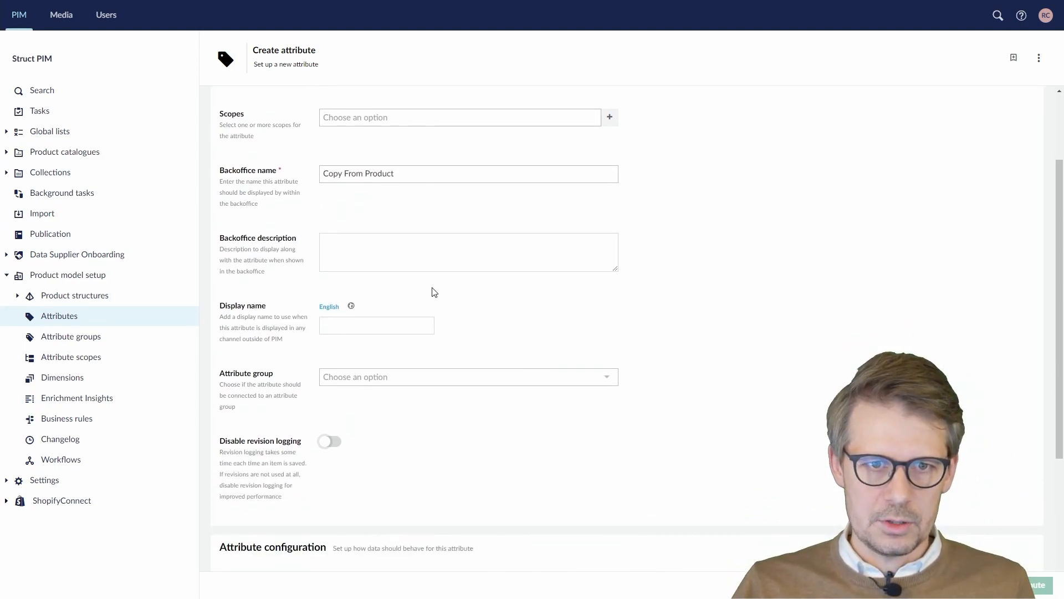
pyautogui.scroll(-4, 432, 288)
pyautogui.click(430, 363)
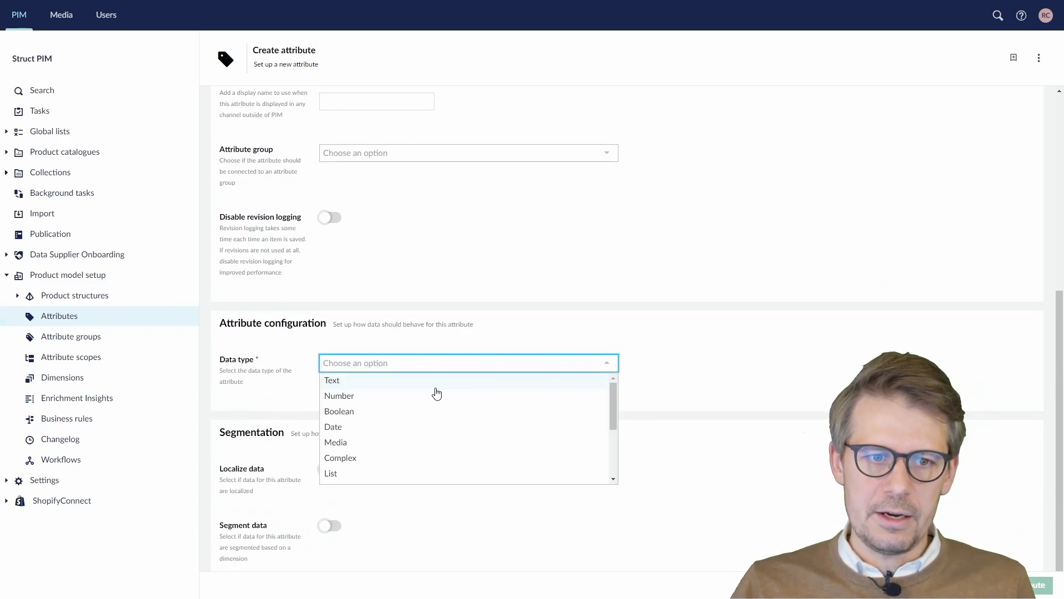
pyautogui.scroll(-3, 437, 394)
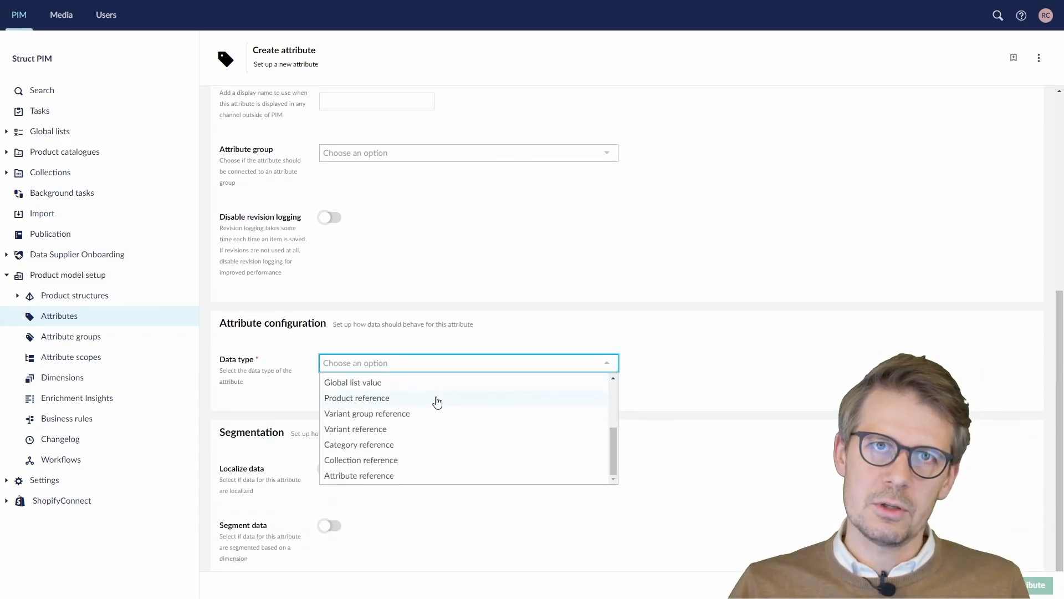
pyautogui.click(346, 406)
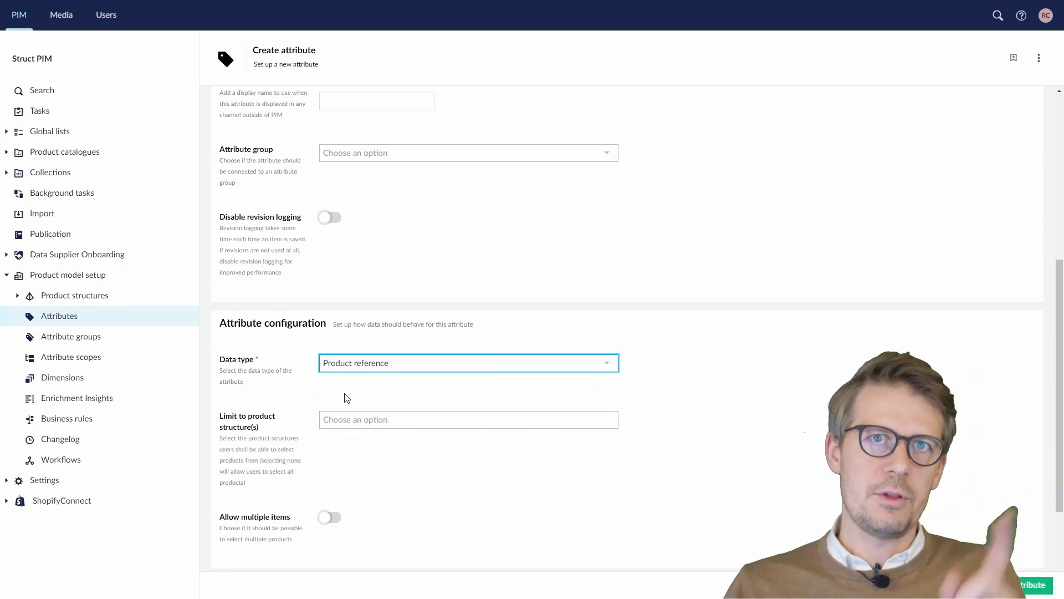
pyautogui.click(351, 423)
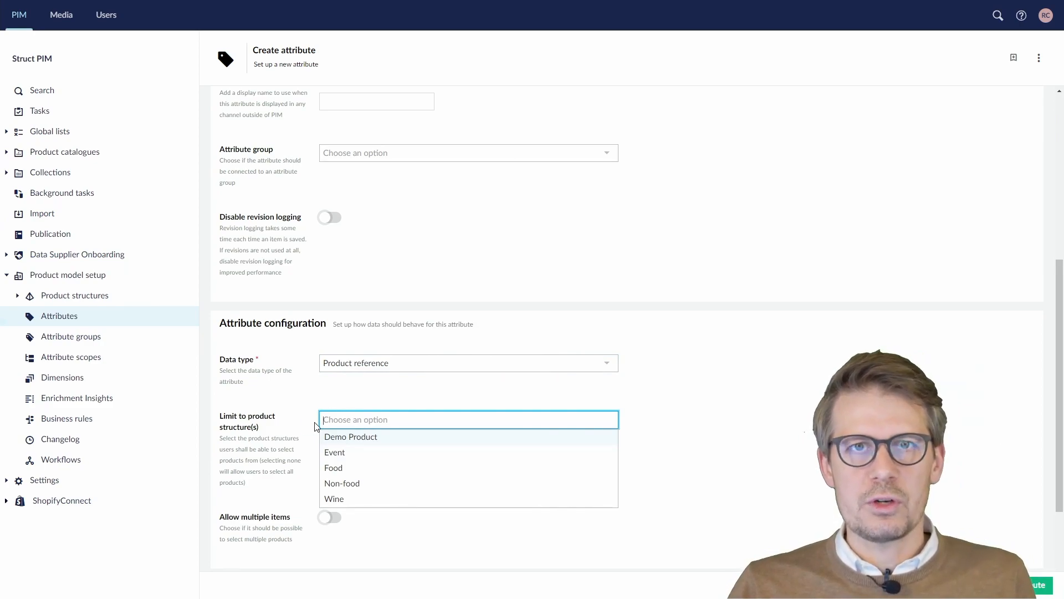
pyautogui.click(354, 438)
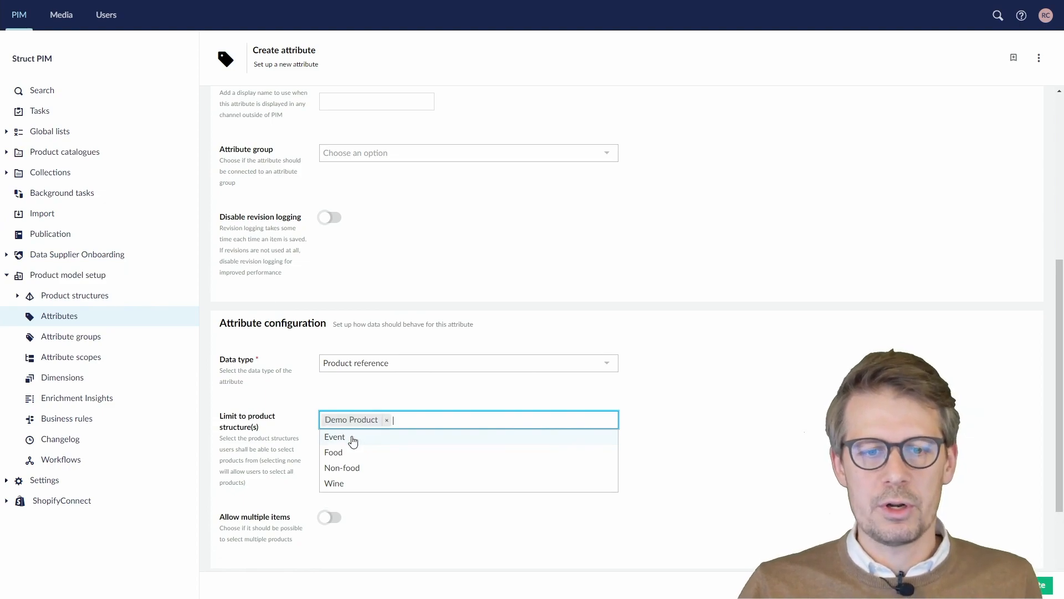
pyautogui.click(272, 470)
pyautogui.scroll(-1, 277, 477)
pyautogui.click(333, 466)
pyautogui.click(334, 467)
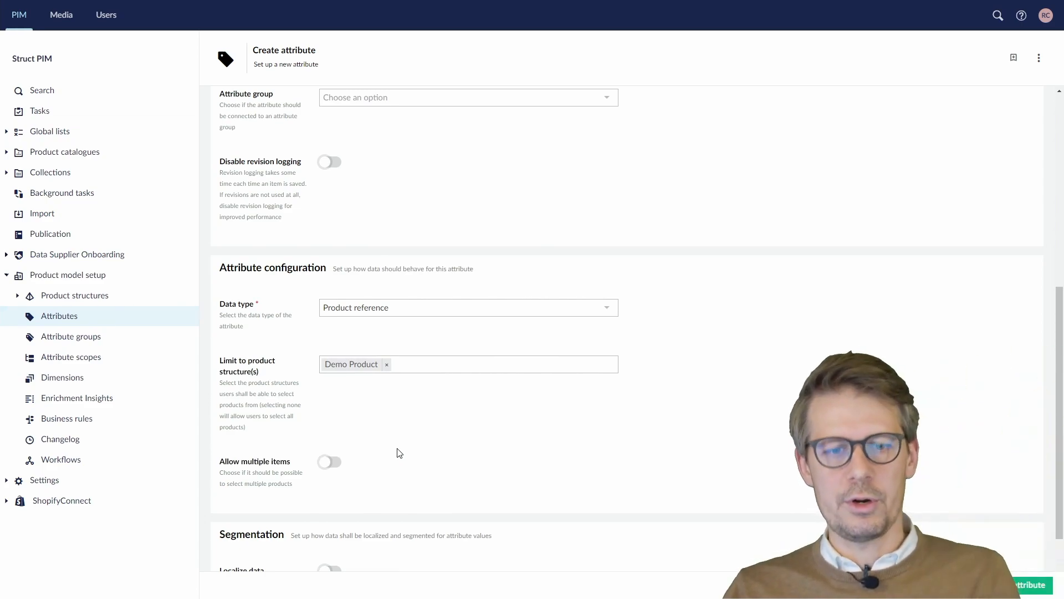
pyautogui.scroll(-2, 1004, 537)
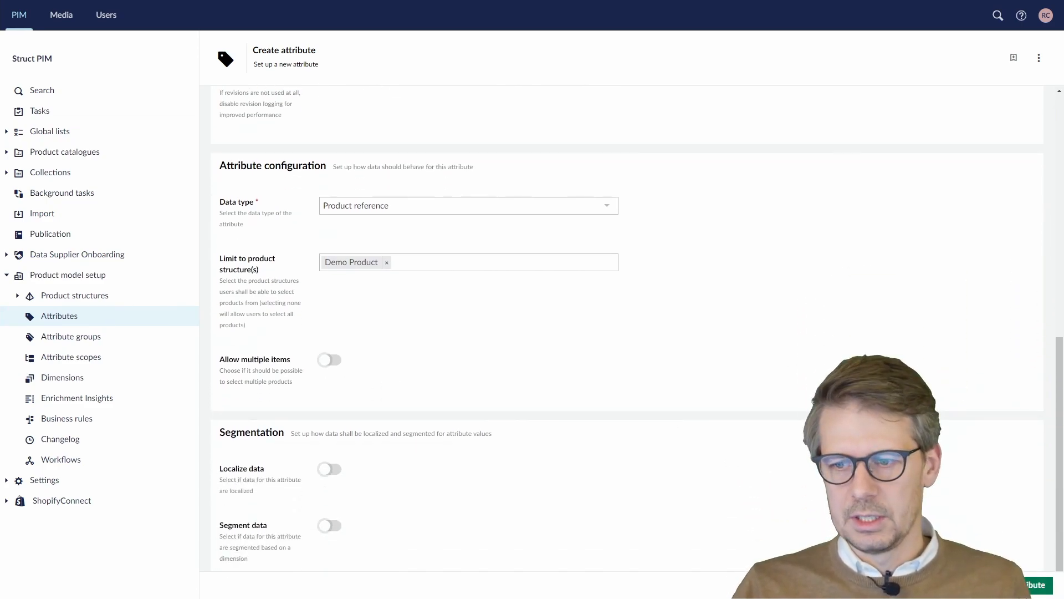
pyautogui.click(1035, 584)
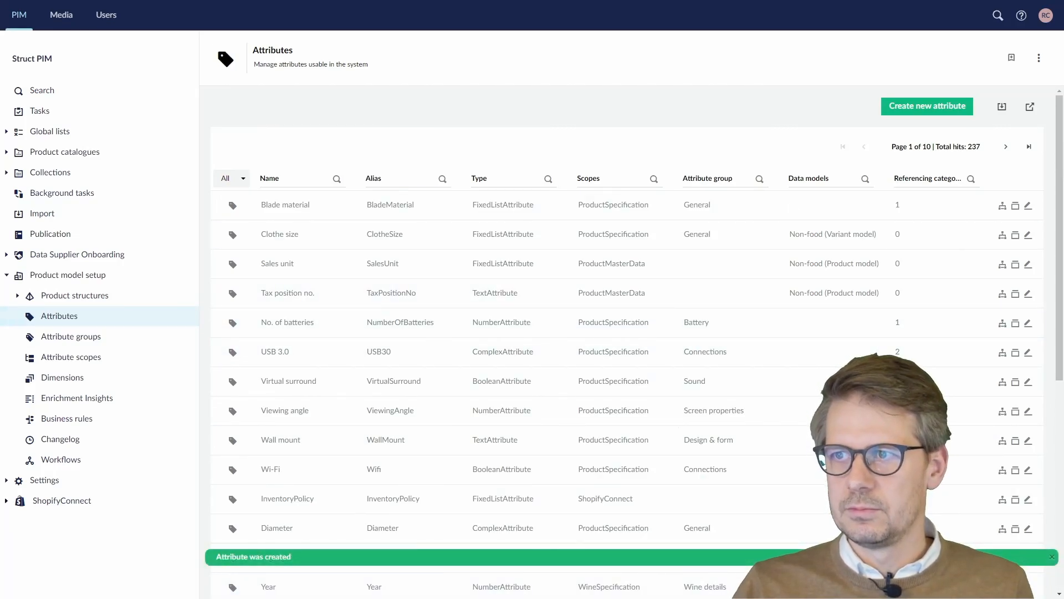
# Start another attribute with alias CopyFromAttributes and backoffice name 'Copy From Attributes'.
pyautogui.click(912, 111)
pyautogui.click(444, 150)
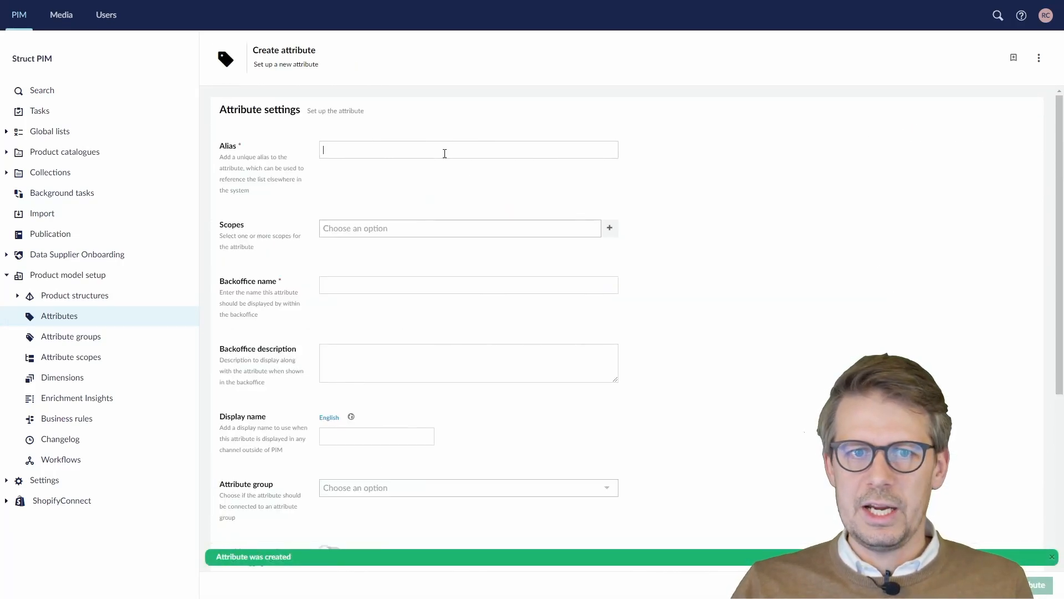
pyautogui.write('CopyFromAttributes')
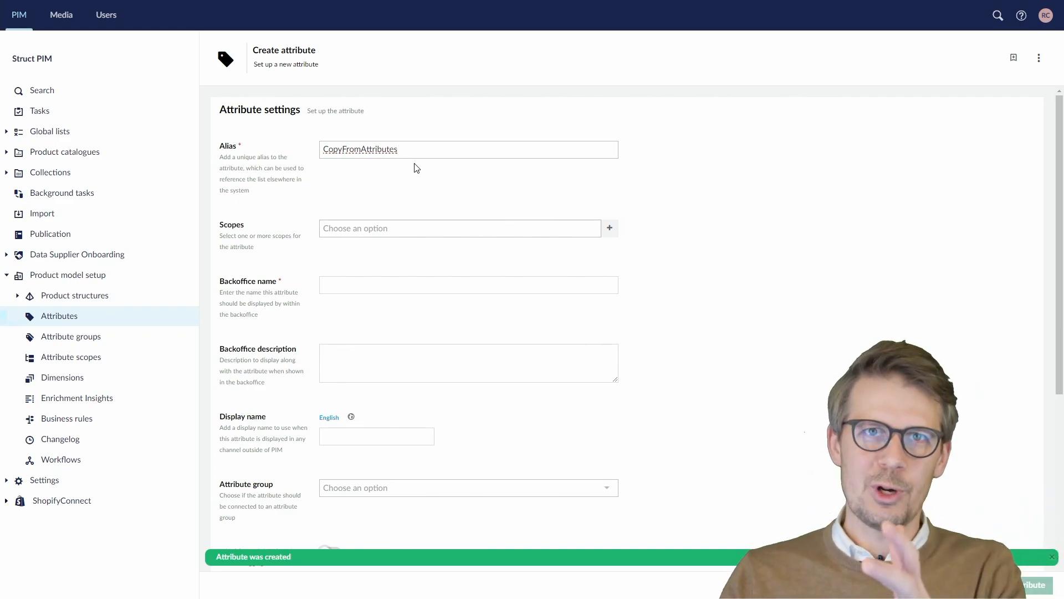
pyautogui.click(347, 286)
pyautogui.write('CopyFromAttributes')
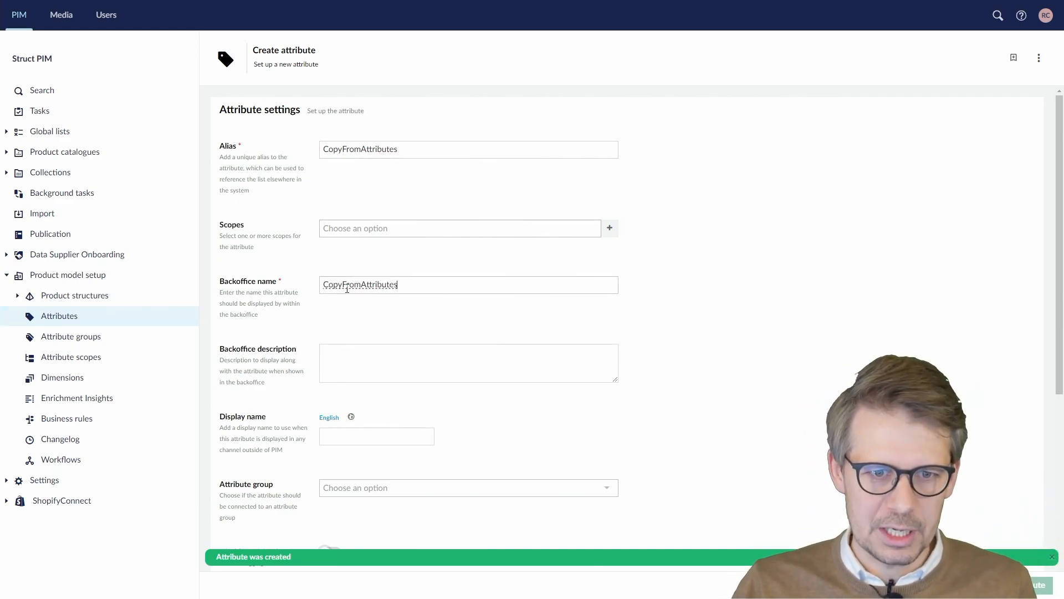
pyautogui.click(342, 286)
pyautogui.click(363, 286)
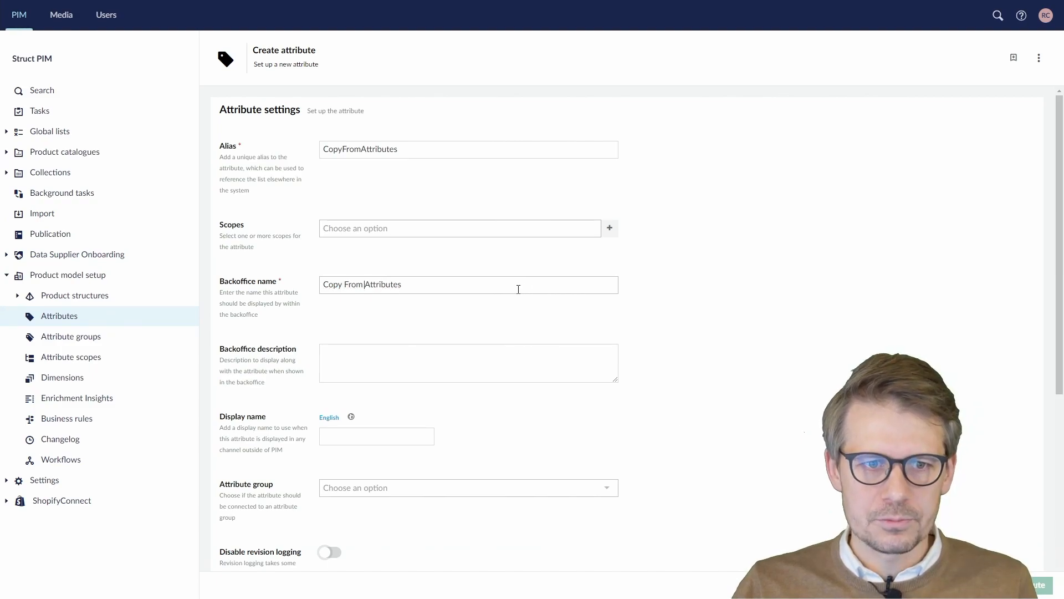
# Set its data type to Attribute reference.
pyautogui.scroll(-6, 499, 305)
pyautogui.click(426, 418)
pyautogui.scroll(-2, 432, 443)
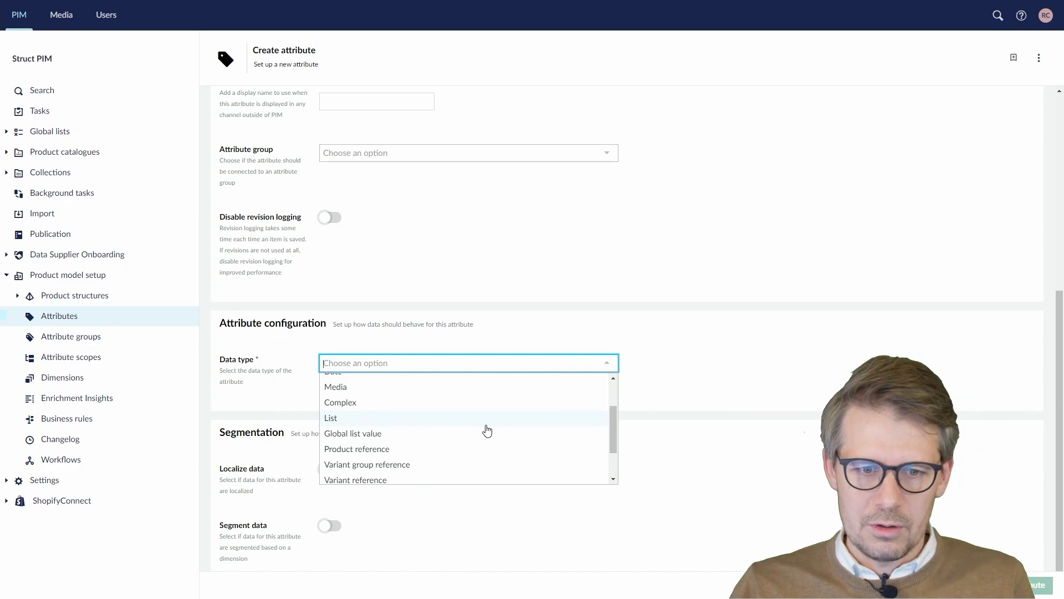
pyautogui.scroll(-2, 487, 431)
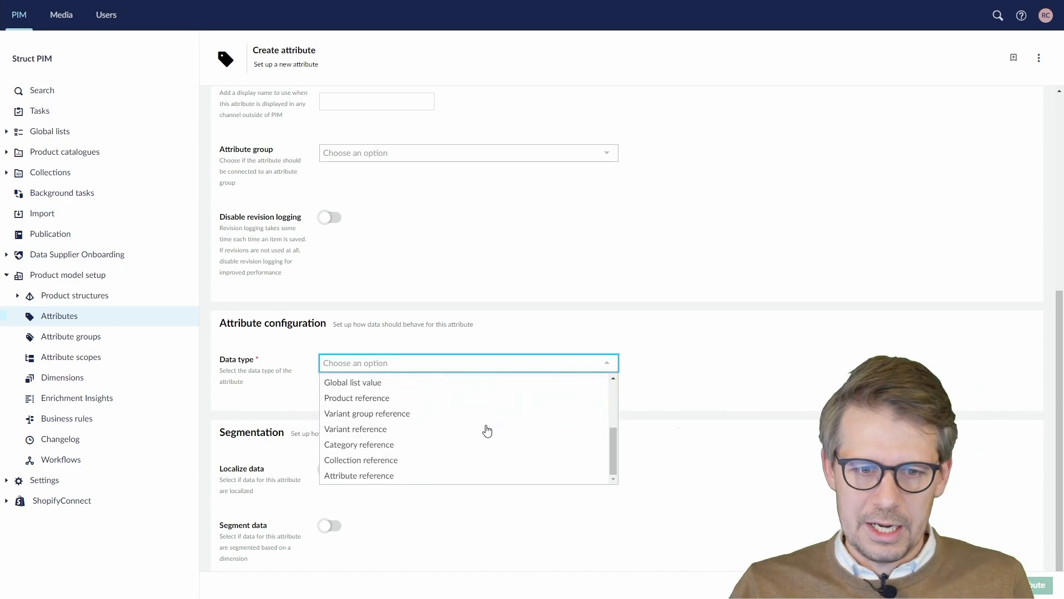
pyautogui.click(463, 478)
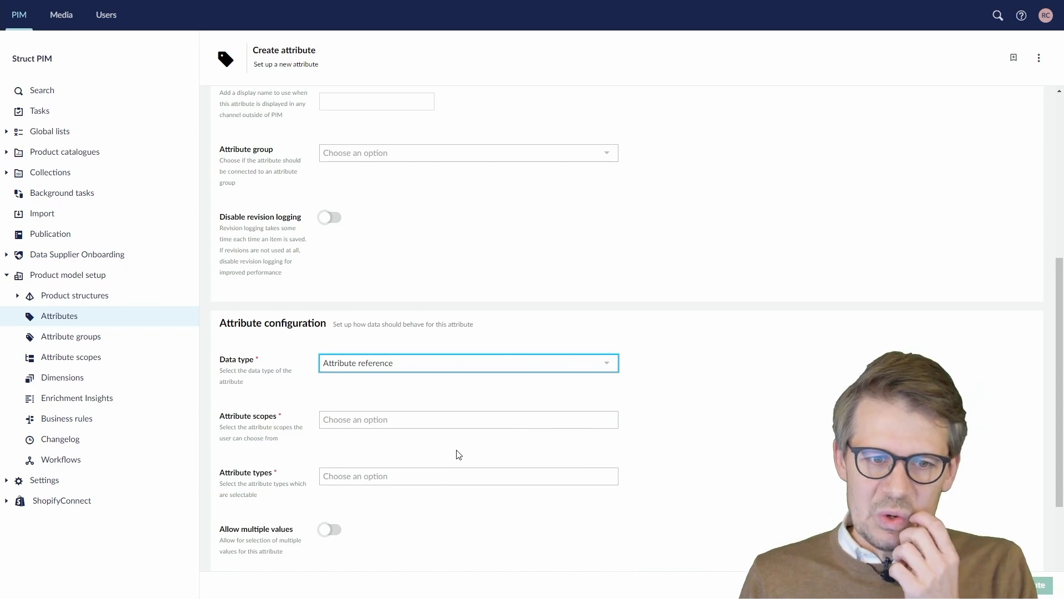
pyautogui.click(407, 425)
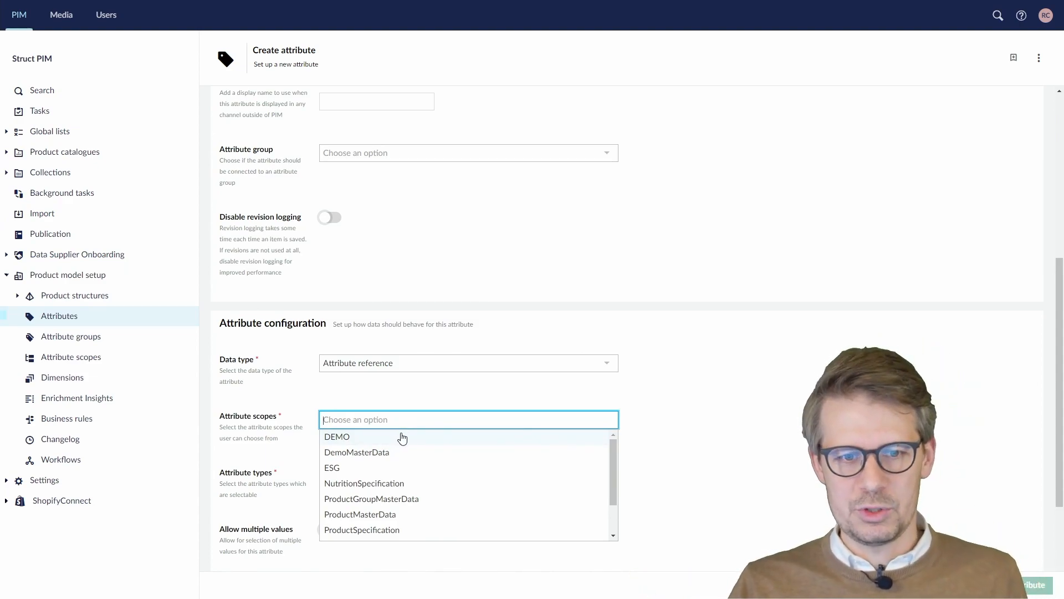
# Allow every attribute scope, from DEMO through WineSpecification.
pyautogui.click(402, 437)
pyautogui.click(404, 438)
pyautogui.click(403, 438)
pyautogui.click(405, 438)
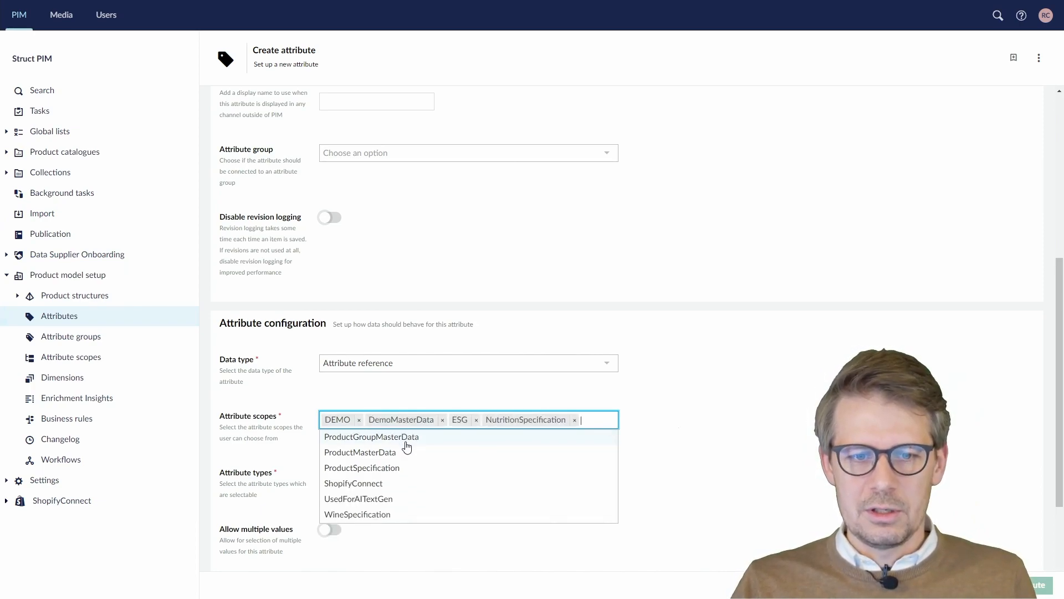
pyautogui.click(405, 438)
pyautogui.click(407, 453)
pyautogui.click(408, 467)
pyautogui.click(409, 453)
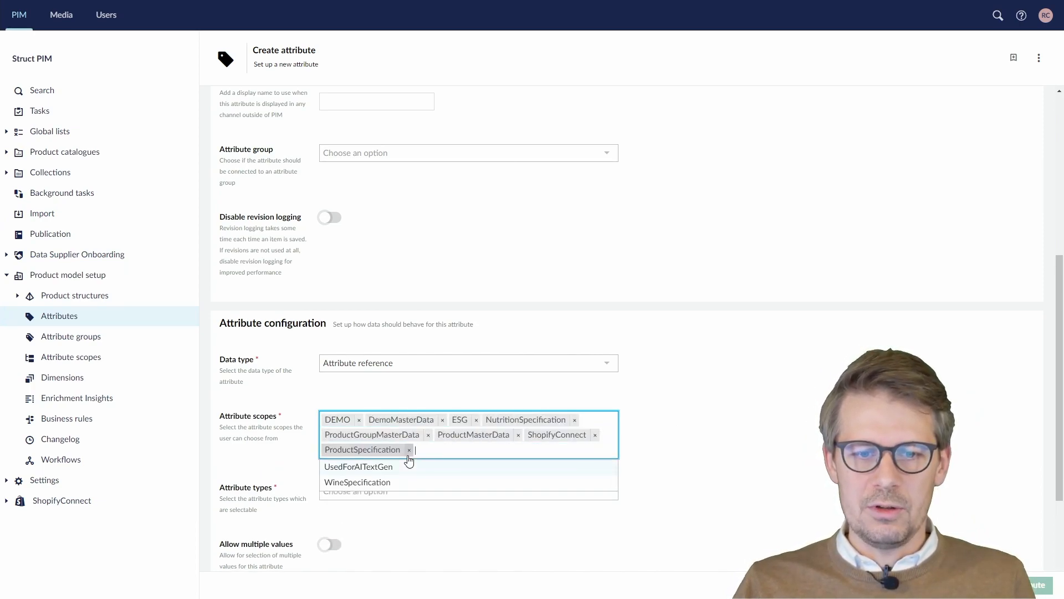
pyautogui.click(408, 466)
pyautogui.click(409, 468)
pyautogui.click(662, 468)
# Allow every attribute type, including Media, Variant reference and Variant group reference.
pyautogui.scroll(-2, 700, 468)
pyautogui.click(375, 381)
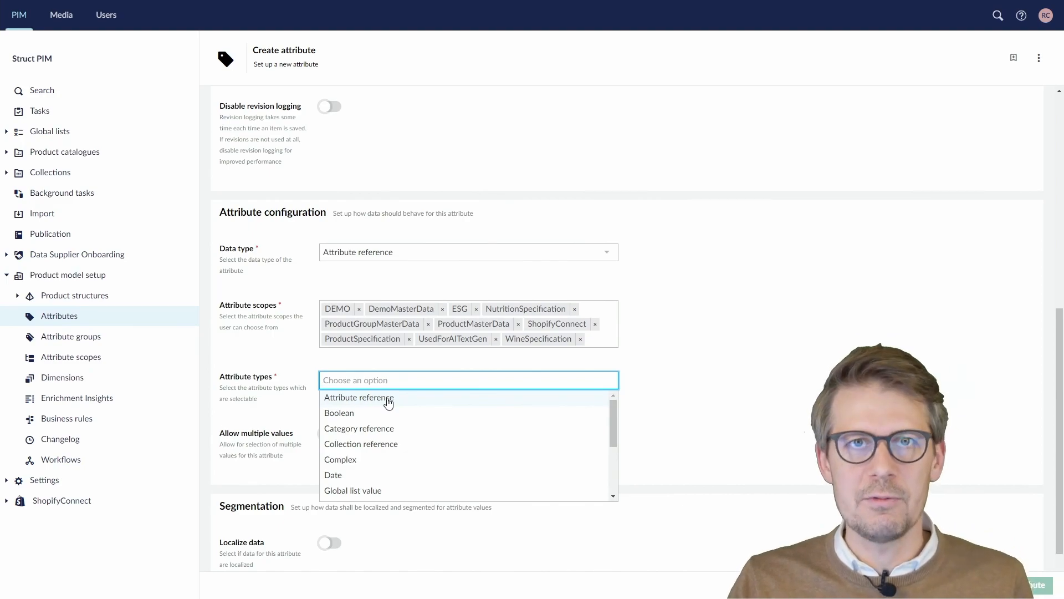
pyautogui.click(388, 399)
pyautogui.click(388, 399)
pyautogui.click(388, 399)
pyautogui.click(388, 399)
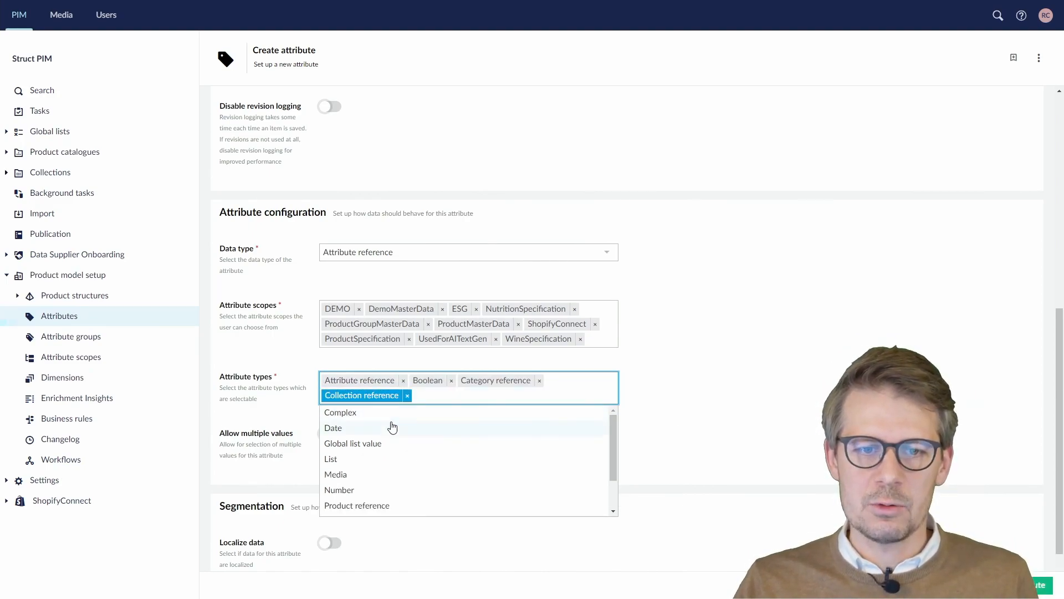
pyautogui.click(392, 428)
pyautogui.click(393, 443)
pyautogui.click(392, 459)
pyautogui.click(392, 459)
pyautogui.click(392, 459)
pyautogui.click(392, 443)
pyautogui.click(392, 428)
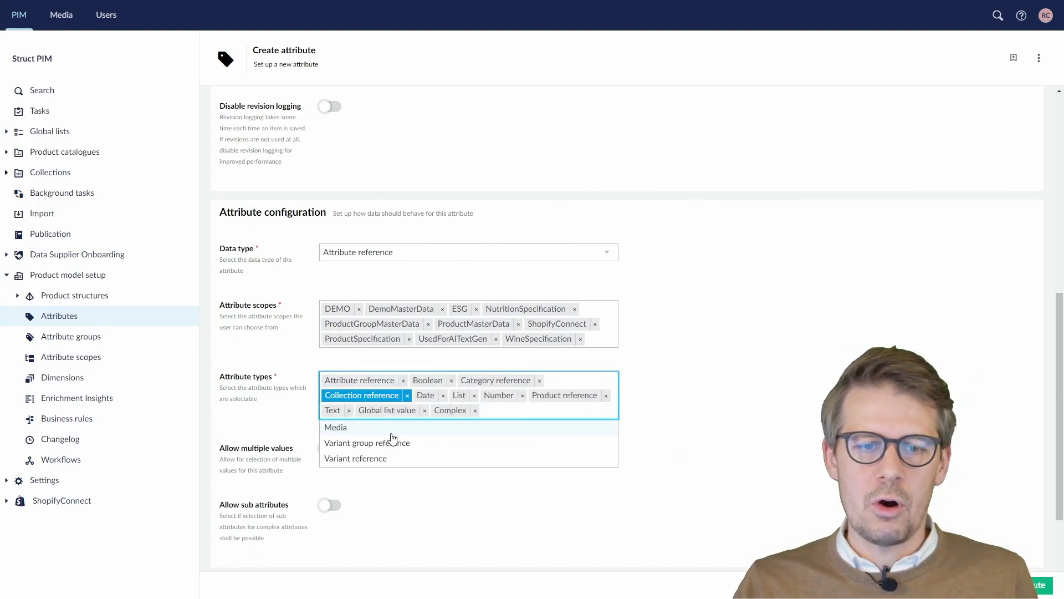
pyautogui.click(393, 442)
pyautogui.click(395, 428)
pyautogui.click(399, 441)
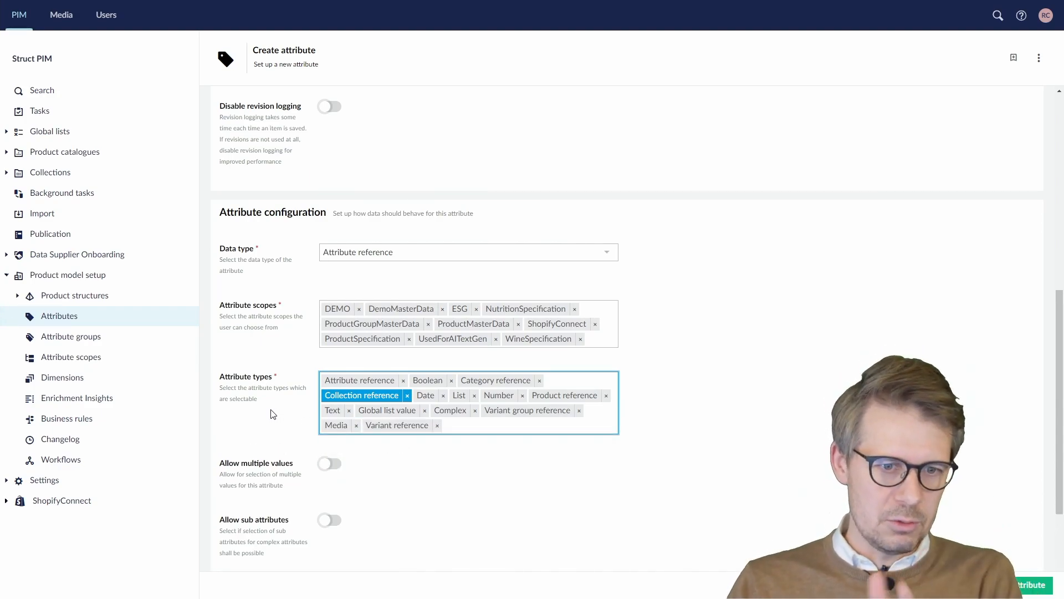
# Allow selecting multiple attributes and save the attribute.
pyautogui.scroll(-1, 273, 415)
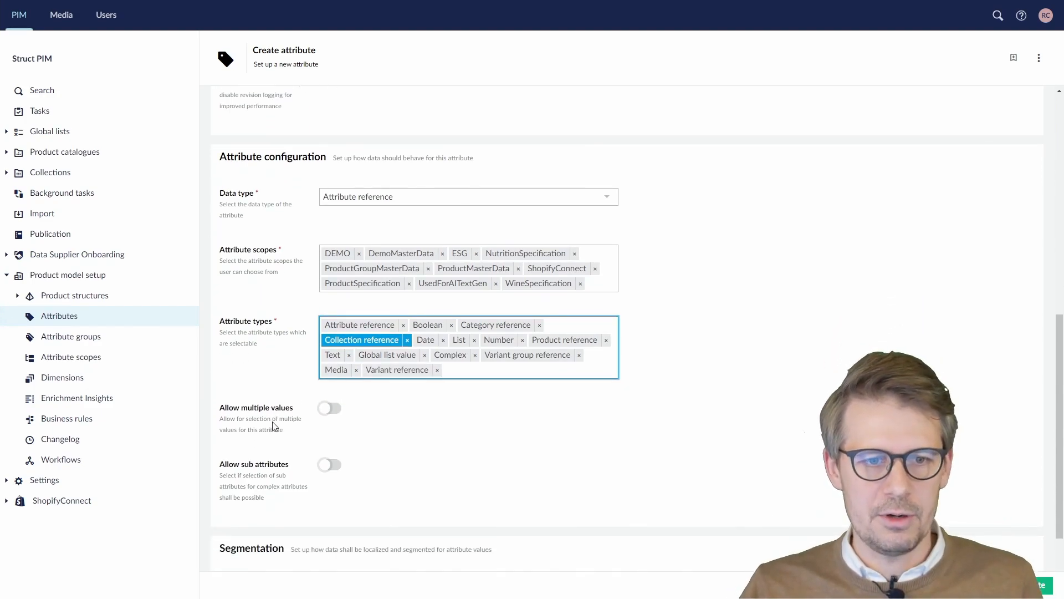
pyautogui.click(336, 411)
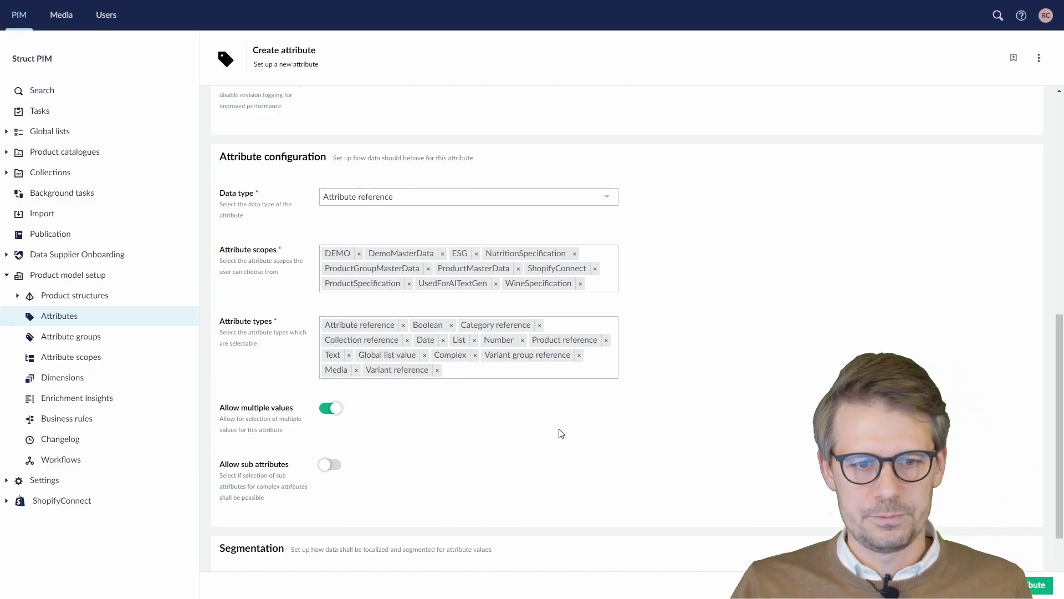
pyautogui.scroll(-2, 561, 434)
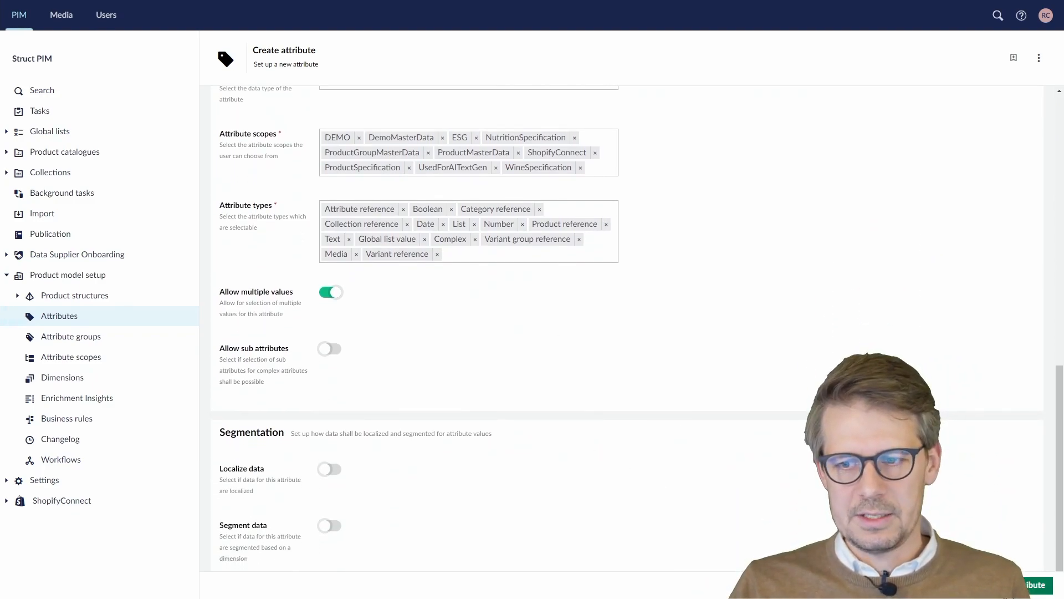
pyautogui.click(1037, 584)
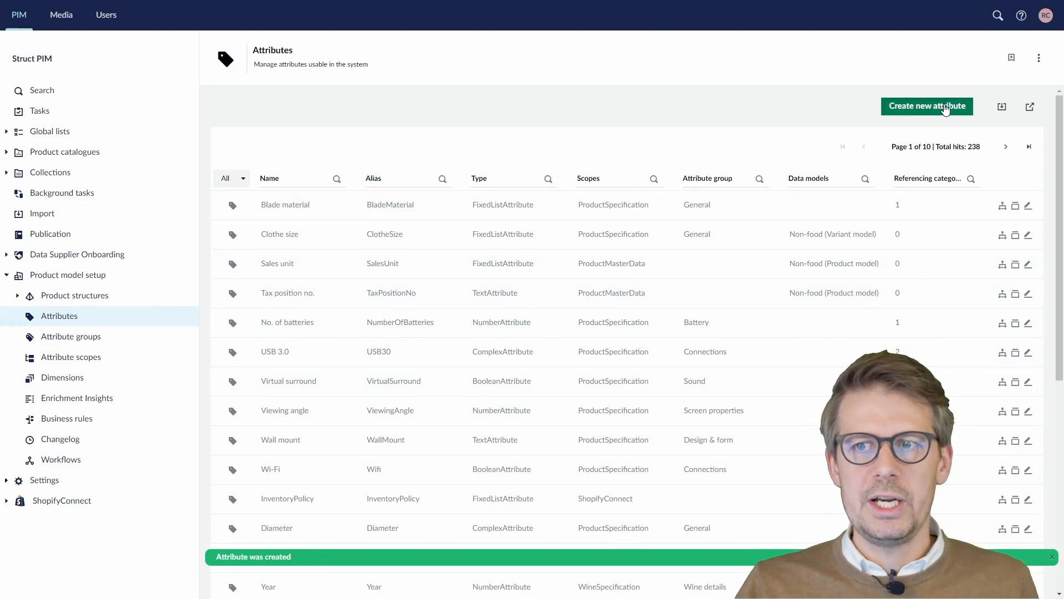
# Create attribute CopyFromForever with a matching backoffice name and Boolean data type, and save it.
pyautogui.click(945, 108)
pyautogui.write('CopyFromForever')
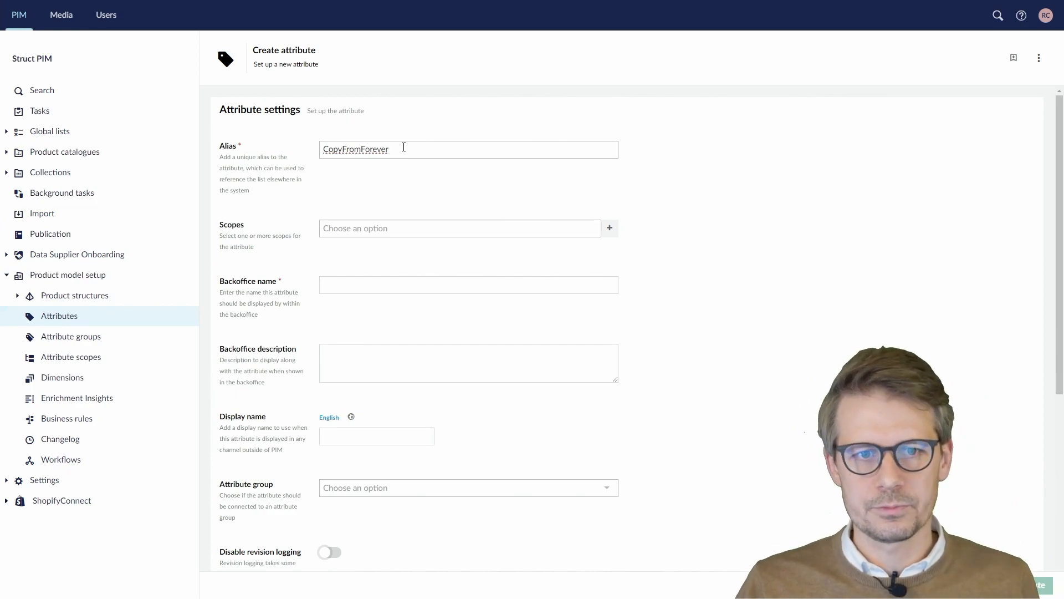
pyautogui.click(408, 283)
pyautogui.write('CopyFromForever')
pyautogui.click(344, 285)
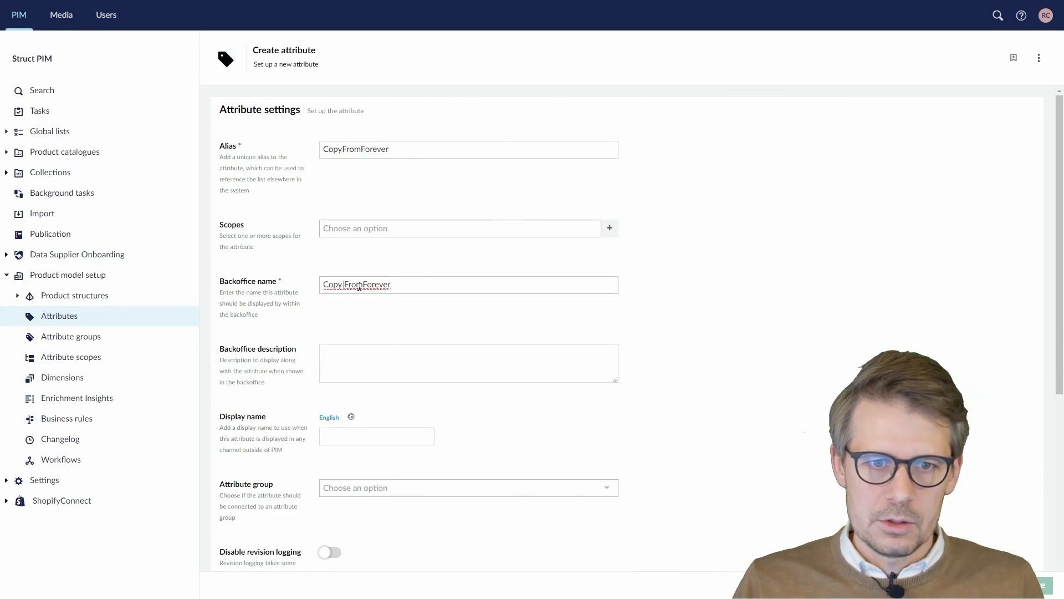
pyautogui.scroll(-5, 363, 284)
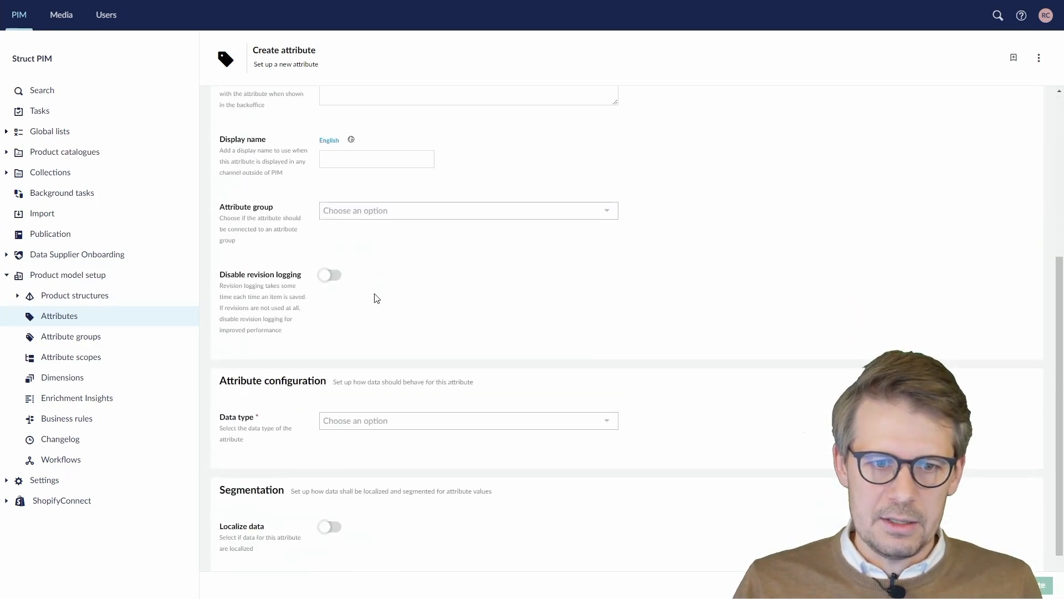
pyautogui.click(370, 422)
pyautogui.click(369, 469)
pyautogui.scroll(-1, 368, 468)
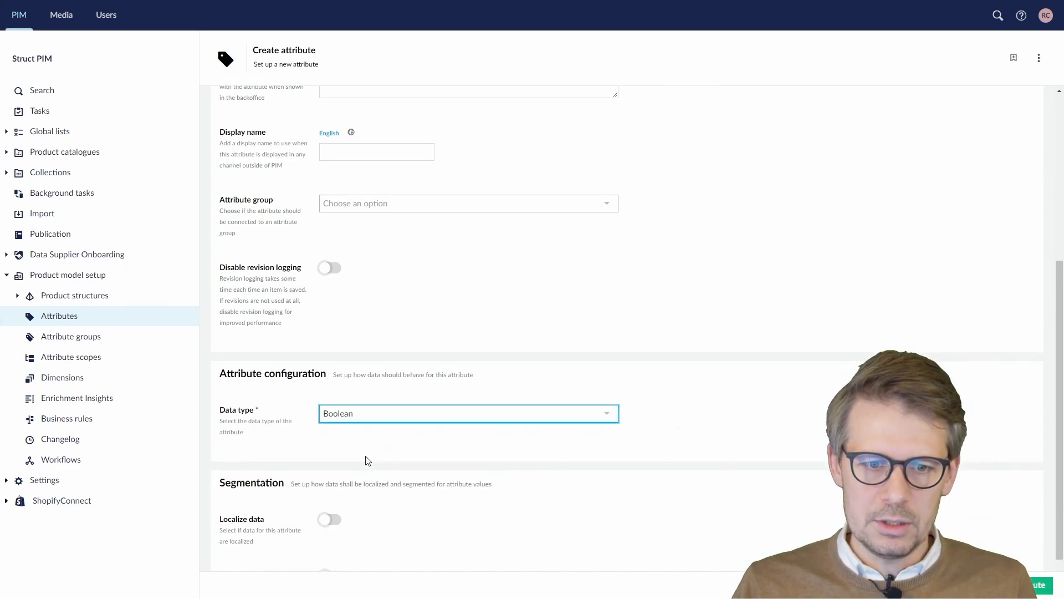
pyautogui.click(1039, 589)
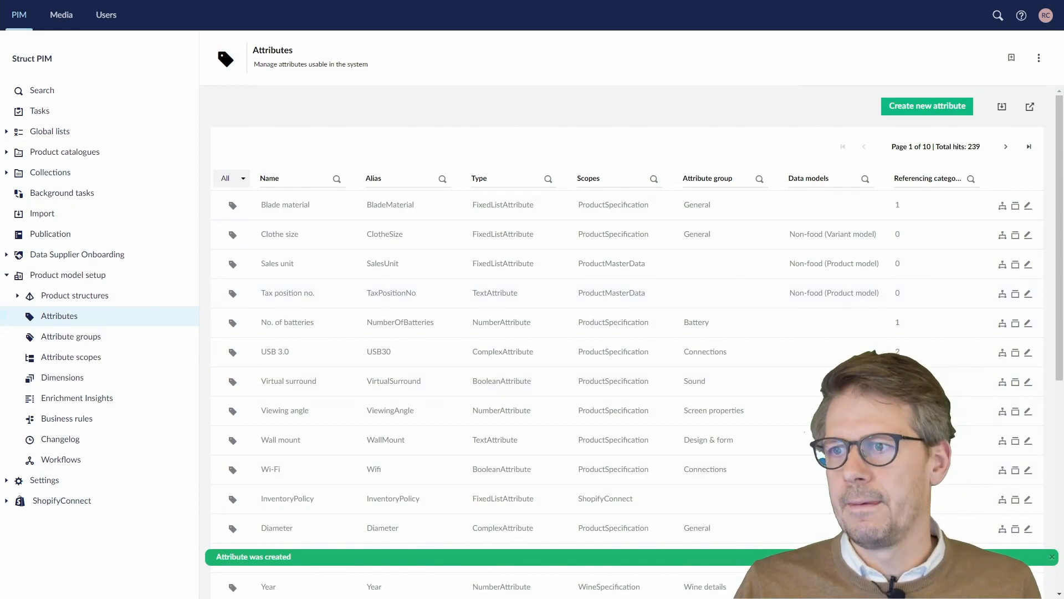
# Start an attribute with alias CopyFromLastSuccessfulRun and backoffice name 'Copy From Last Successful Run'.
pyautogui.click(927, 105)
pyautogui.click(367, 143)
pyautogui.write('CopyFromLastSuccessfulRun')
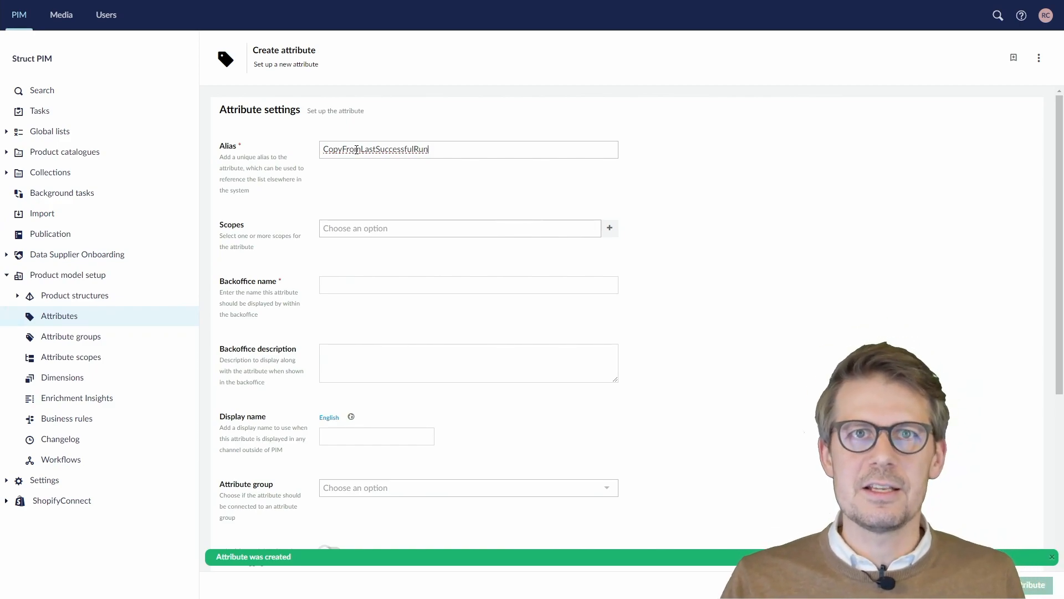
pyautogui.click(360, 287)
pyautogui.write('CopyFromLastSuccessfulRun')
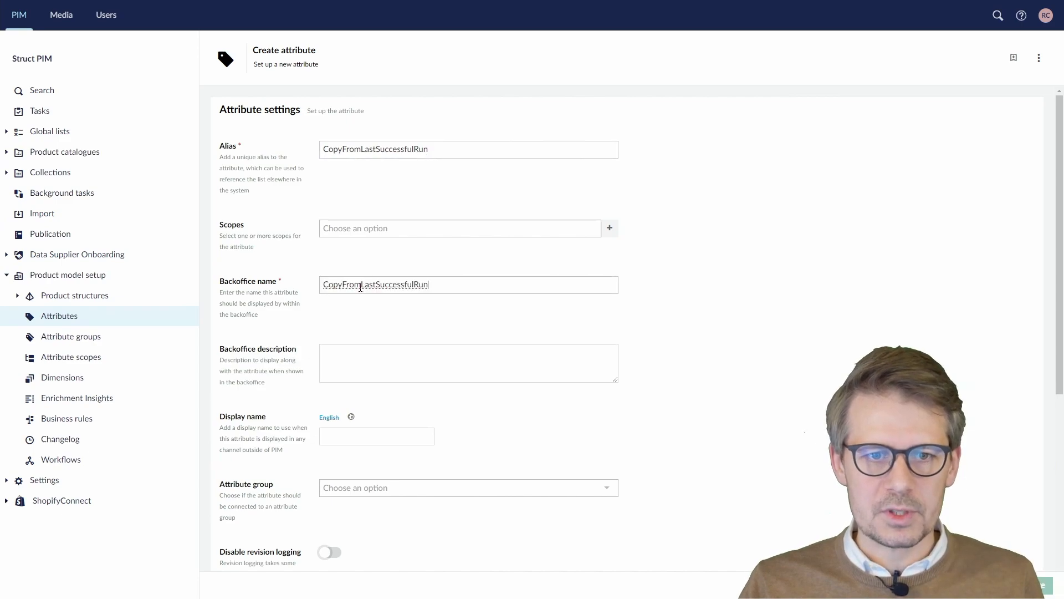
pyautogui.click(345, 284)
pyautogui.click(364, 284)
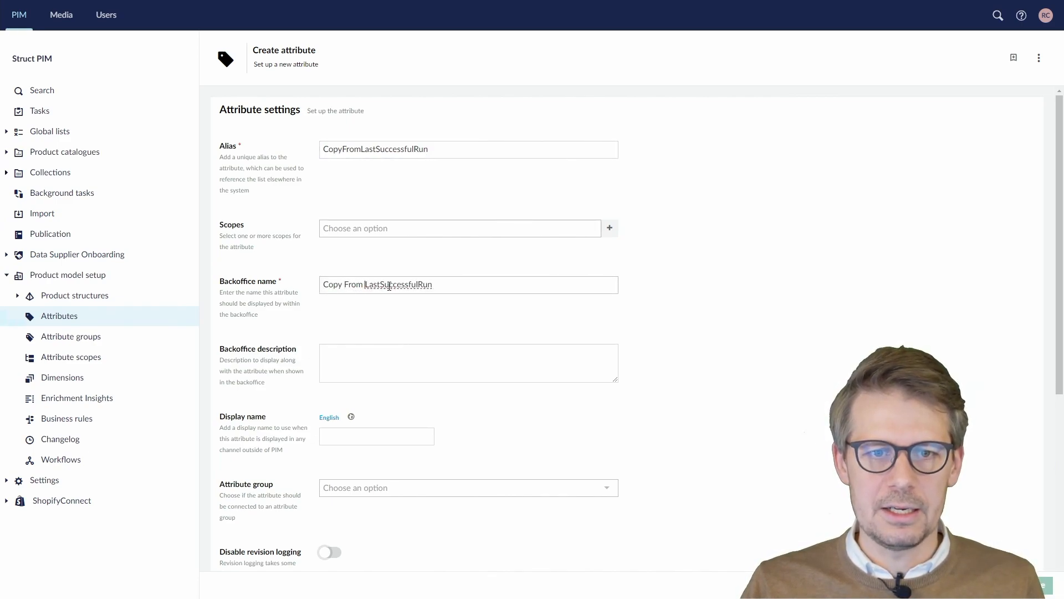
pyautogui.click(382, 285)
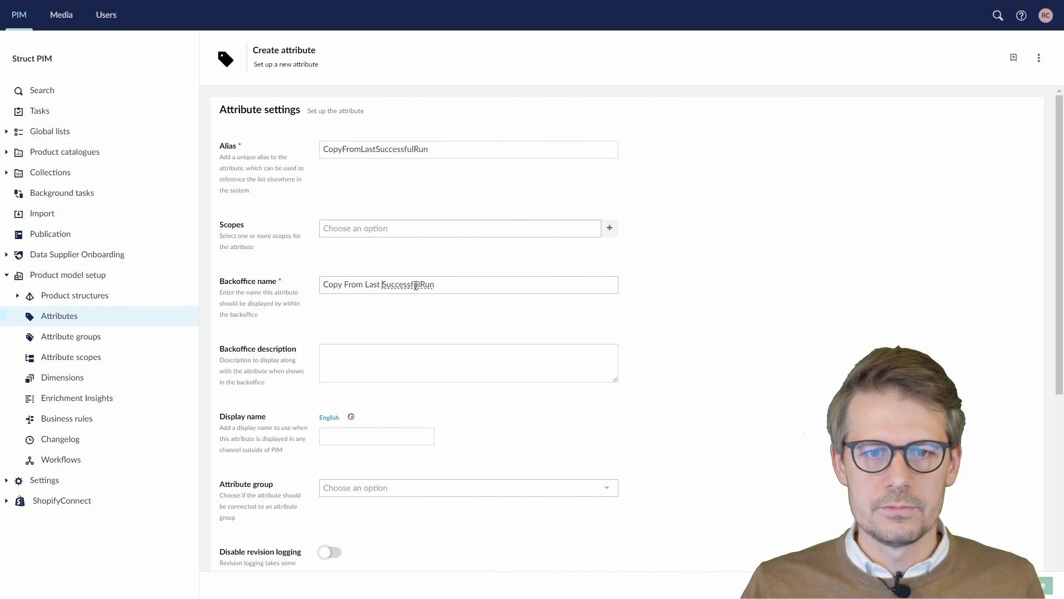
pyautogui.click(423, 284)
# Make it a Date attribute with time included, and save it.
pyautogui.scroll(-6, 413, 303)
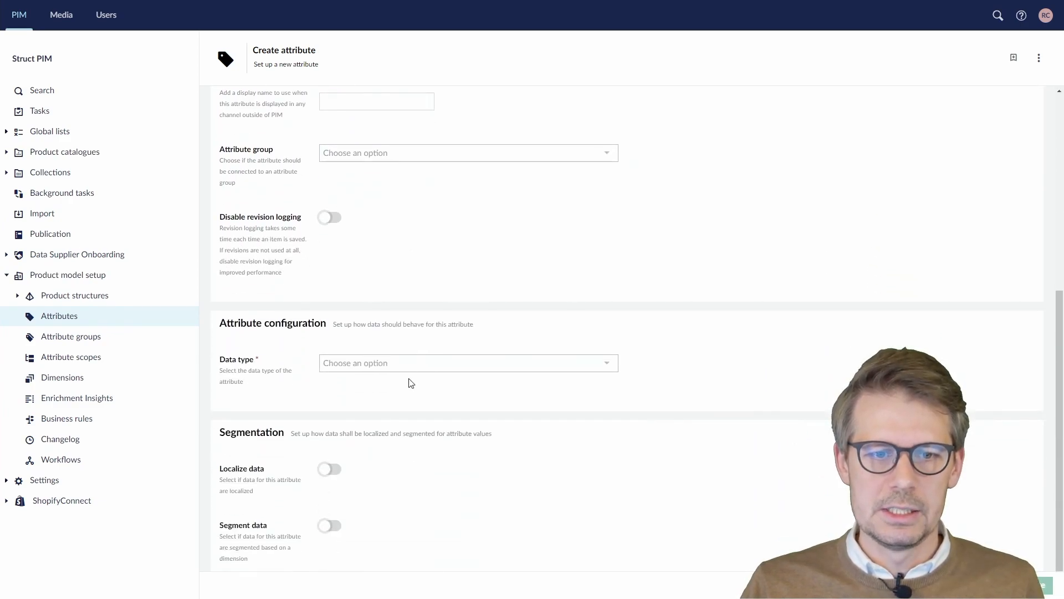
pyautogui.click(408, 367)
pyautogui.click(400, 426)
pyautogui.click(332, 417)
pyautogui.scroll(-2, 467, 430)
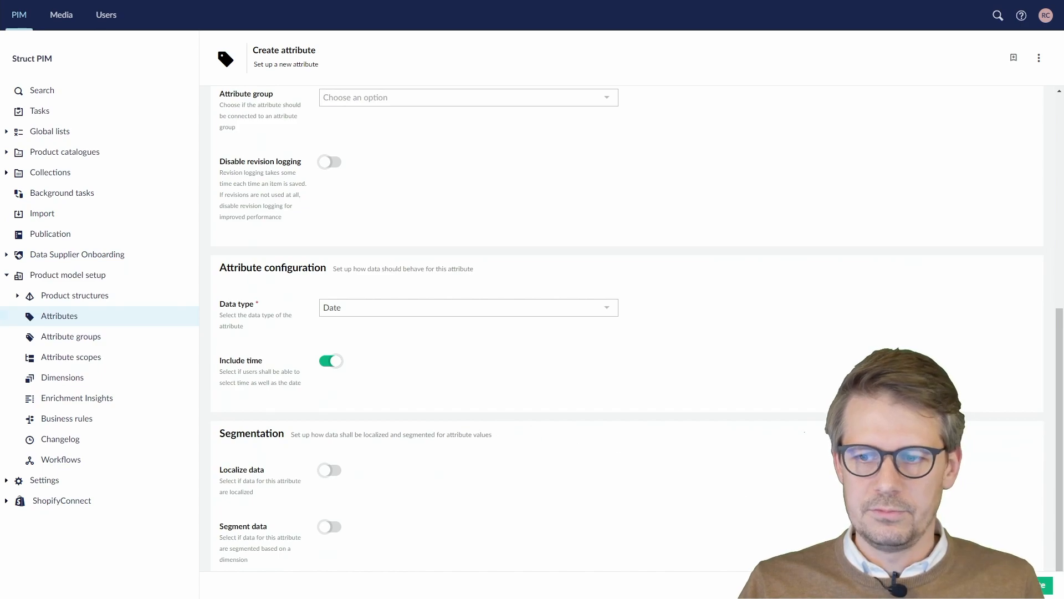
pyautogui.click(1033, 585)
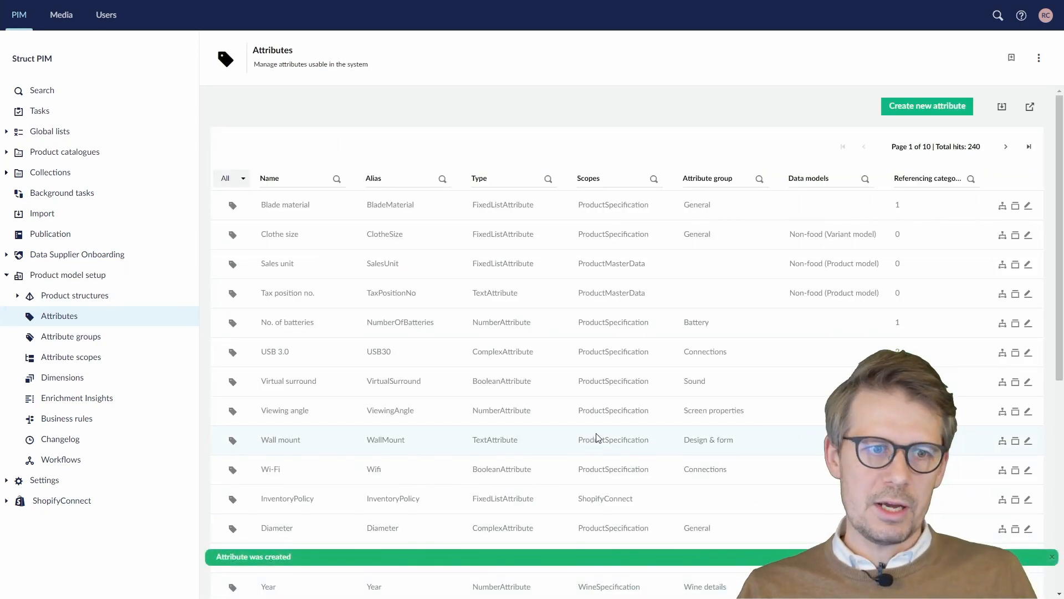
# Add a dynamic tab labelled 'Copy From' to the DemoProduct product model.
pyautogui.click(18, 295)
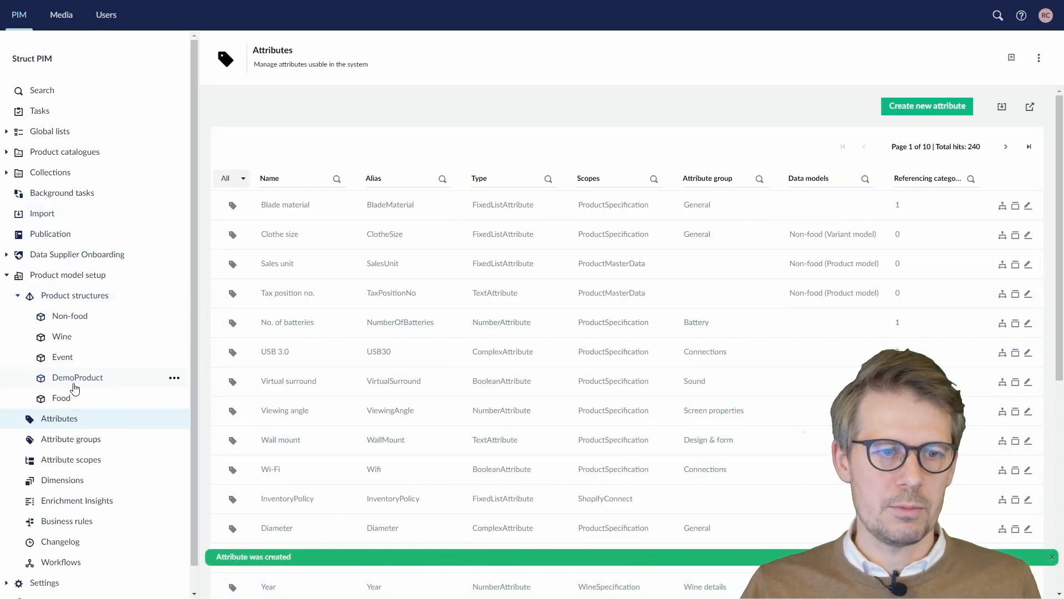
pyautogui.click(75, 380)
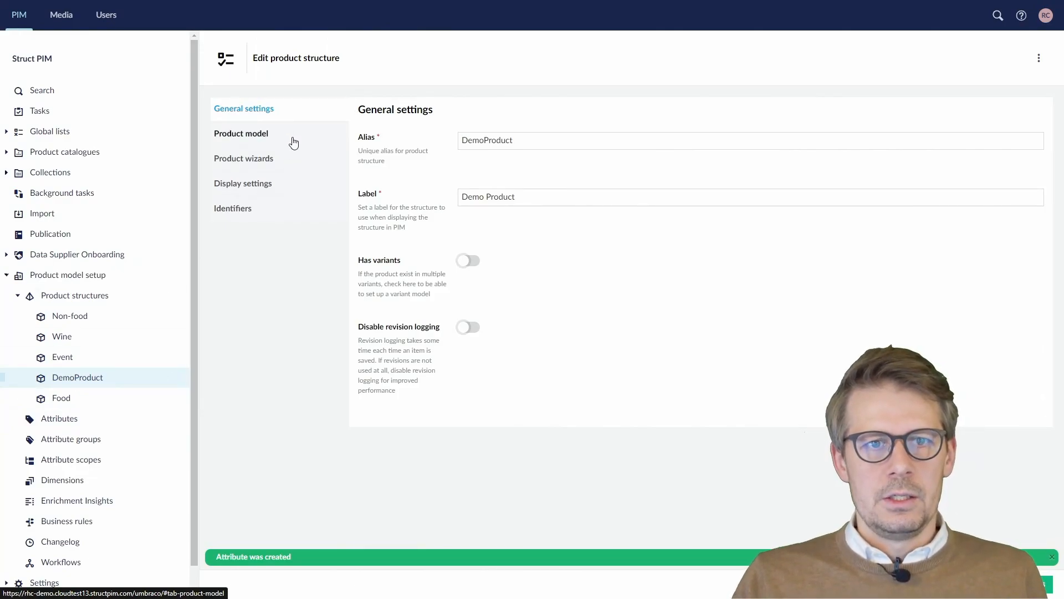
pyautogui.click(252, 141)
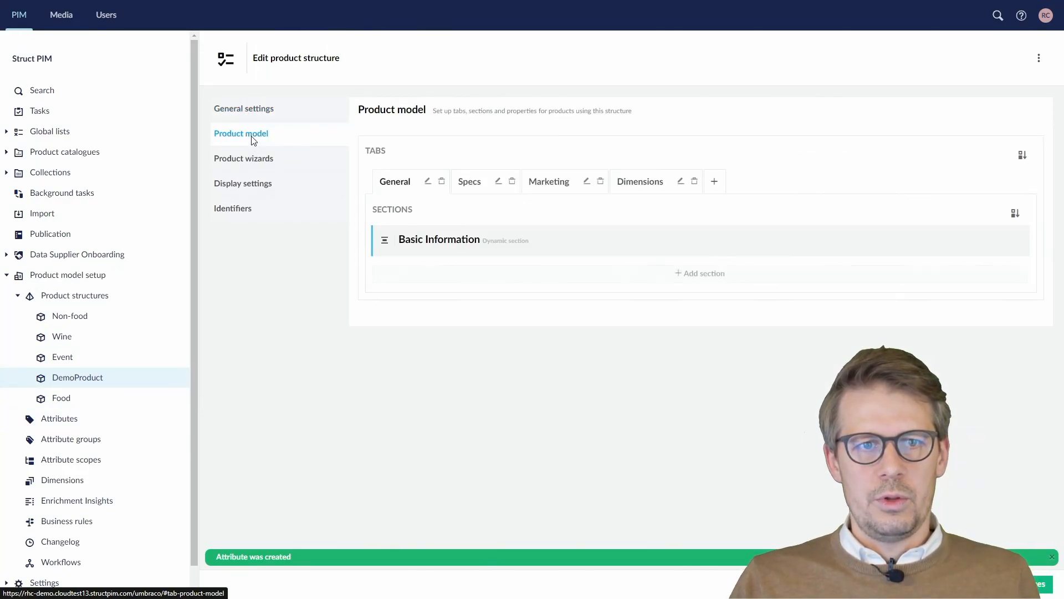
pyautogui.click(713, 181)
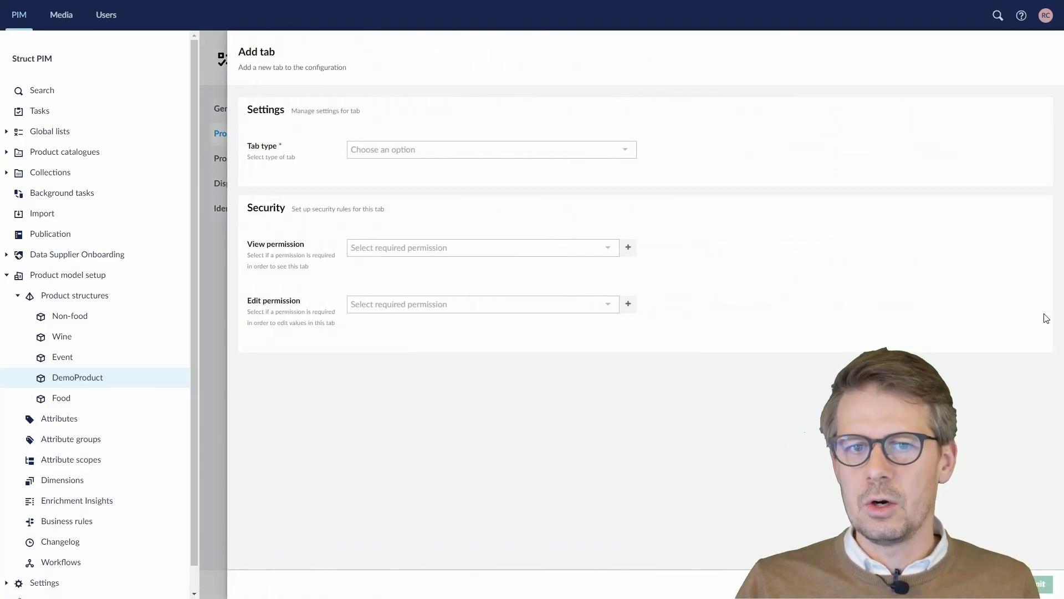
pyautogui.click(404, 151)
pyautogui.click(399, 181)
pyautogui.click(396, 197)
pyautogui.write('Copy From')
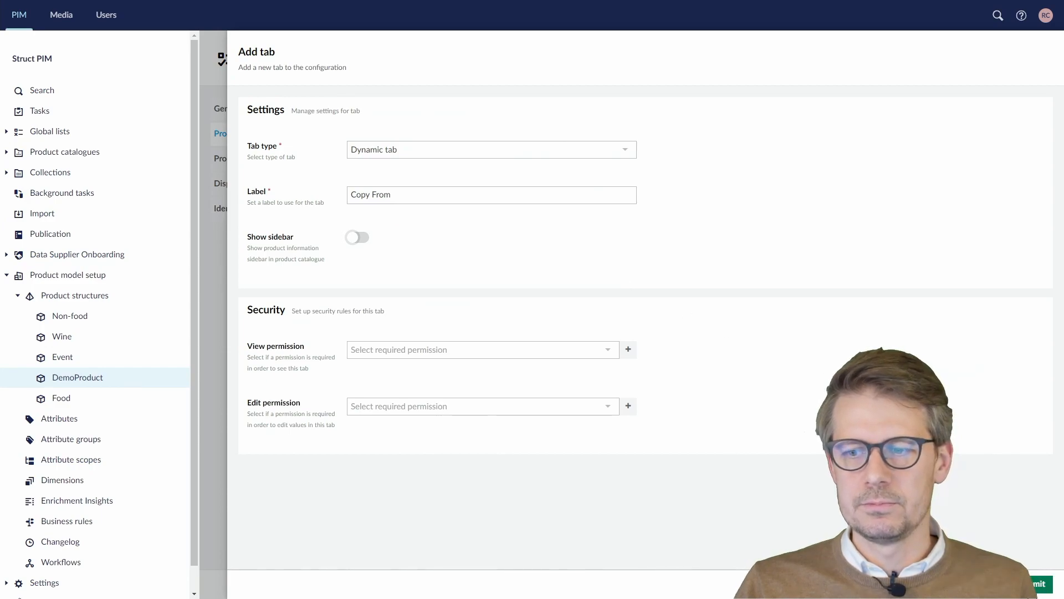
pyautogui.press('Return')
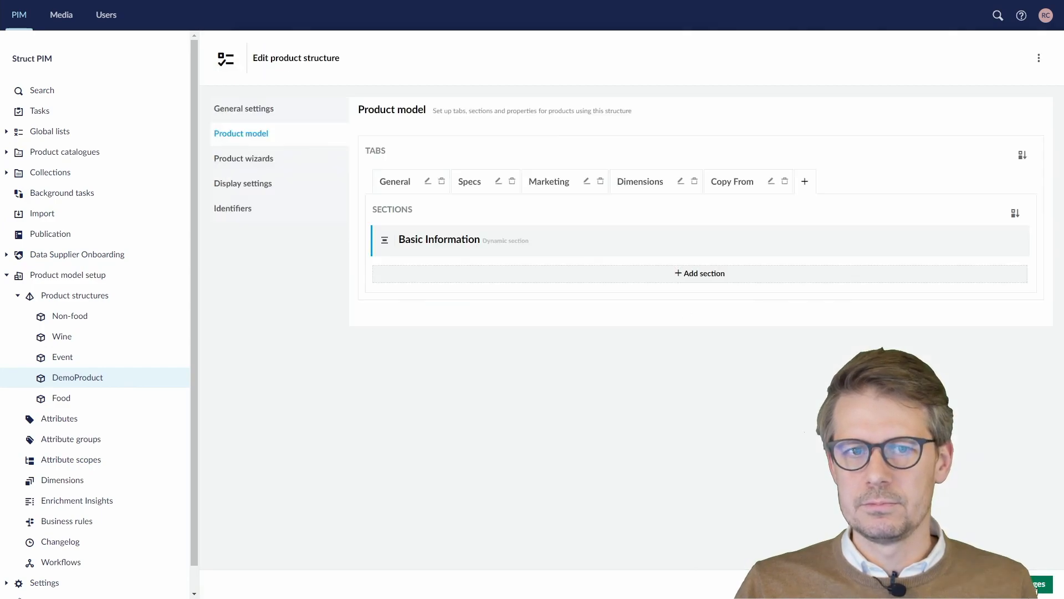
# Add a dynamic section headlined 'Copy From' to that tab and save it.
pyautogui.click(746, 188)
pyautogui.click(701, 273)
pyautogui.click(455, 152)
pyautogui.click(431, 179)
pyautogui.click(413, 194)
pyautogui.write('Copy From')
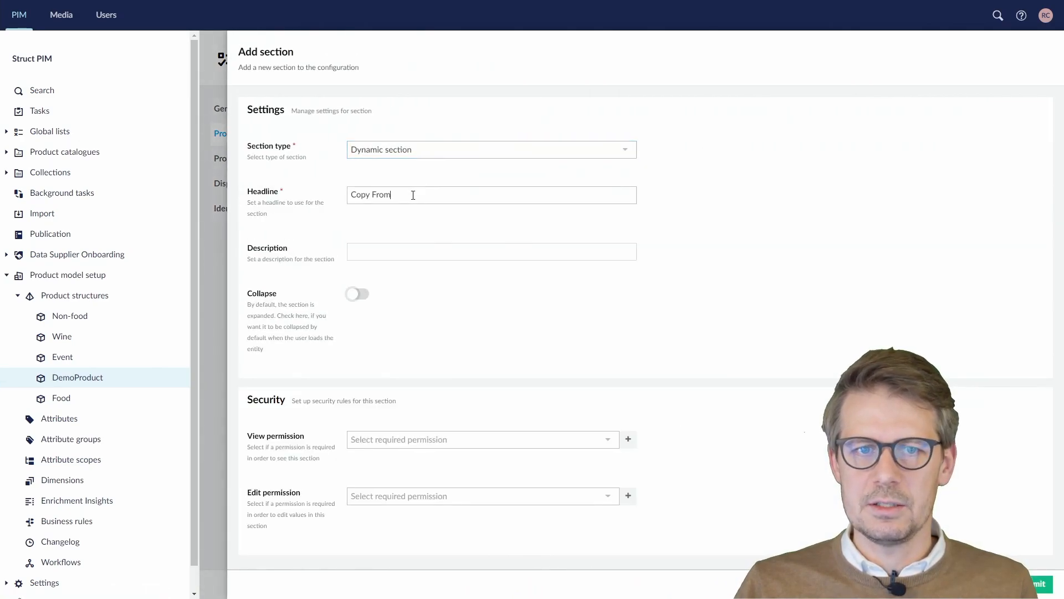
pyautogui.click(1038, 587)
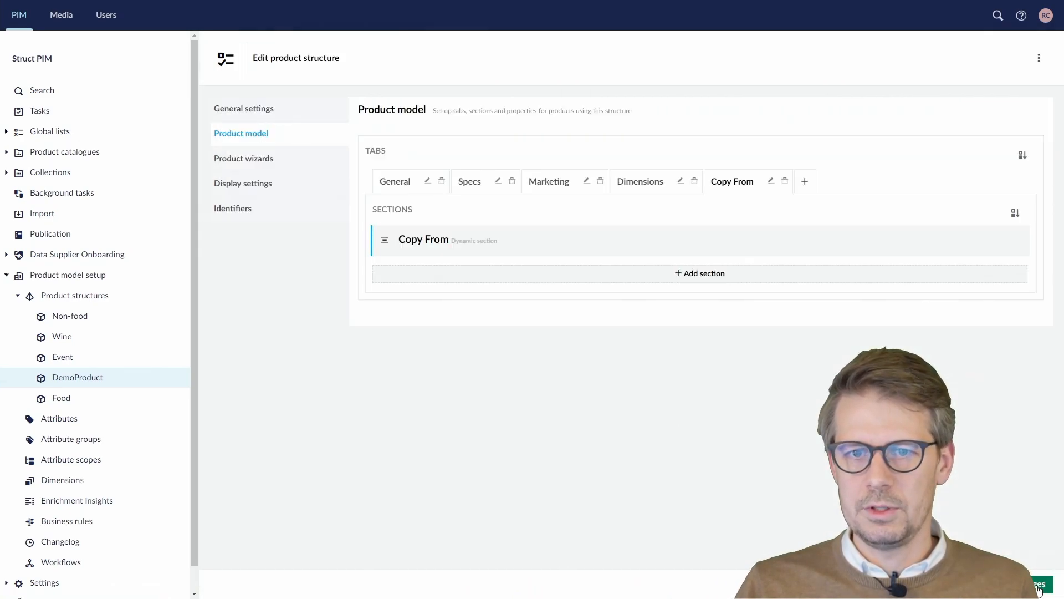
# Add CopyFromProduct as an attribute property of the Copy From section.
pyautogui.click(427, 240)
pyautogui.click(730, 328)
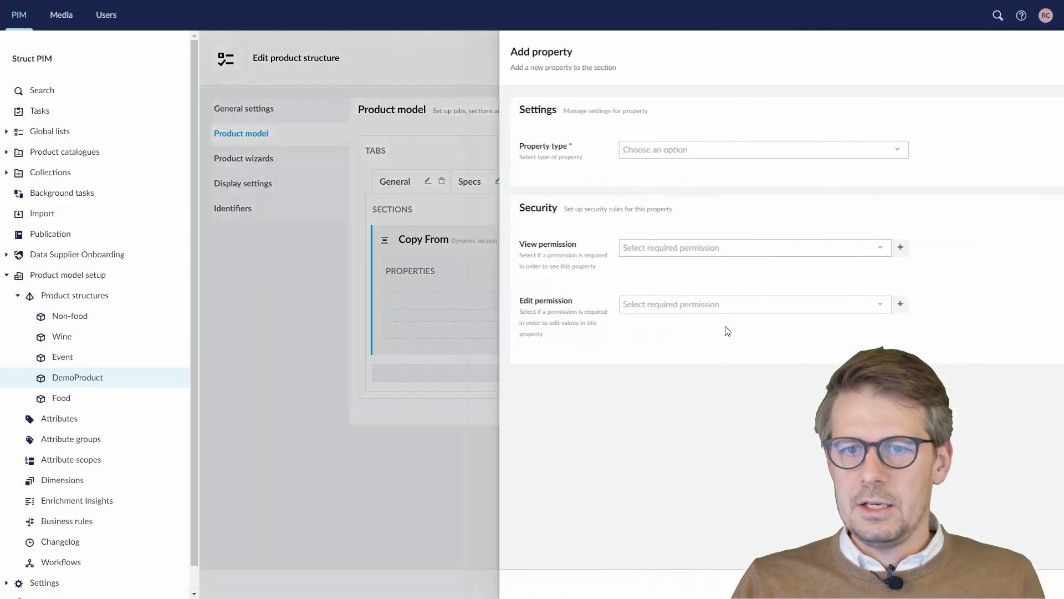
pyautogui.click(418, 151)
pyautogui.click(418, 166)
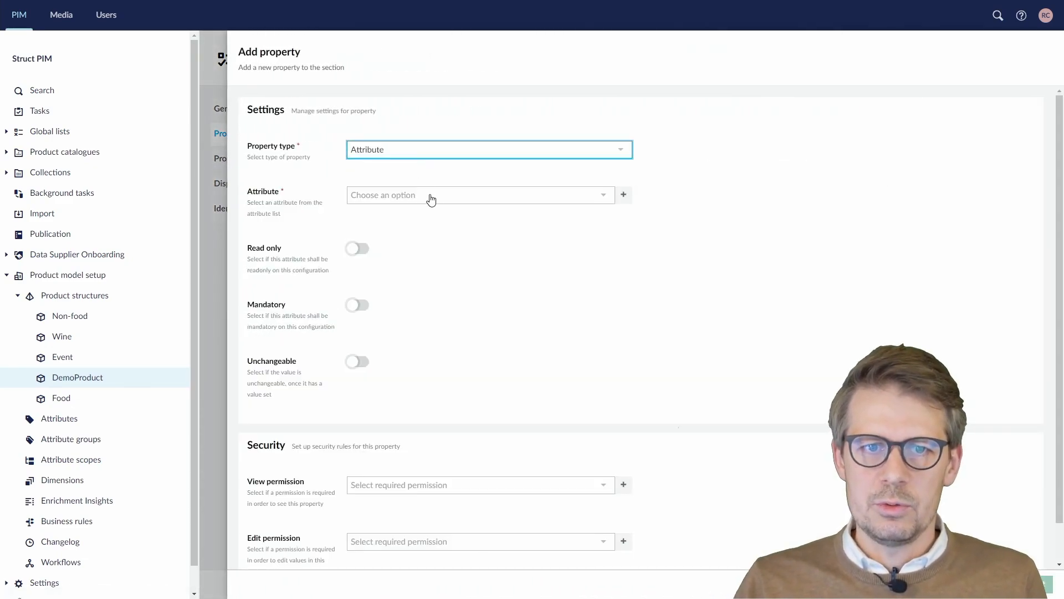
pyautogui.click(432, 195)
pyautogui.write('cop')
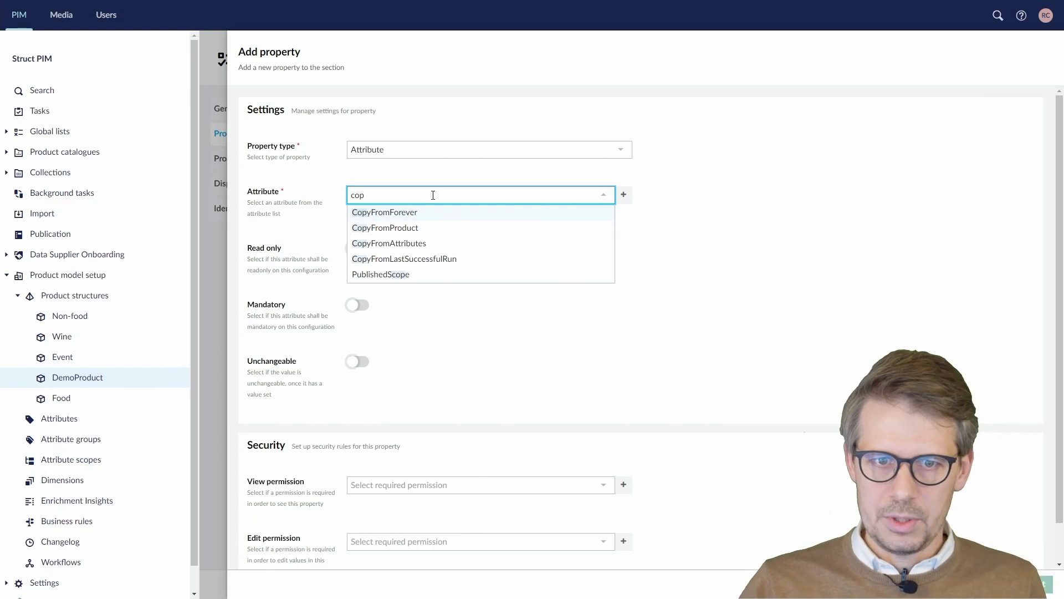
pyautogui.click(415, 228)
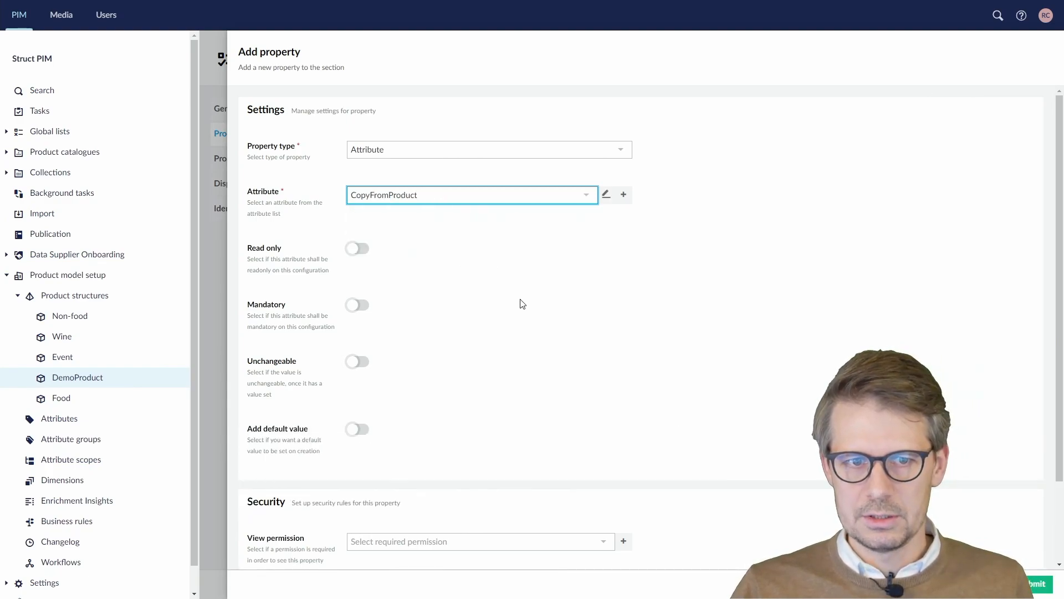
pyautogui.click(1034, 583)
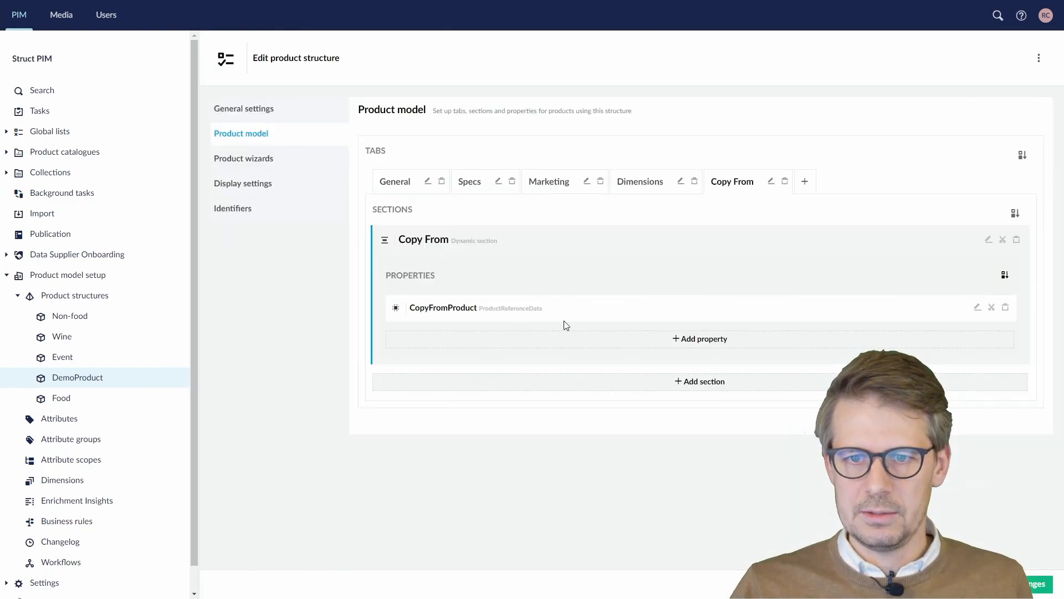
# Add CopyFromAttributes as a second attribute property of the section.
pyautogui.click(682, 337)
pyautogui.click(397, 149)
pyautogui.click(397, 167)
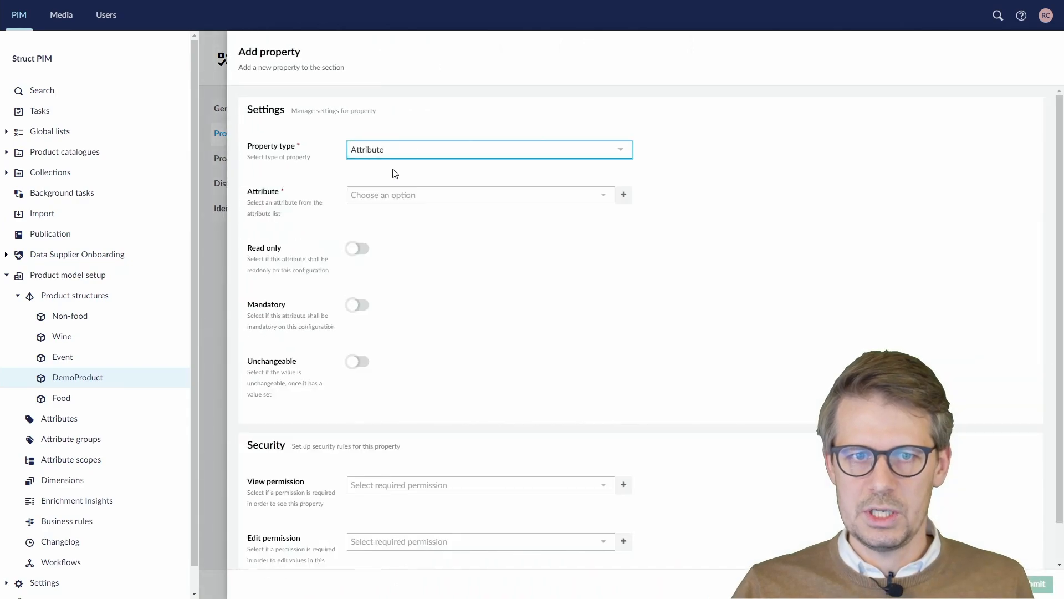
pyautogui.click(396, 194)
pyautogui.write('copy')
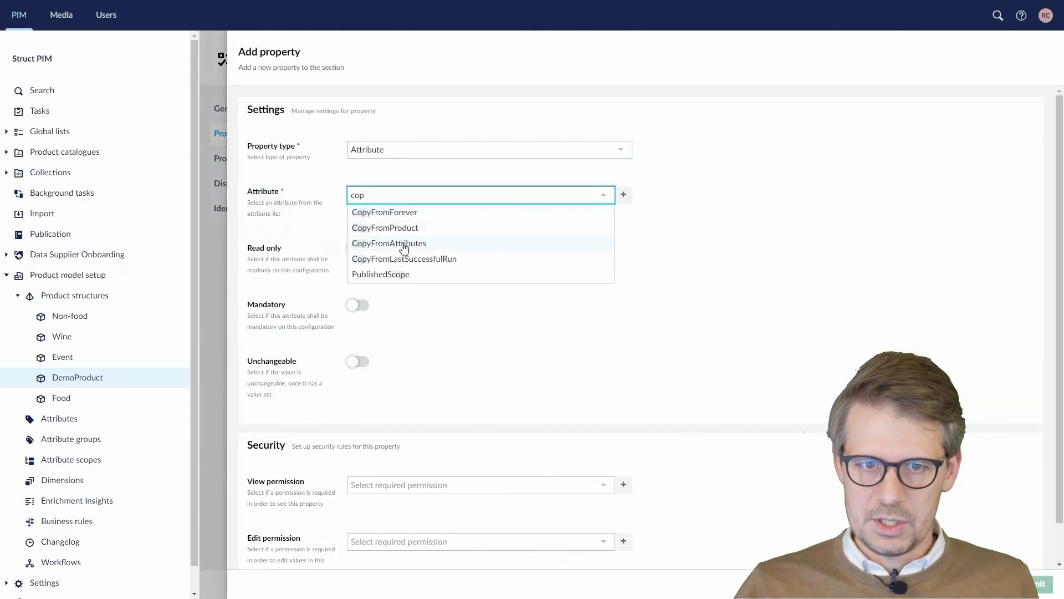
pyautogui.click(403, 244)
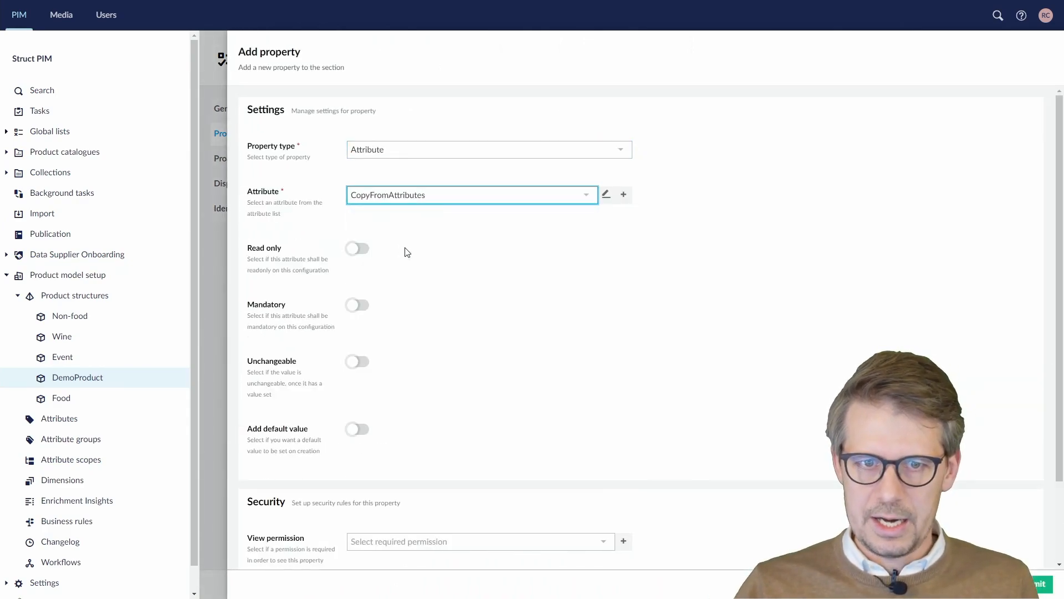
pyautogui.click(1034, 585)
pyautogui.click(667, 364)
pyautogui.click(402, 157)
pyautogui.click(401, 164)
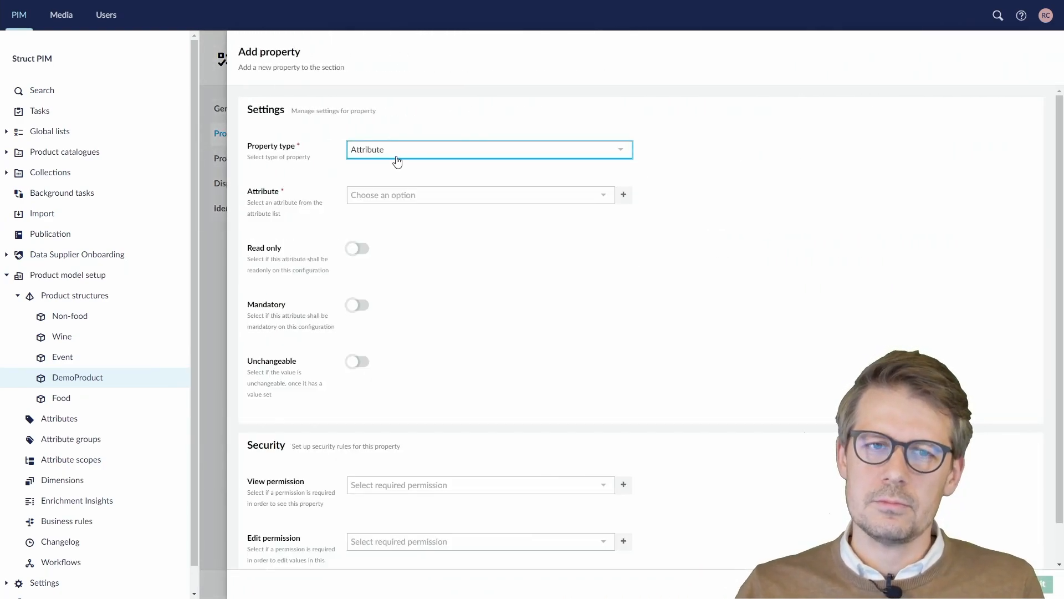
# Add CopyFromForever as a section property, leaving the default value option off.
pyautogui.click(384, 199)
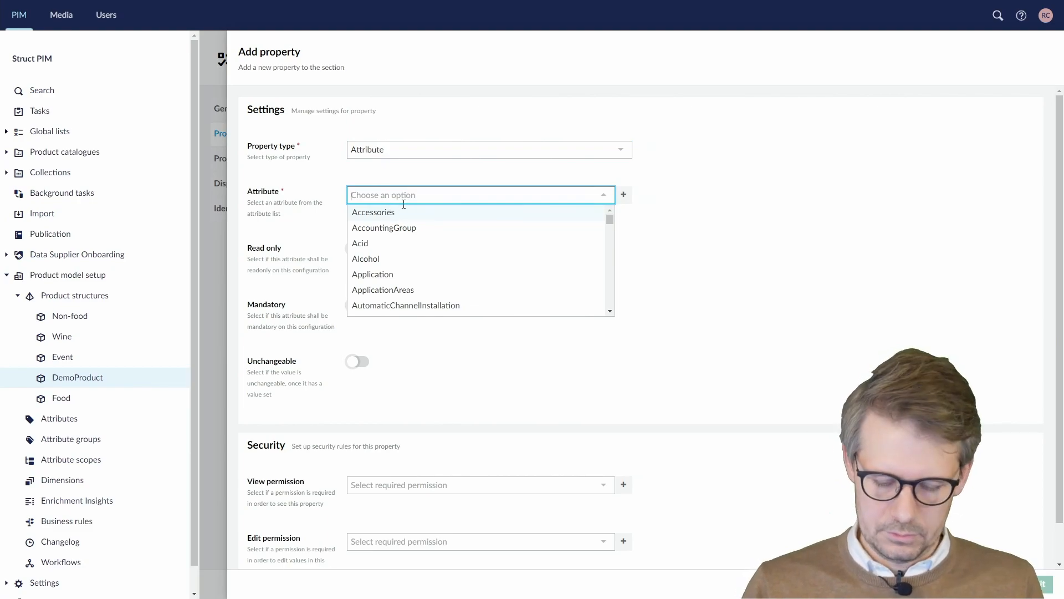
pyautogui.write('cop')
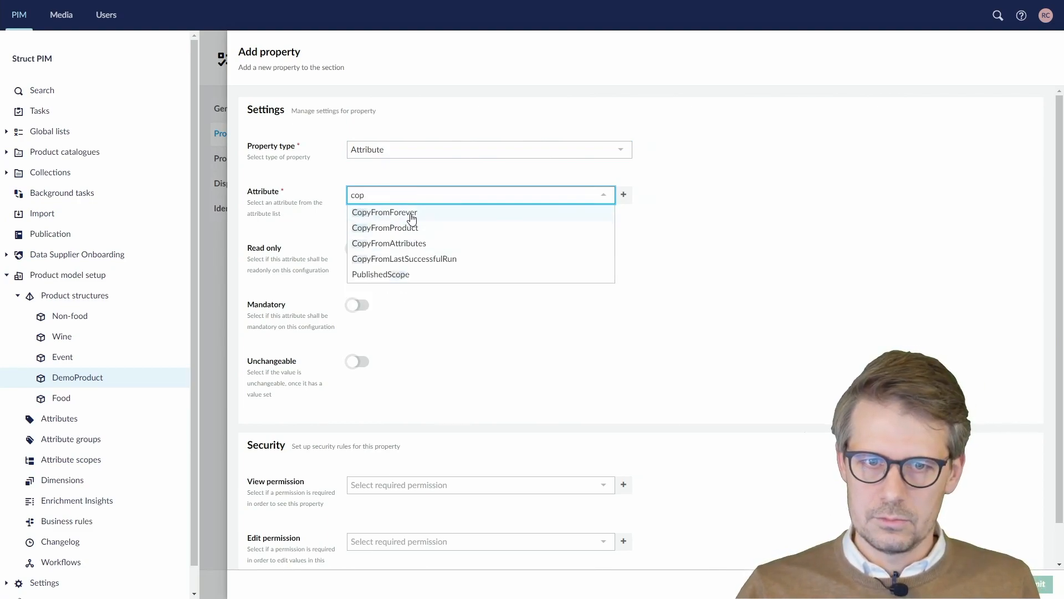
pyautogui.click(411, 214)
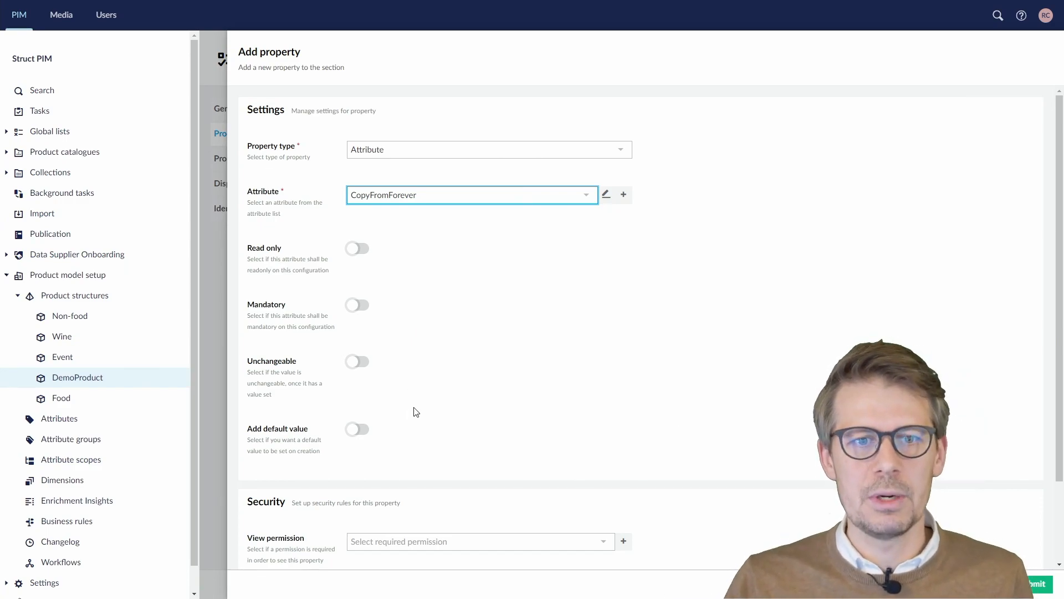
pyautogui.click(361, 431)
pyautogui.click(355, 489)
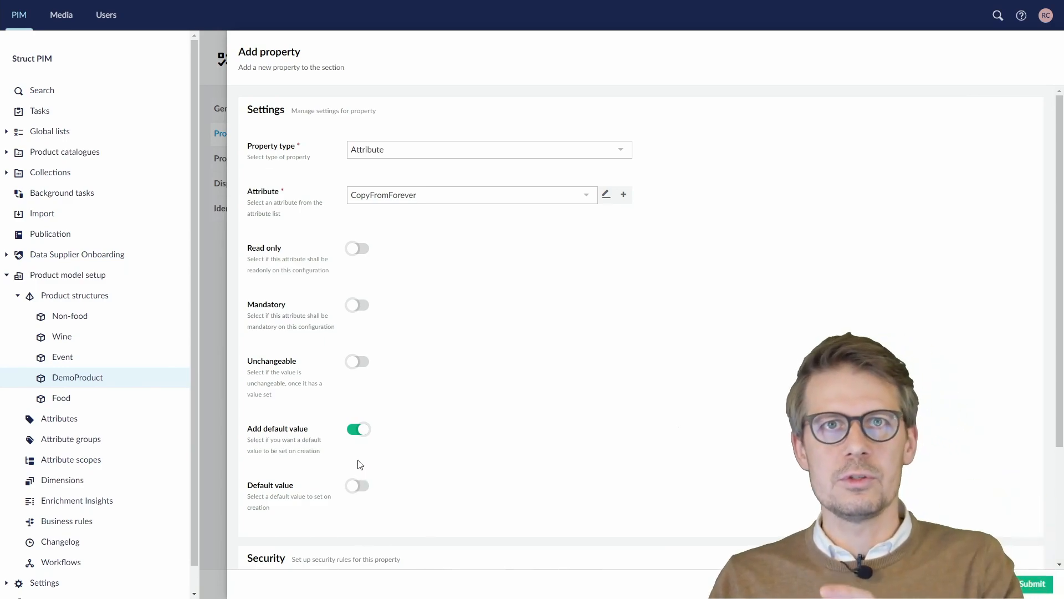
pyautogui.click(356, 435)
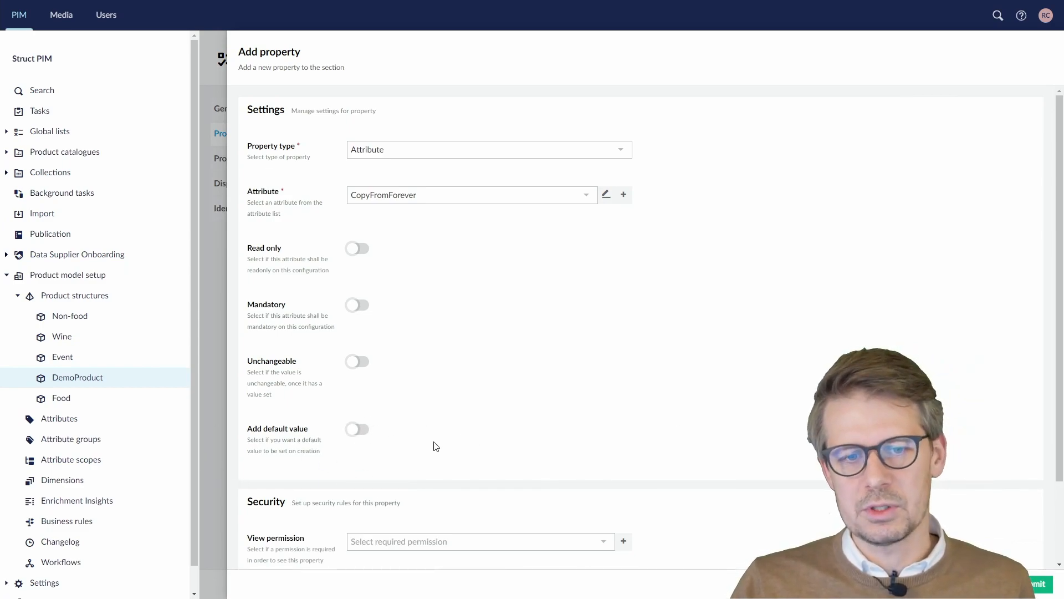
pyautogui.scroll(-2, 500, 462)
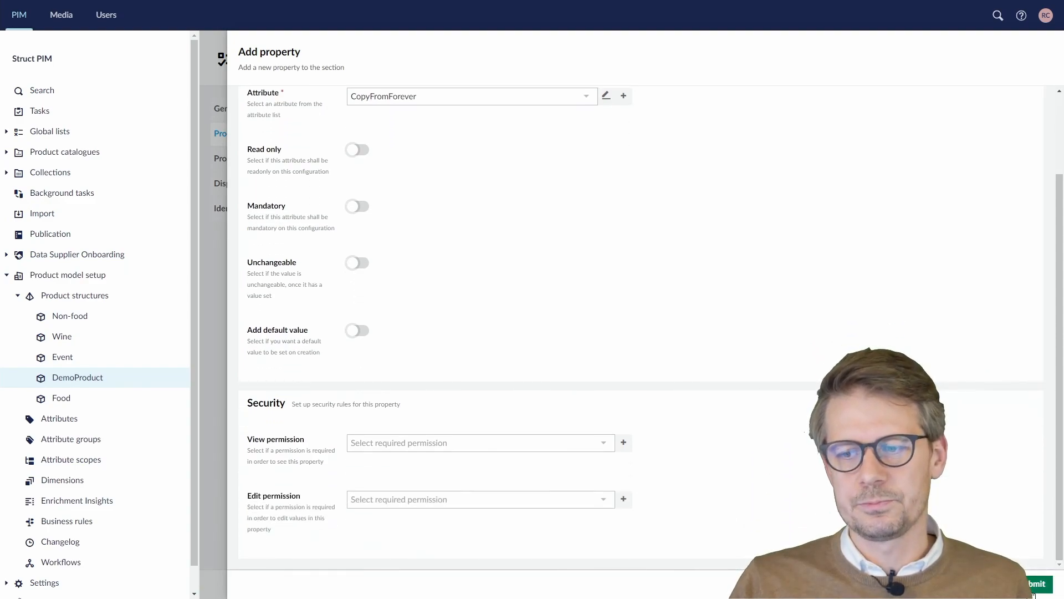
pyautogui.click(1035, 587)
# Begin another section property with property type Attribute.
pyautogui.click(647, 394)
pyautogui.click(432, 150)
pyautogui.click(426, 165)
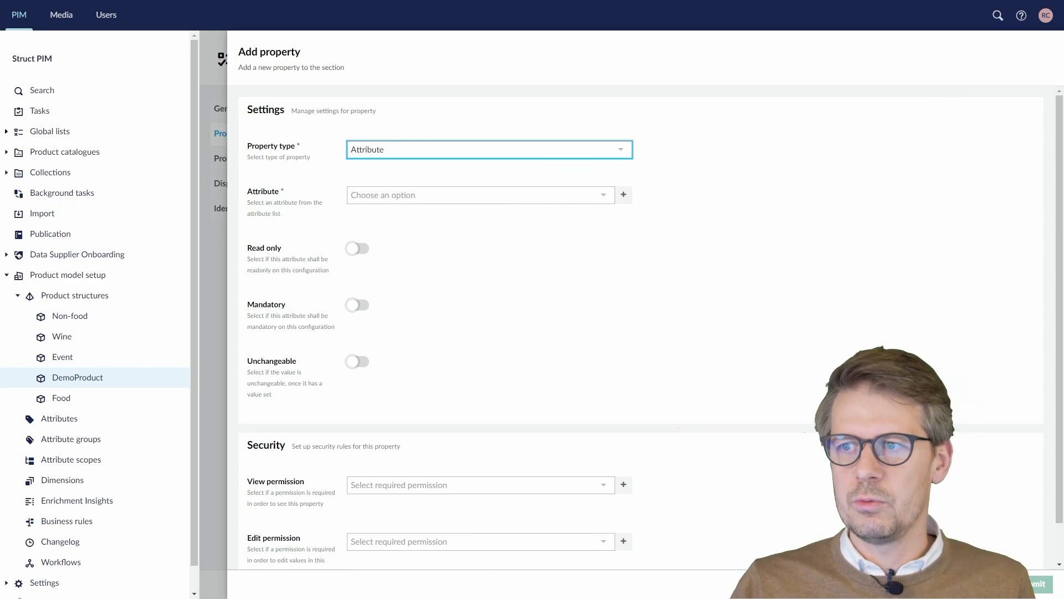
# Pick CopyFromLastSuccessfulRun via a 'cop' search, make it read-only, and submit.
pyautogui.click(459, 194)
pyautogui.write('co')
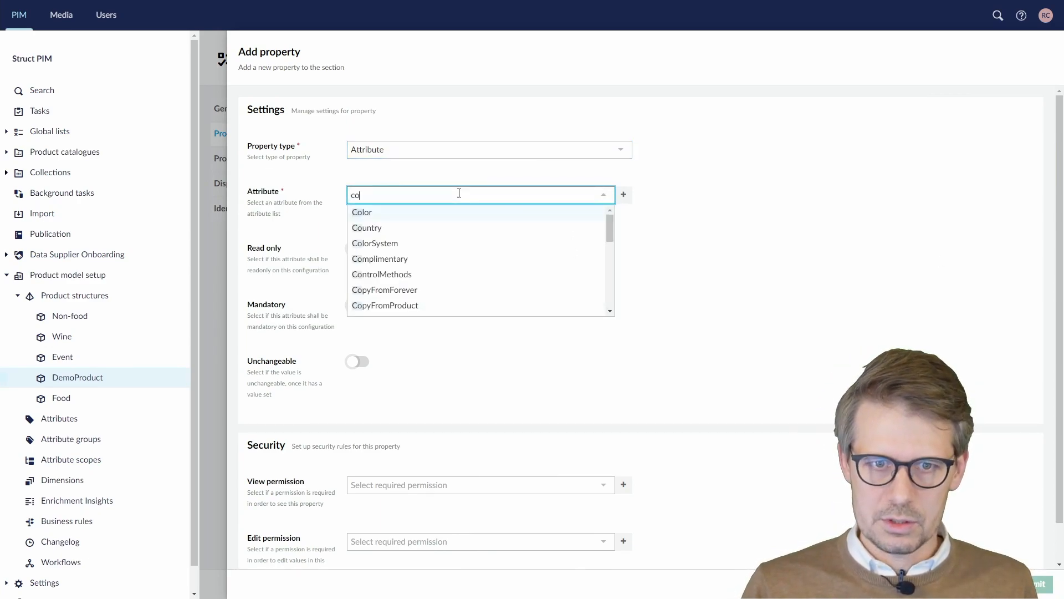
pyautogui.press('BackSpace')
pyautogui.write('op')
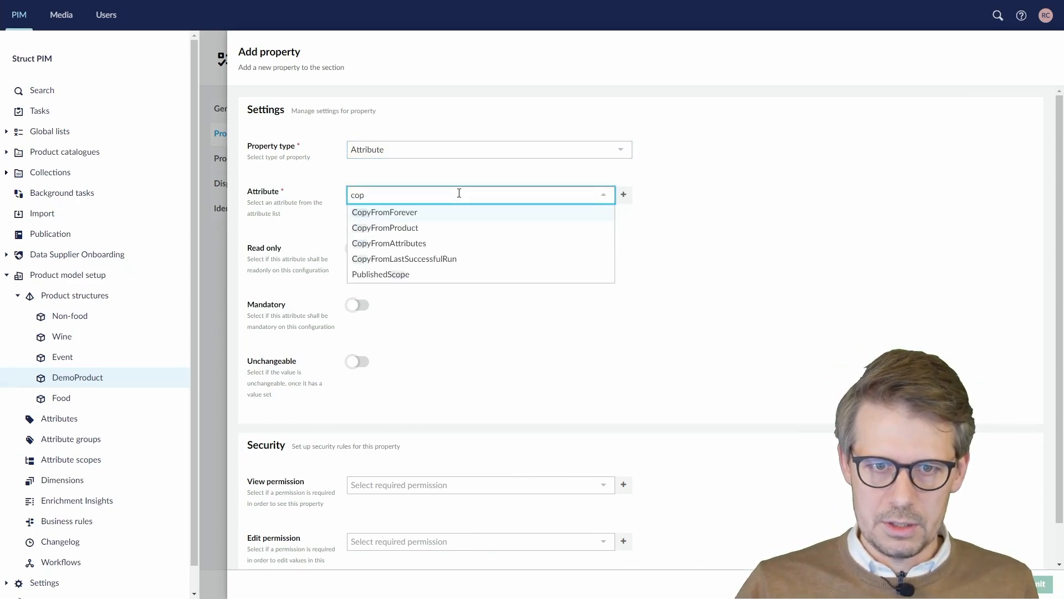
pyautogui.click(464, 259)
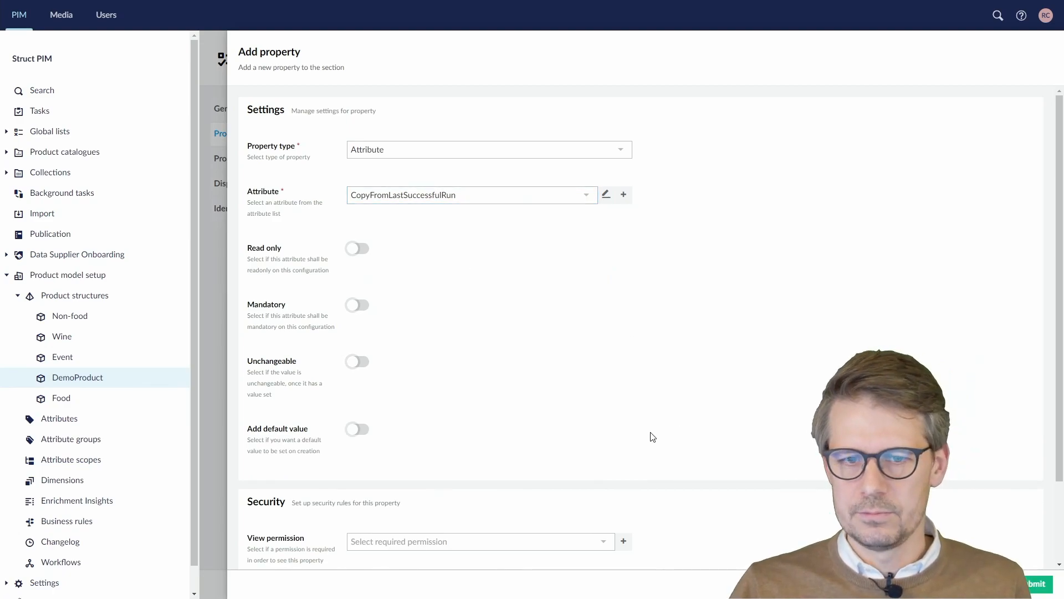
pyautogui.click(359, 248)
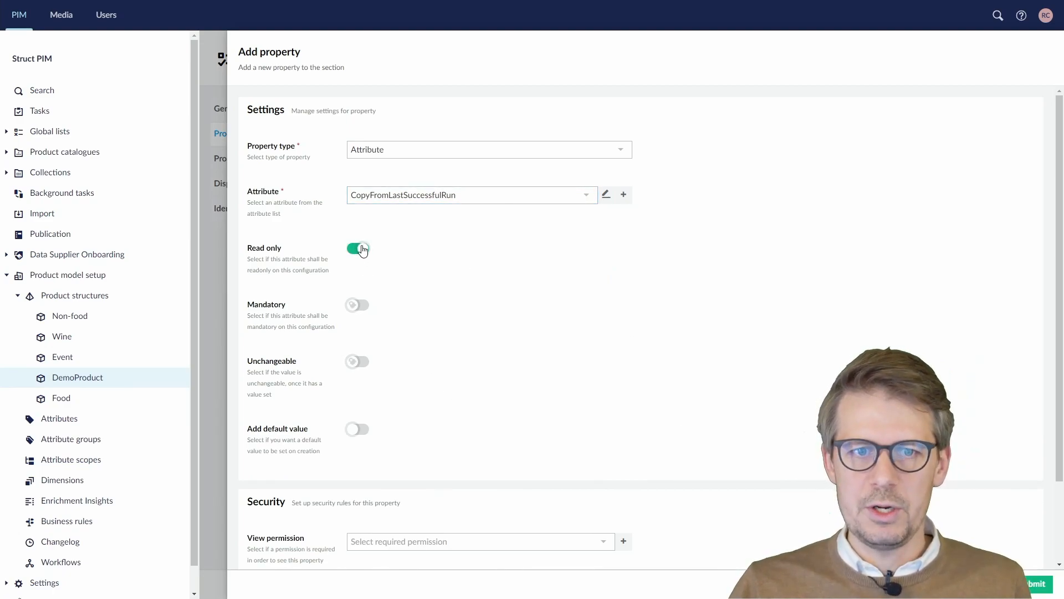
pyautogui.click(1043, 589)
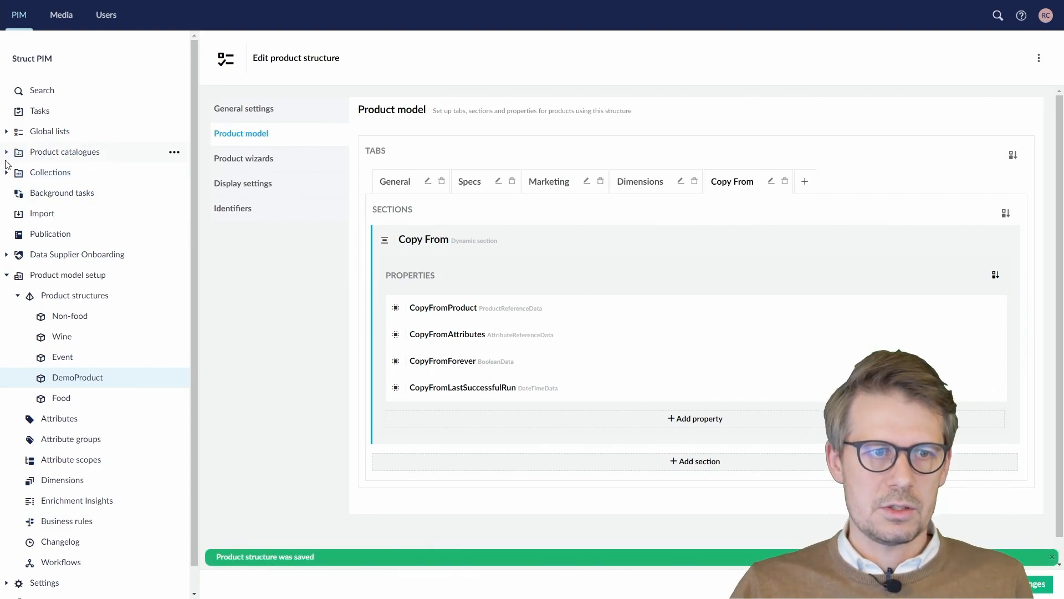
# Open 1235 SKU - Product name 2 under Demo Catalogue > Demo and review its Copy From attribute options.
pyautogui.click(6, 153)
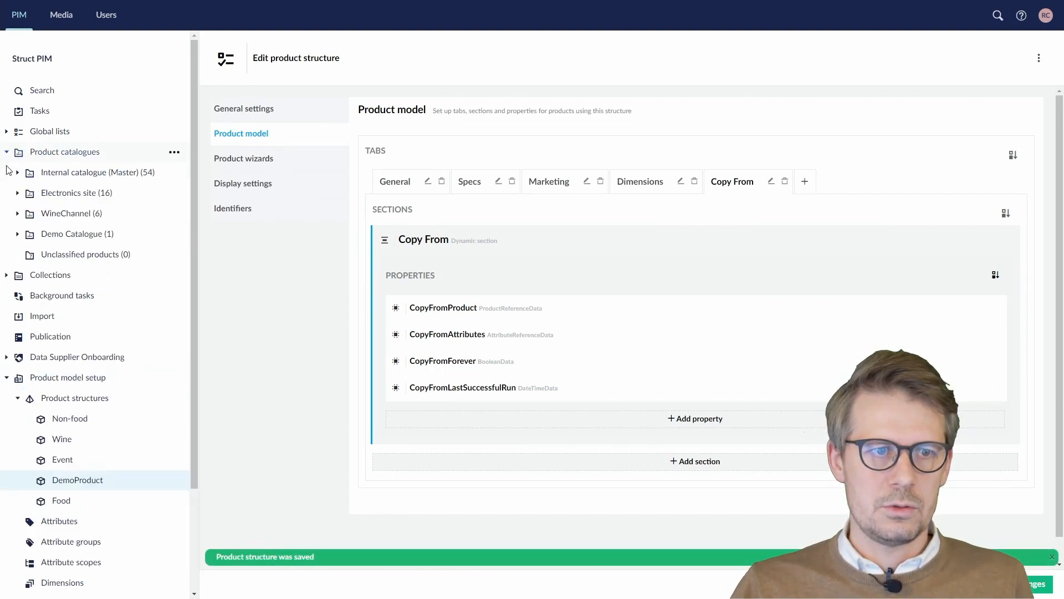
pyautogui.click(18, 234)
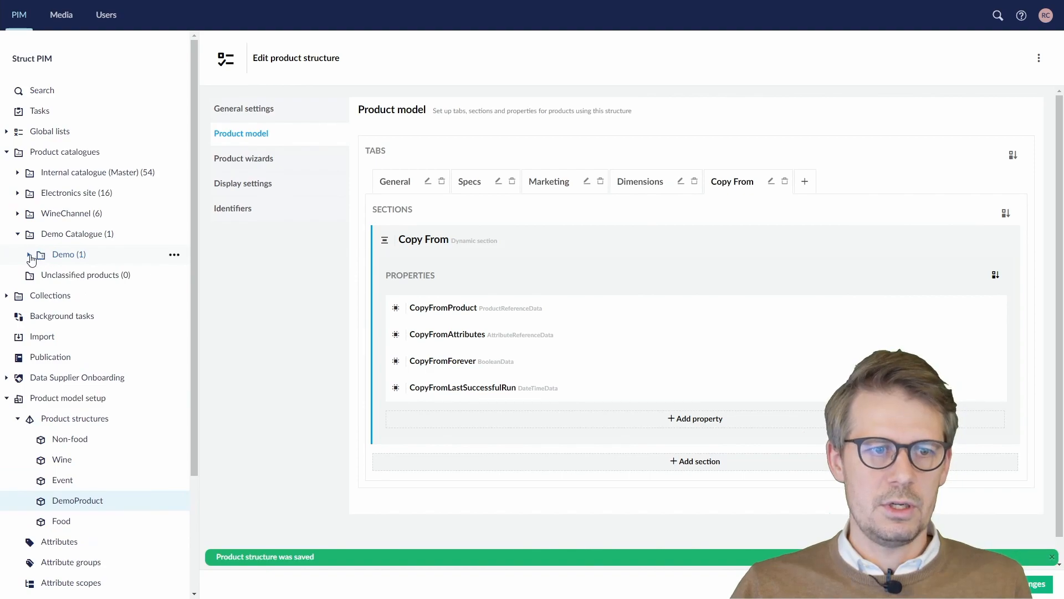
pyautogui.click(28, 255)
pyautogui.click(126, 275)
pyautogui.click(438, 106)
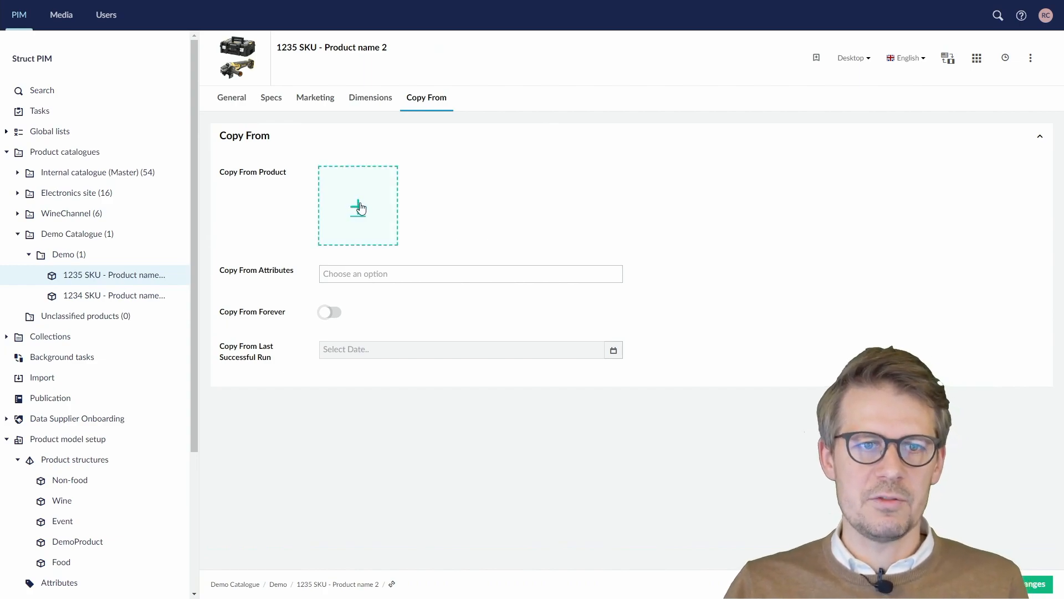
pyautogui.click(394, 274)
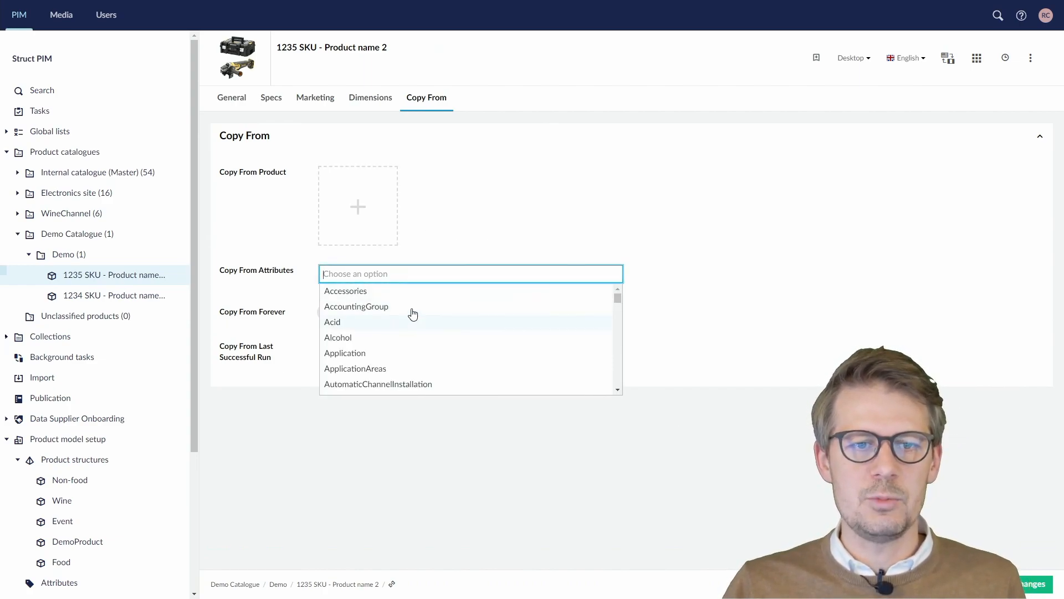
pyautogui.click(451, 239)
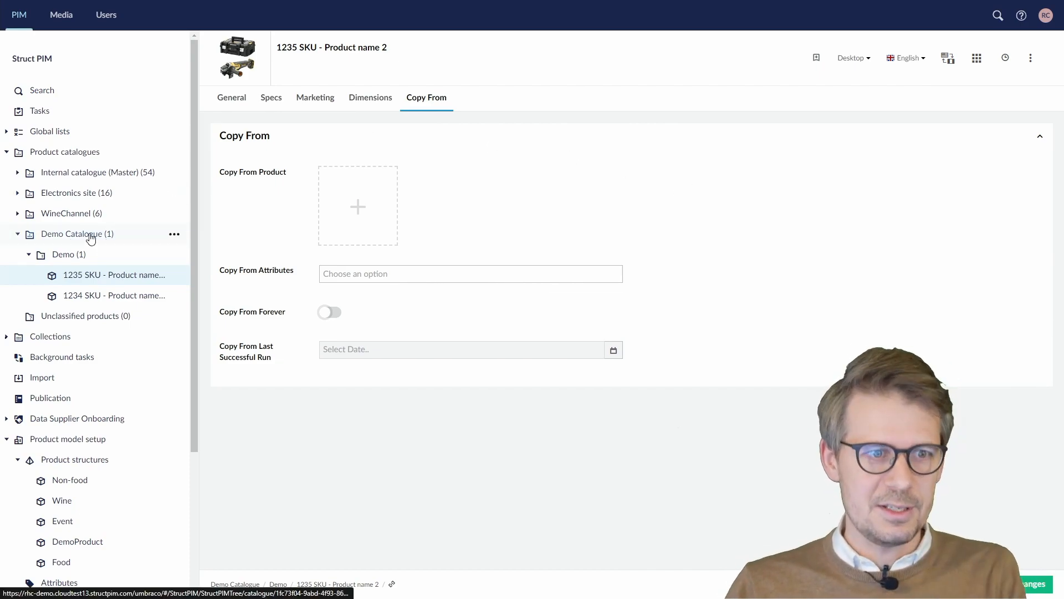
# Collapse the catalogue, structure and model setup branches and expand Settings.
pyautogui.click(9, 154)
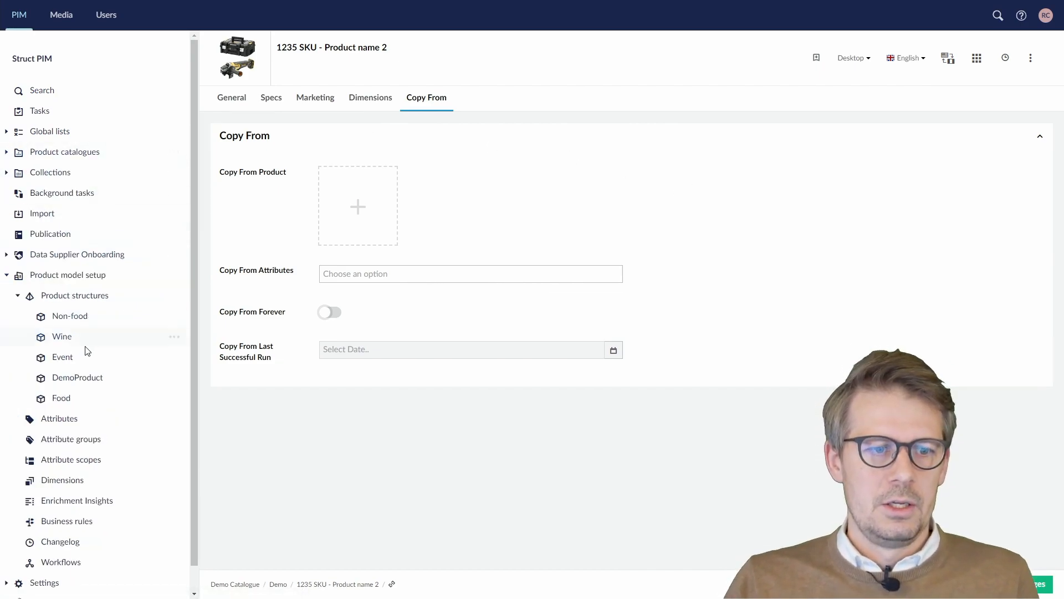
pyautogui.click(17, 296)
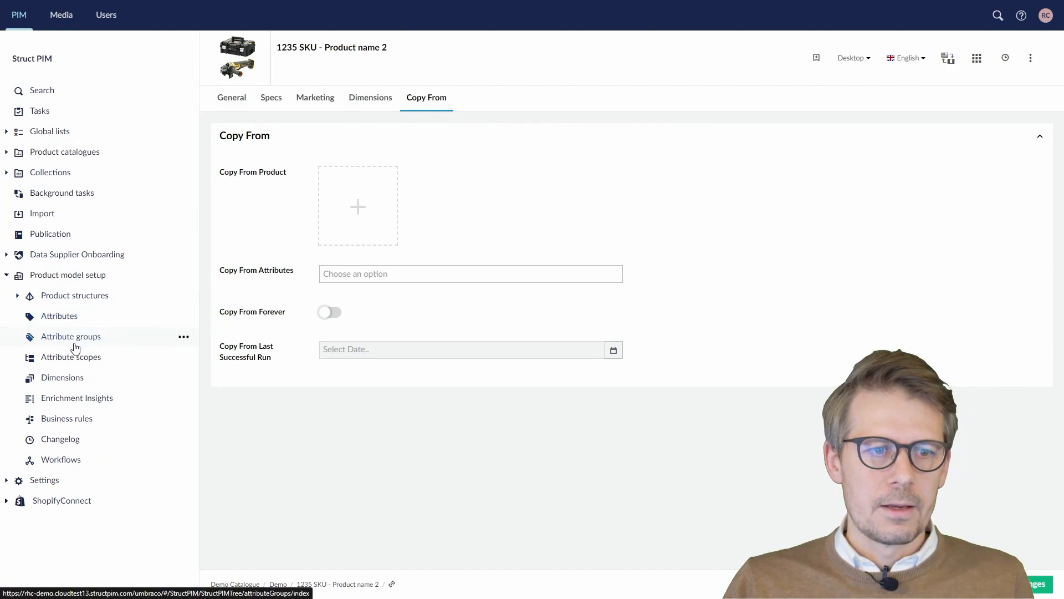
pyautogui.click(6, 275)
pyautogui.click(6, 295)
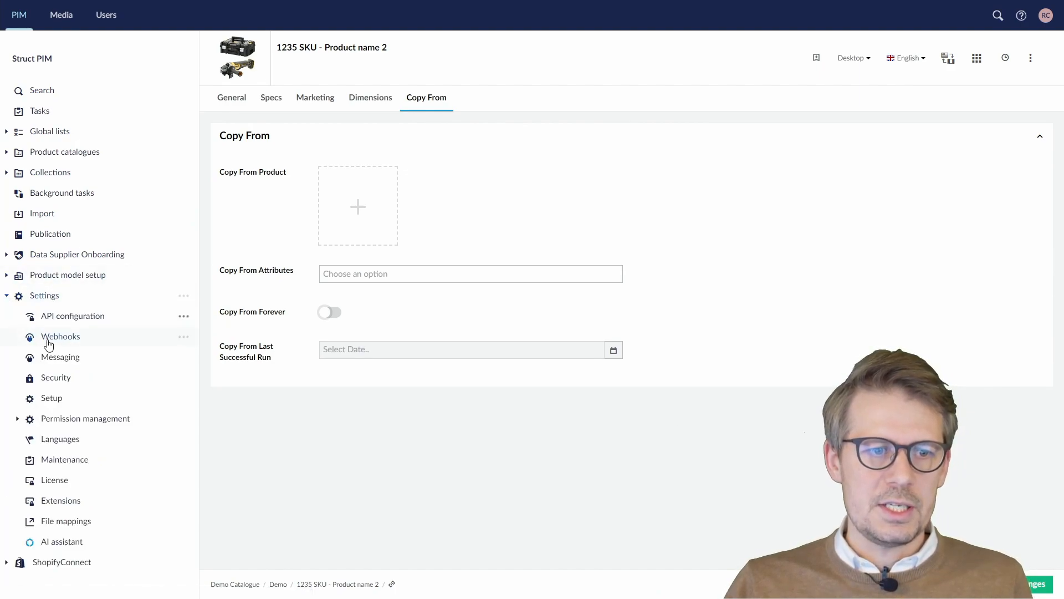
# Add a webhook titled Copy From Product with the Azure function URL.
pyautogui.click(64, 338)
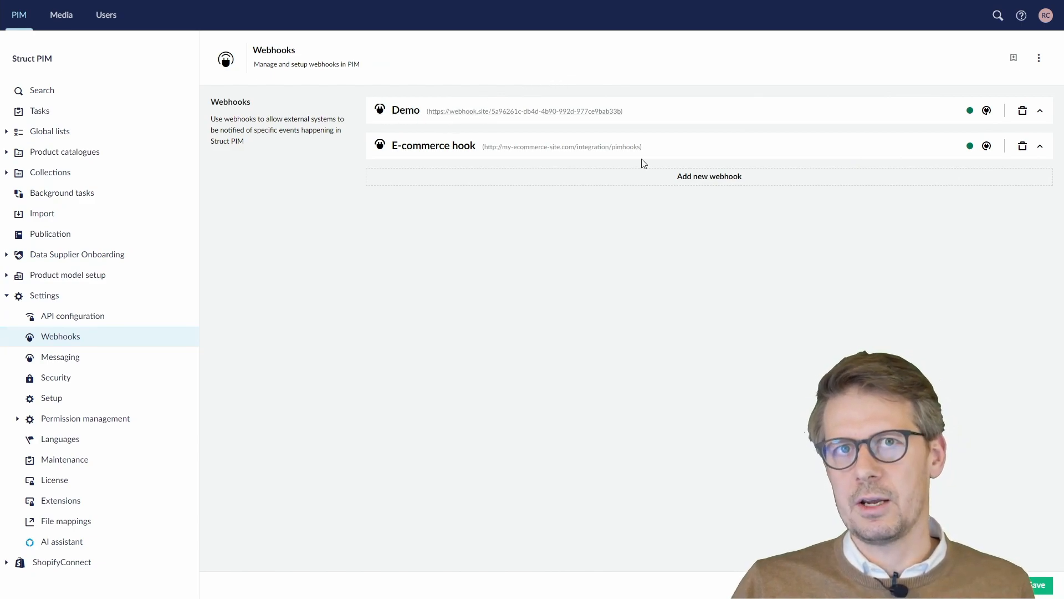
pyautogui.click(714, 177)
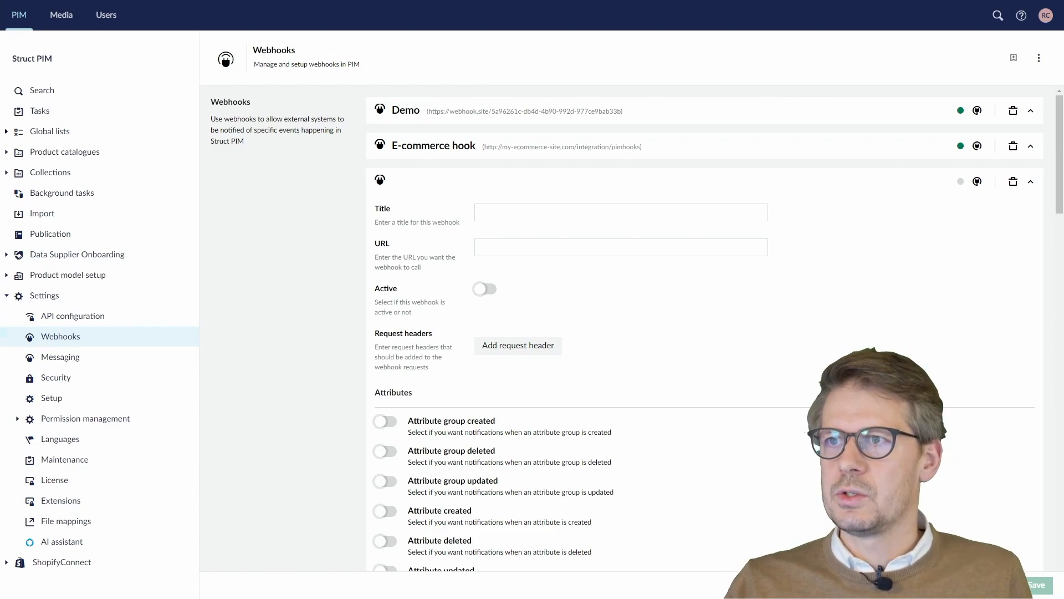
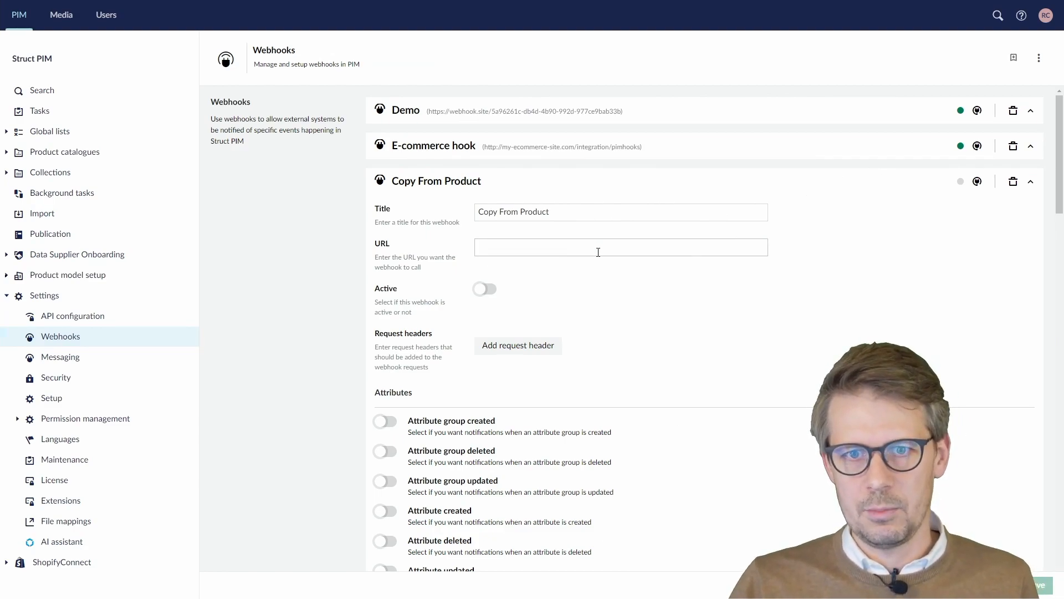
pyautogui.moveTo(570, 263); pyautogui.dragTo(444, 272)
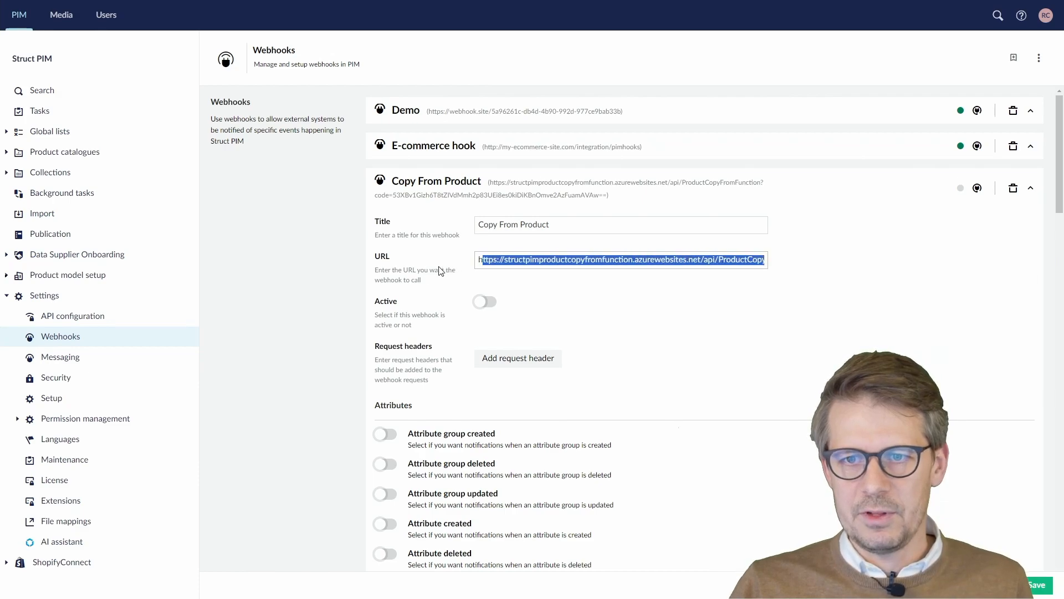
pyautogui.moveTo(661, 257); pyautogui.dragTo(832, 258)
pyautogui.click(637, 302)
# Switch the Copy From Product webhook to Active.
pyautogui.scroll(-2, 554, 266)
pyautogui.click(492, 194)
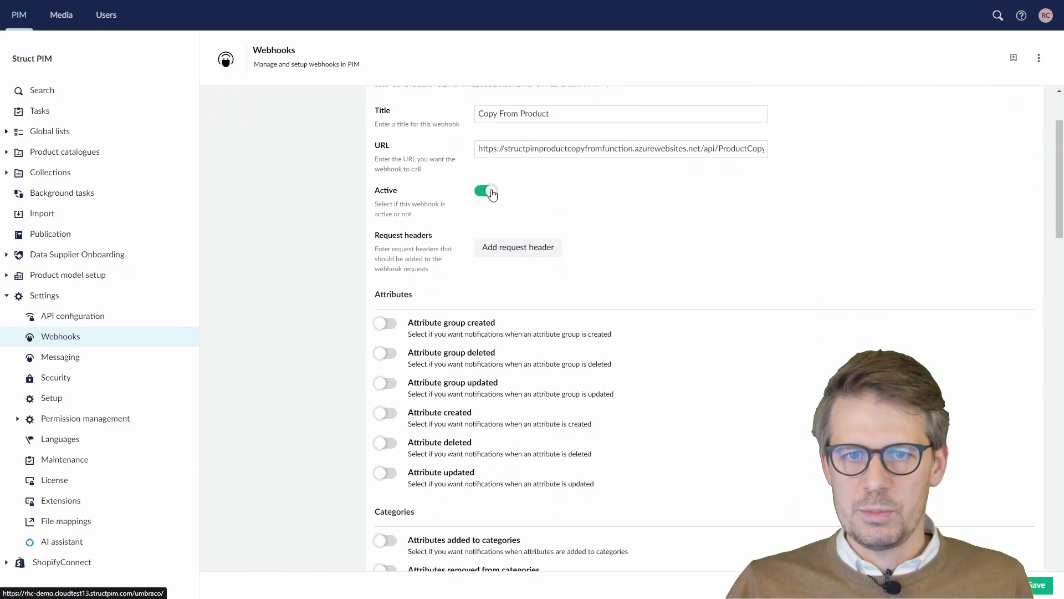
pyautogui.scroll(-16, 490, 205)
pyautogui.scroll(-7, 489, 215)
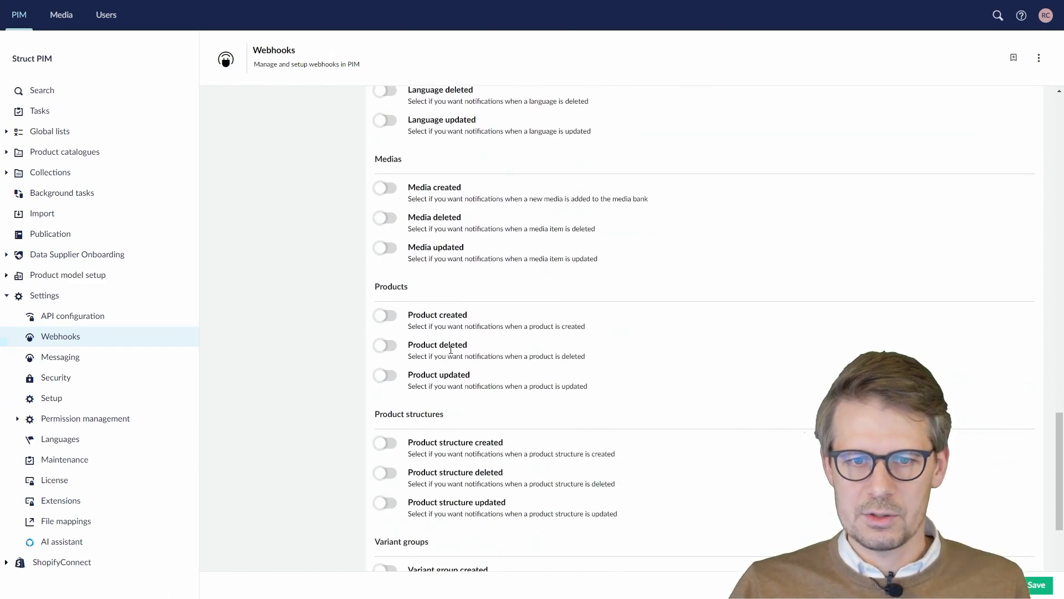
# Enable the Product updated event, firing only on specific attribute updates.
pyautogui.click(385, 375)
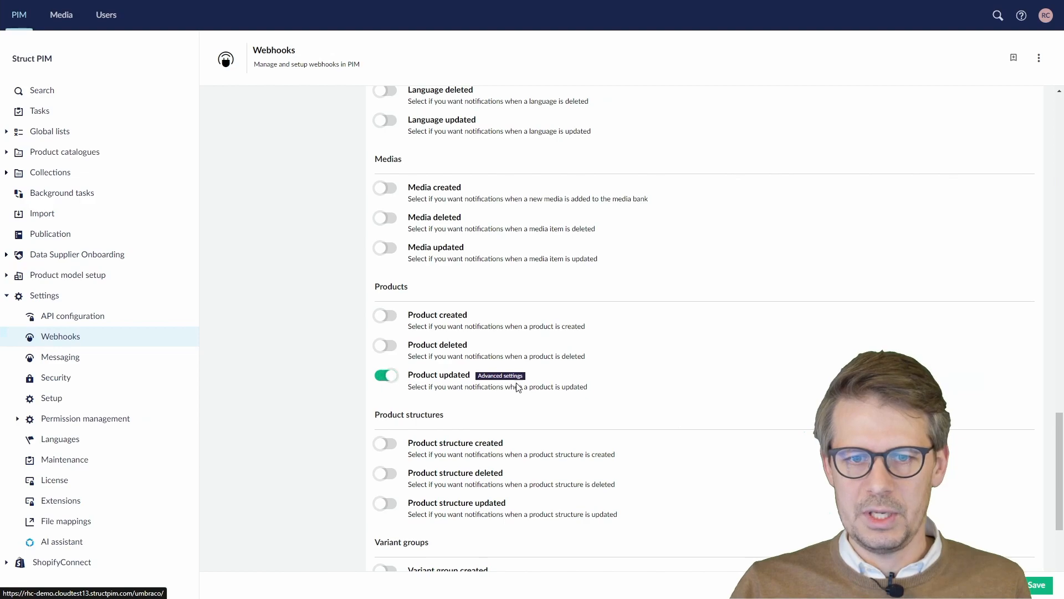
pyautogui.click(520, 377)
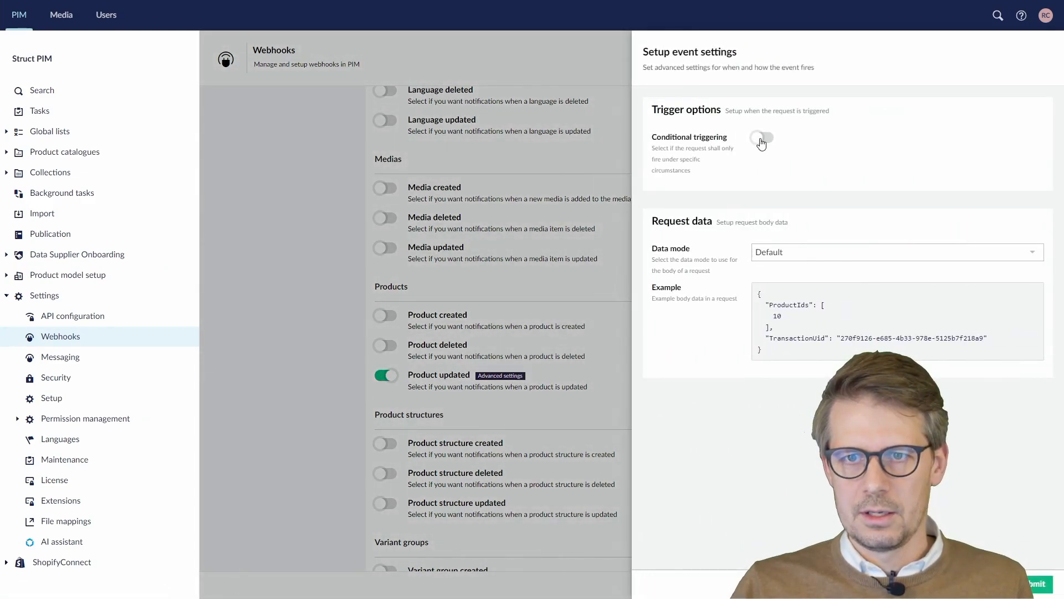
pyautogui.click(763, 138)
pyautogui.scroll(-2, 785, 222)
pyautogui.click(794, 335)
pyautogui.click(811, 382)
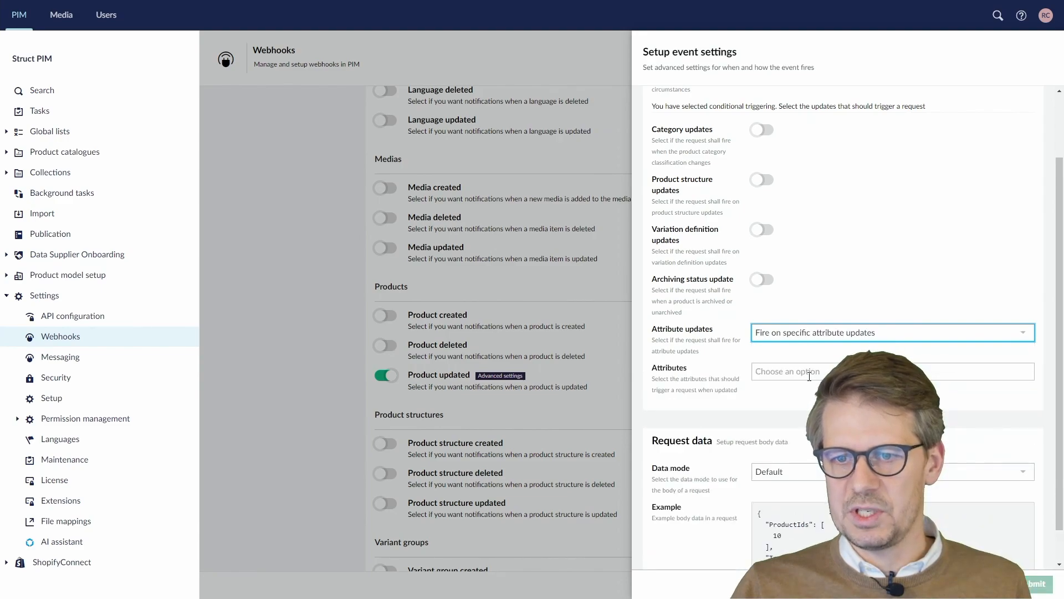
# Set Copy From Product and Copy From Attributes as triggering attributes and save the webhooks.
pyautogui.click(809, 373)
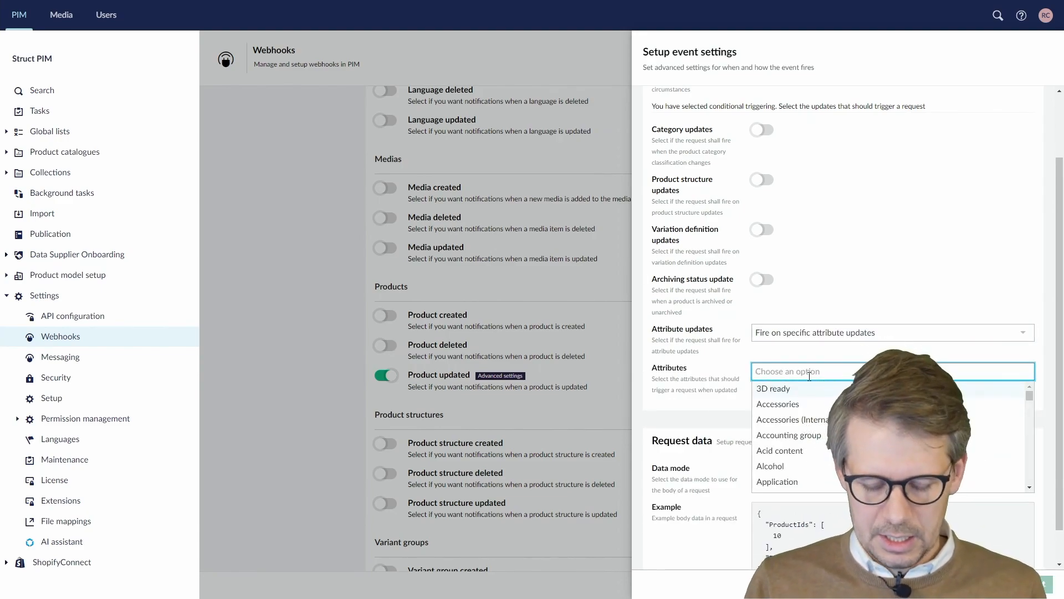
pyautogui.write('cop')
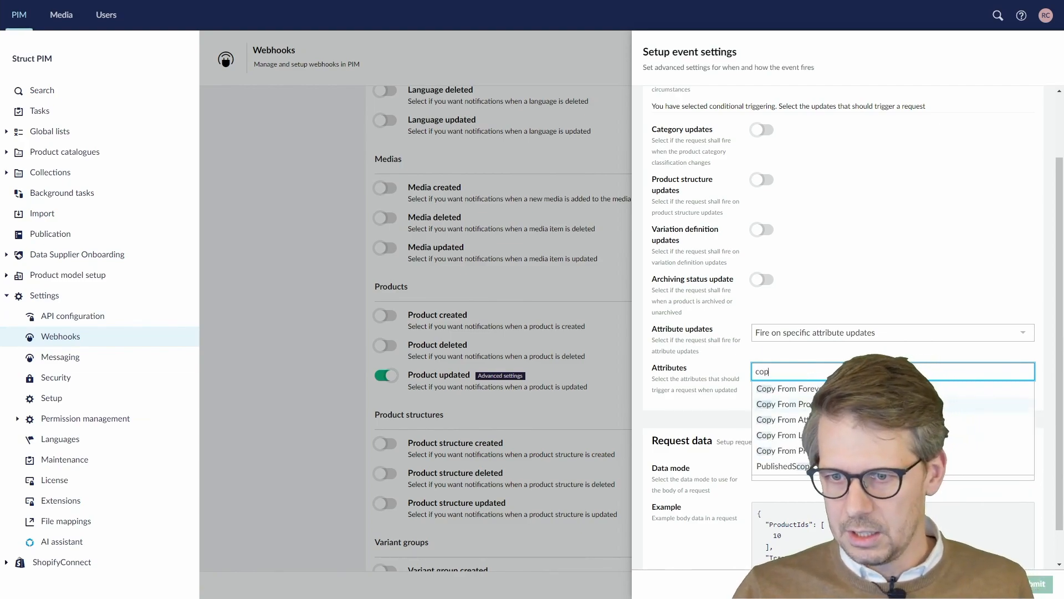
pyautogui.click(828, 404)
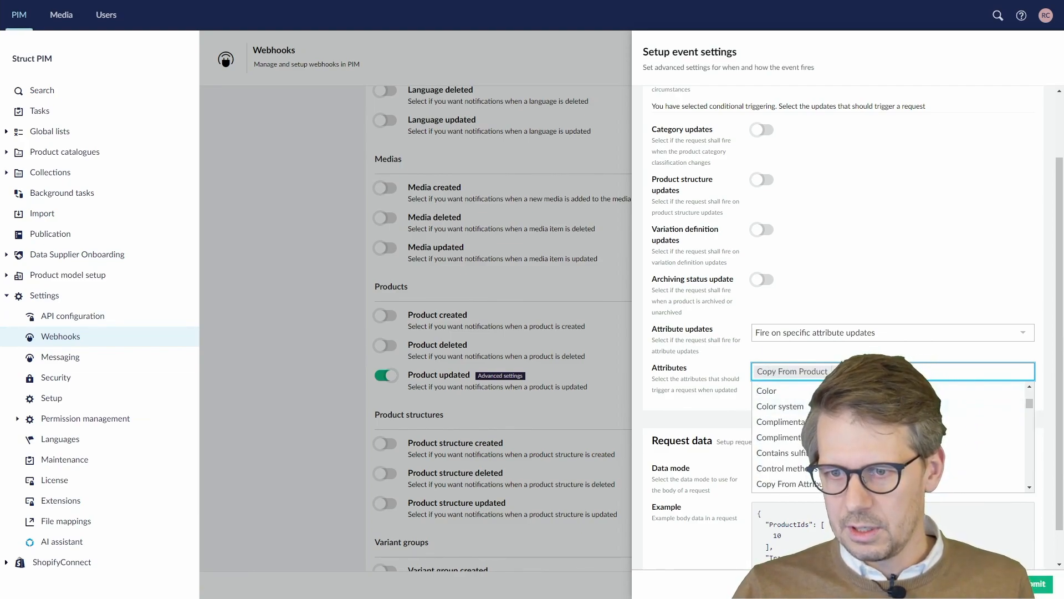
pyautogui.write('cop')
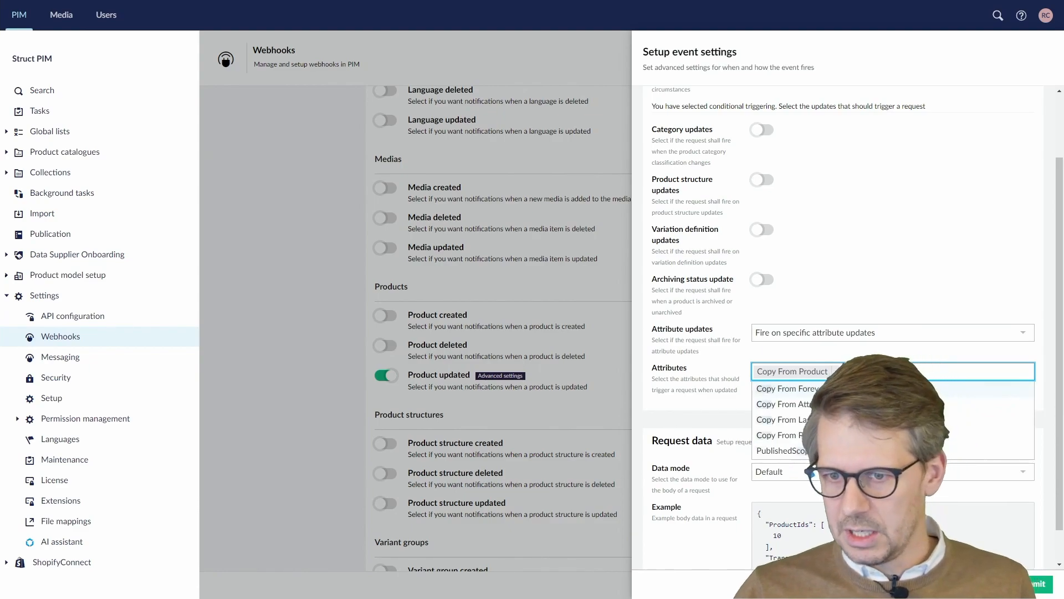
pyautogui.click(829, 404)
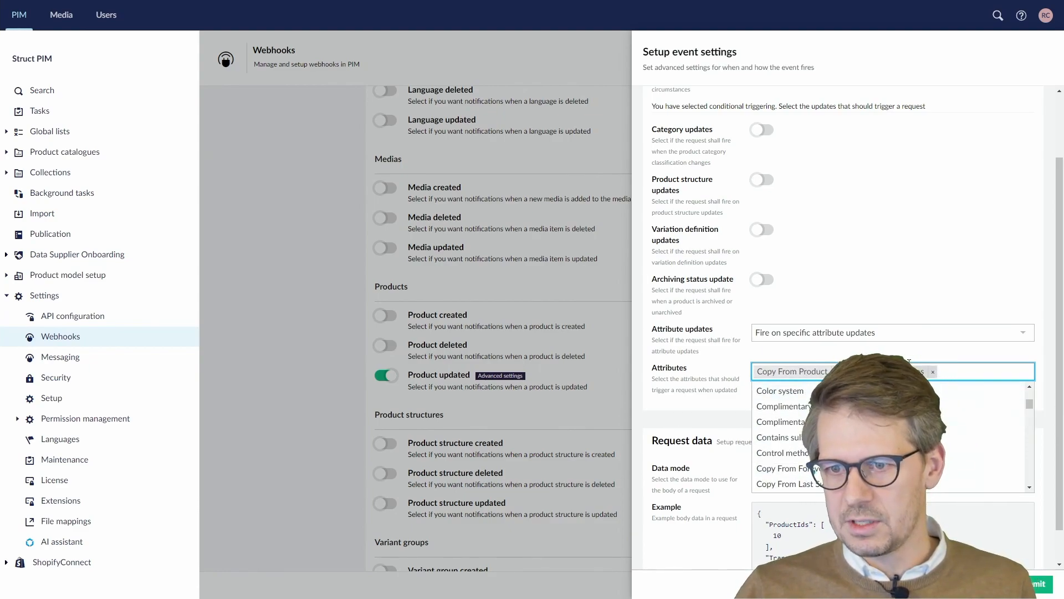
pyautogui.click(875, 357)
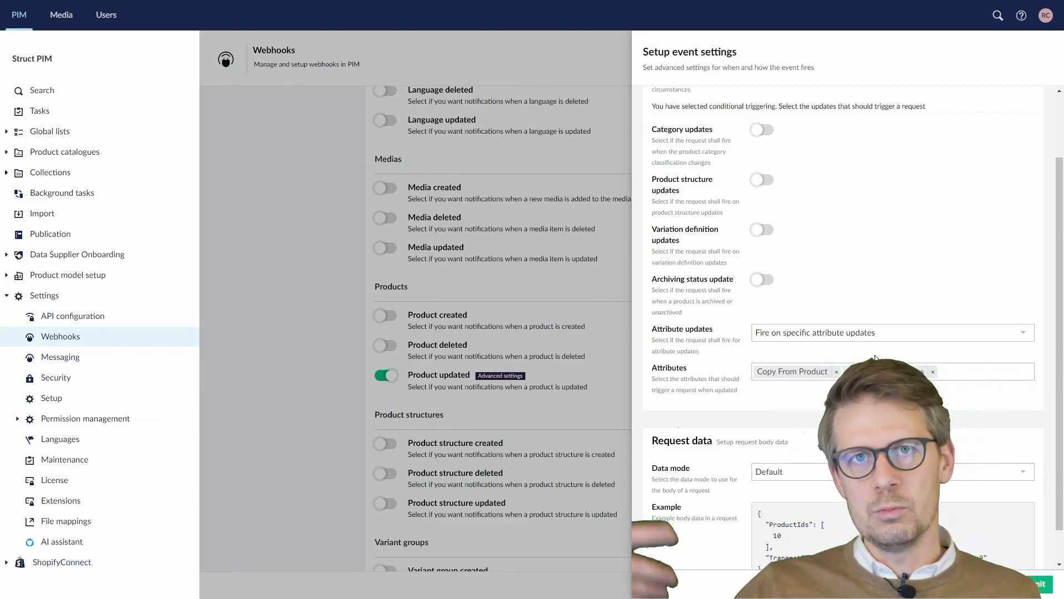
pyautogui.scroll(-1, 875, 356)
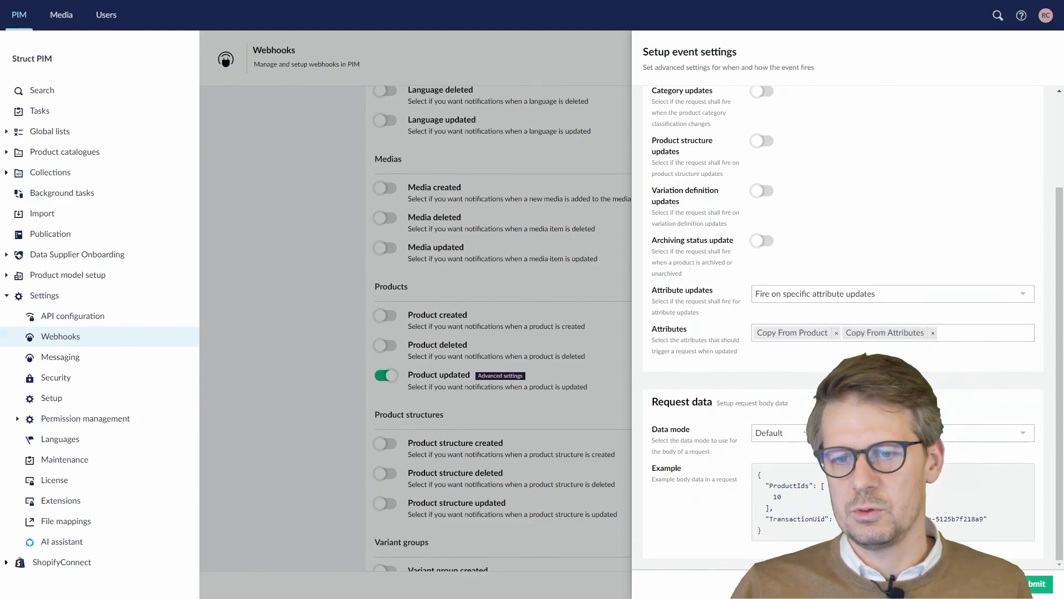
pyautogui.click(1037, 585)
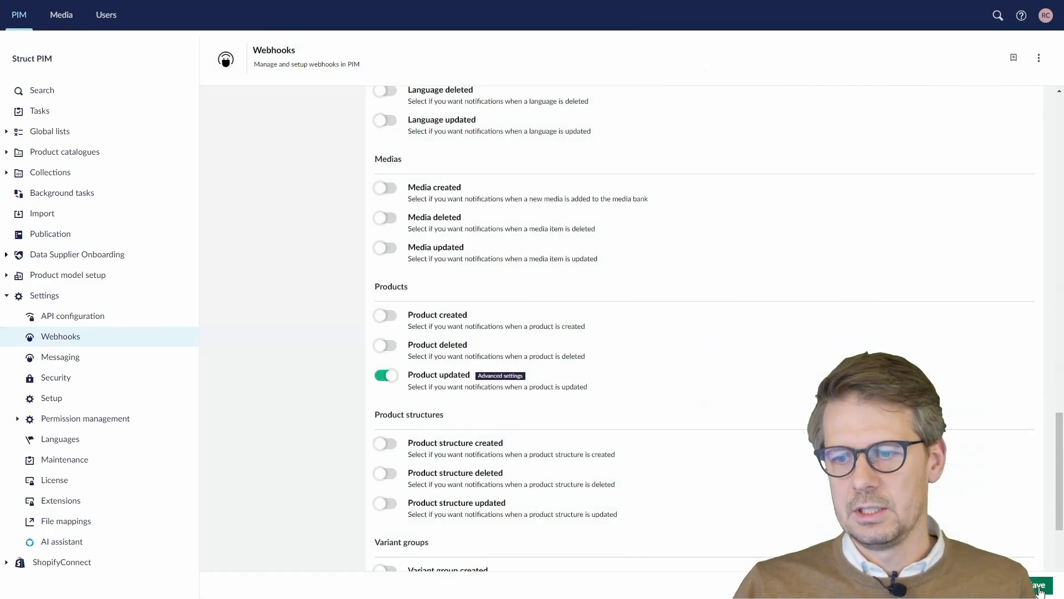
pyautogui.click(1040, 588)
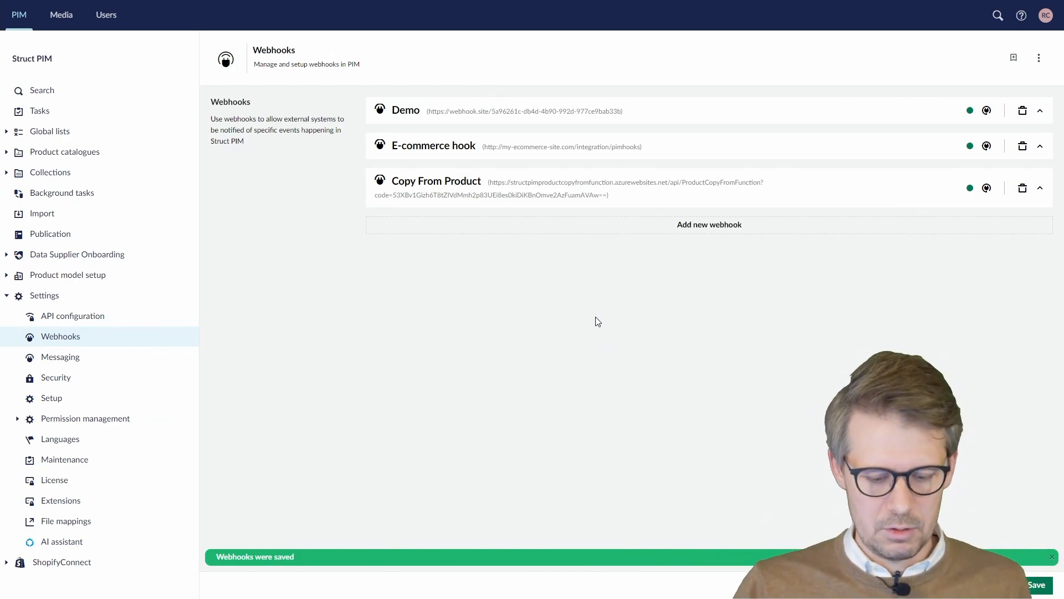
# Confirm 1234 SKU's packaging is 123 × 231 × 100 cm on Dimensions, then open 1235 SKU.
pyautogui.click(6, 296)
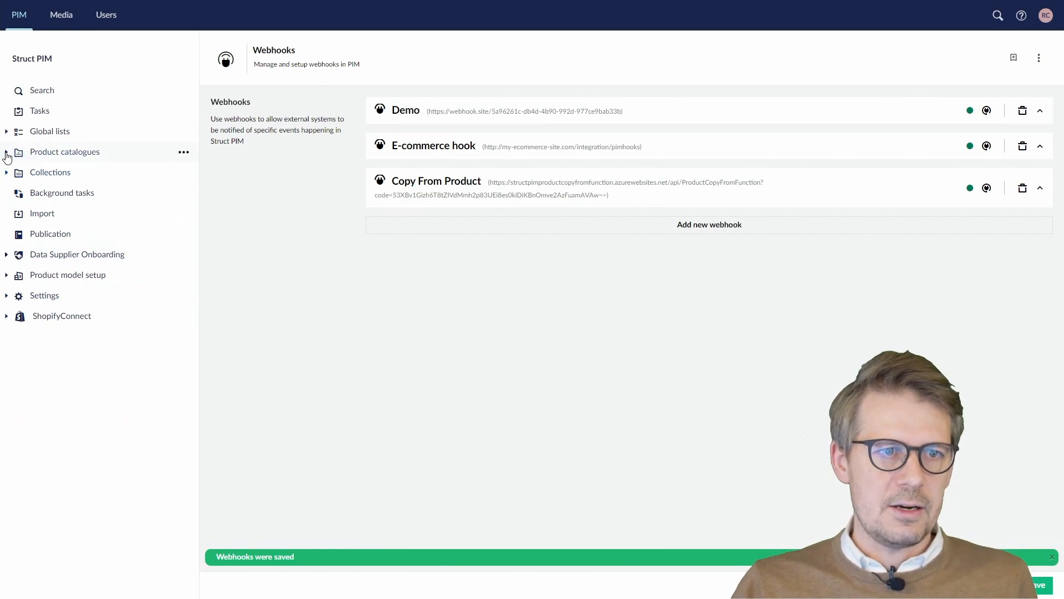
pyautogui.click(7, 153)
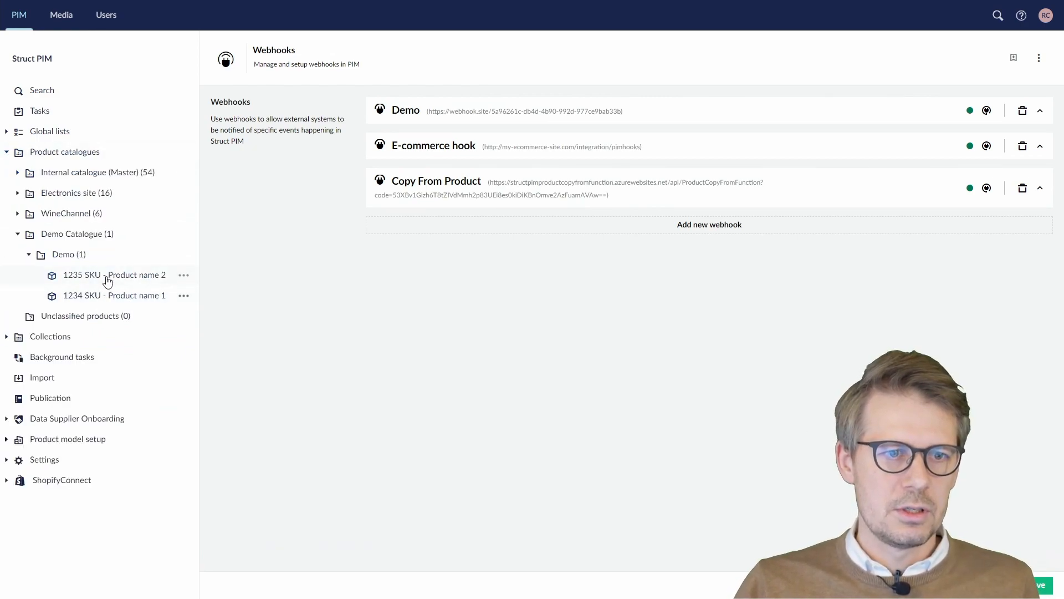
pyautogui.click(112, 300)
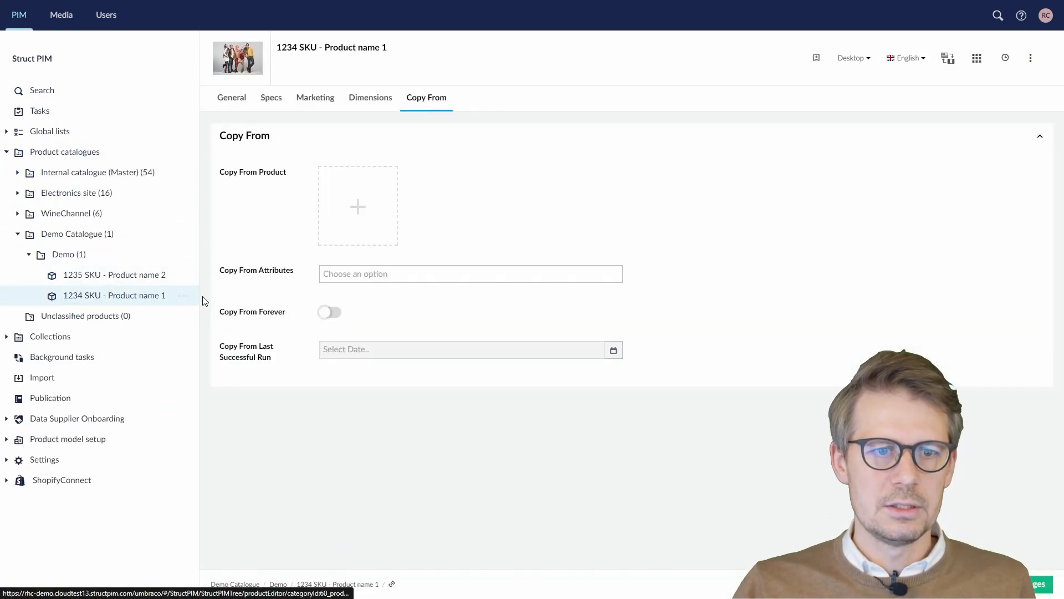
pyautogui.click(363, 104)
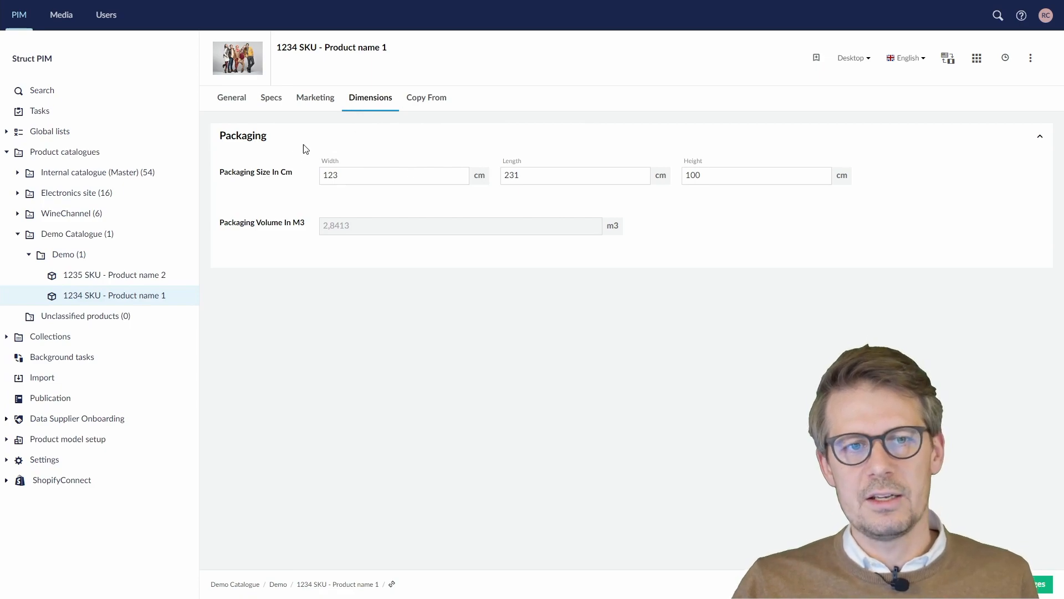
pyautogui.moveTo(348, 177); pyautogui.dragTo(314, 177)
pyautogui.moveTo(520, 171); pyautogui.dragTo(500, 174)
pyautogui.moveTo(779, 170); pyautogui.dragTo(683, 176)
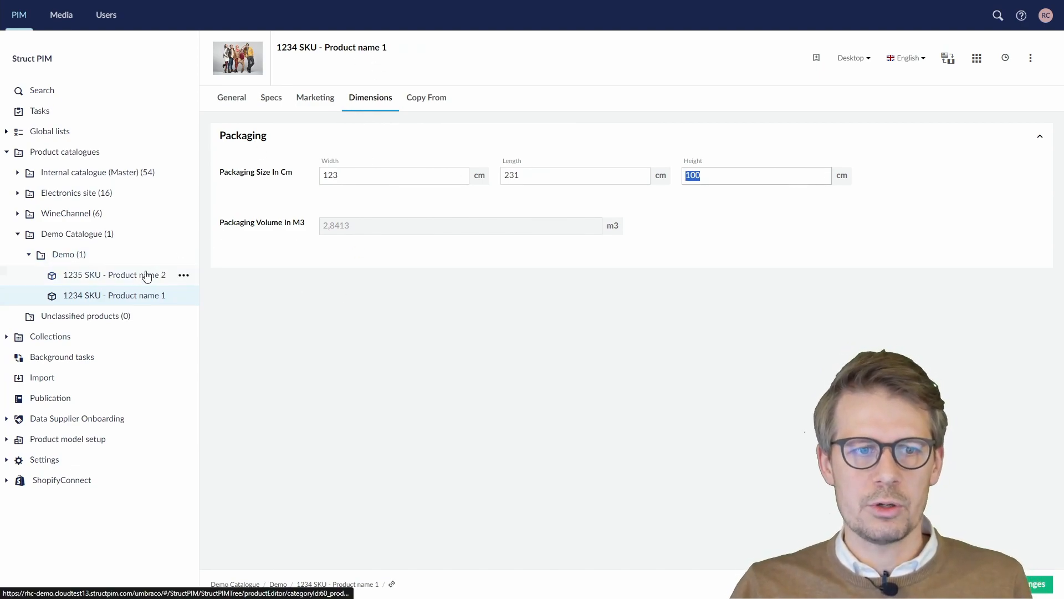
pyautogui.click(129, 283)
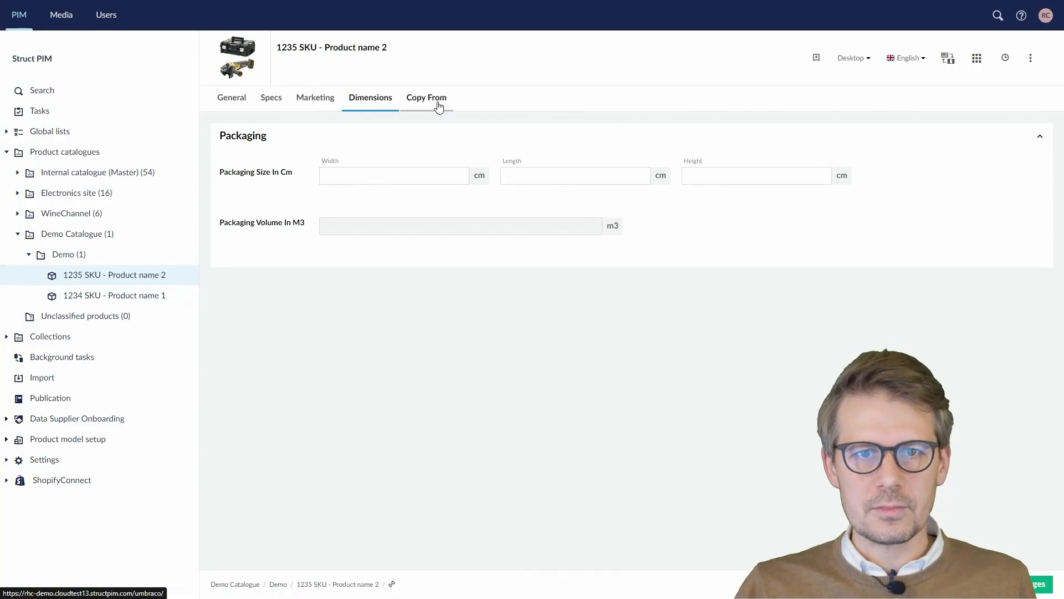
# In the source product picker, add a Product Name (en-GB) column to the list.
pyautogui.click(424, 103)
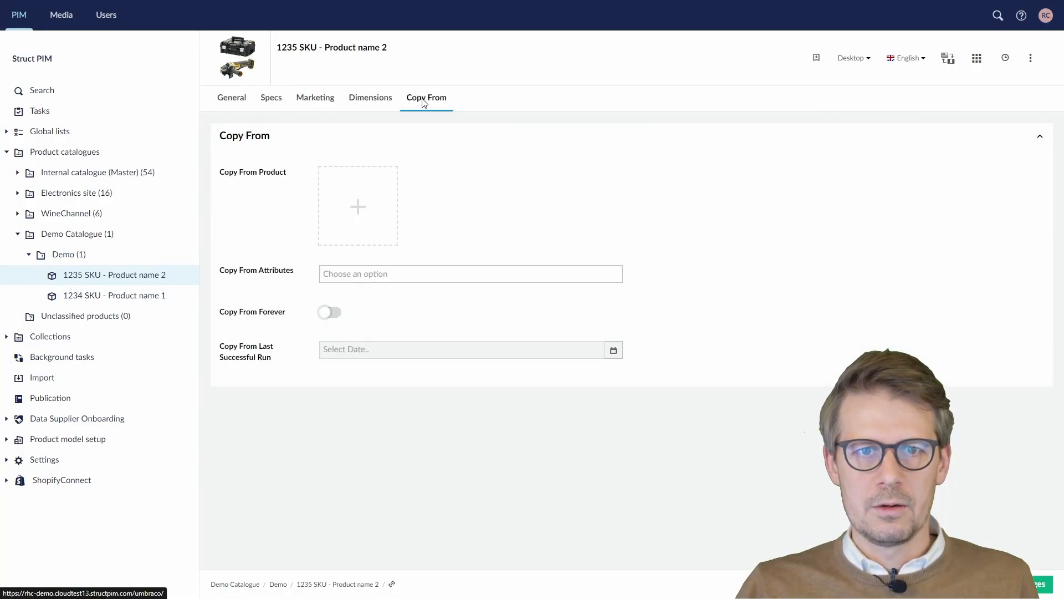
pyautogui.click(358, 208)
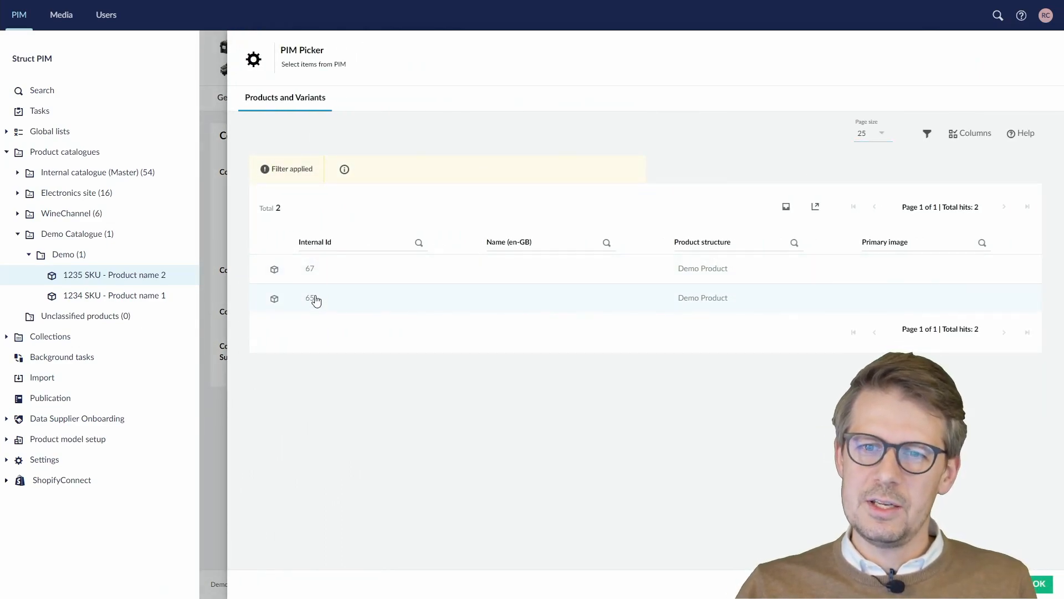
pyautogui.click(972, 139)
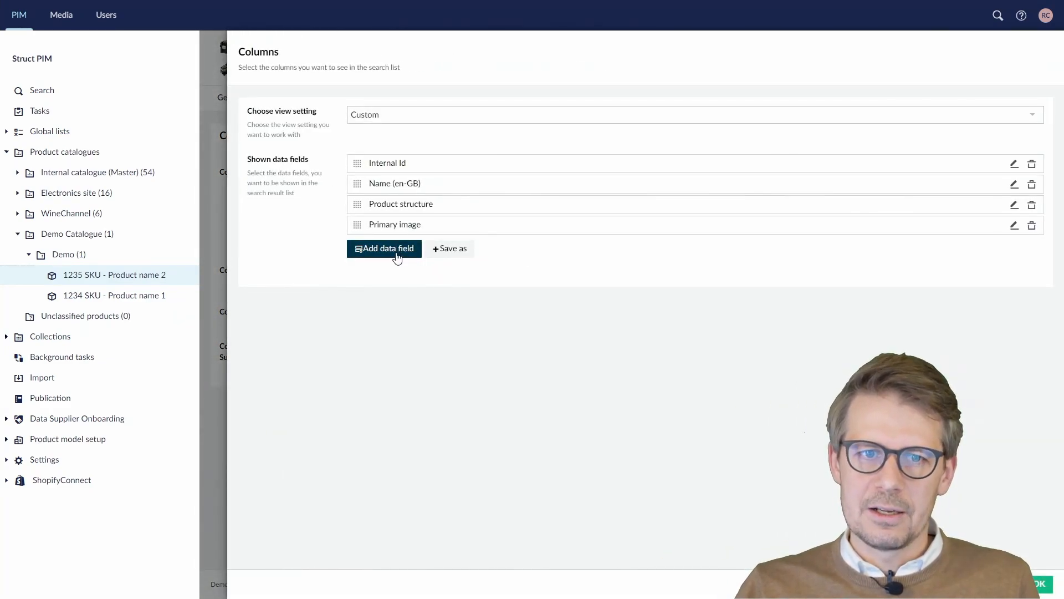
pyautogui.click(397, 253)
pyautogui.click(408, 245)
pyautogui.write('product')
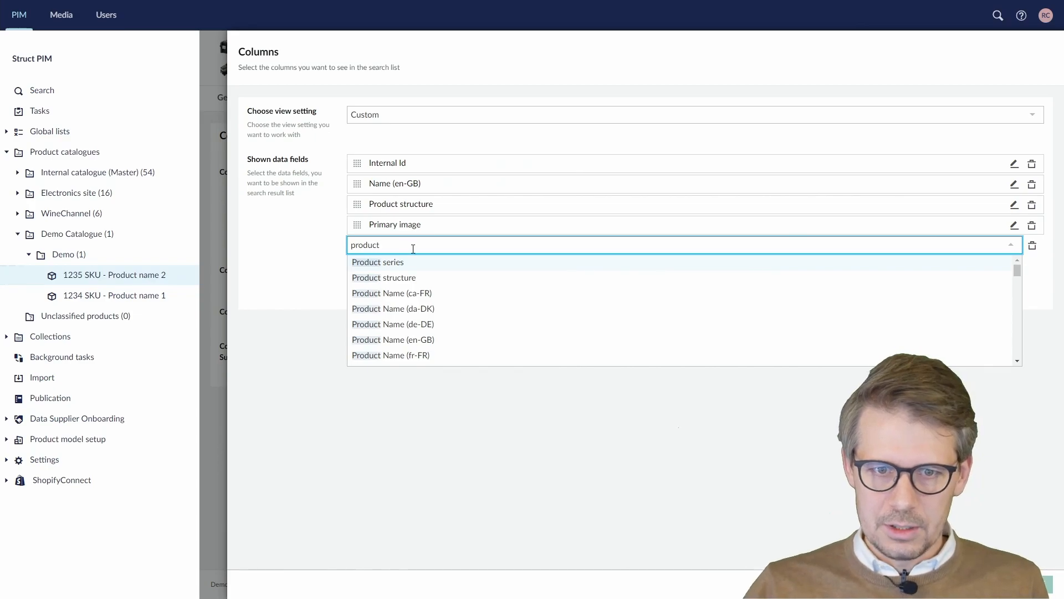
pyautogui.click(425, 340)
pyautogui.click(1048, 587)
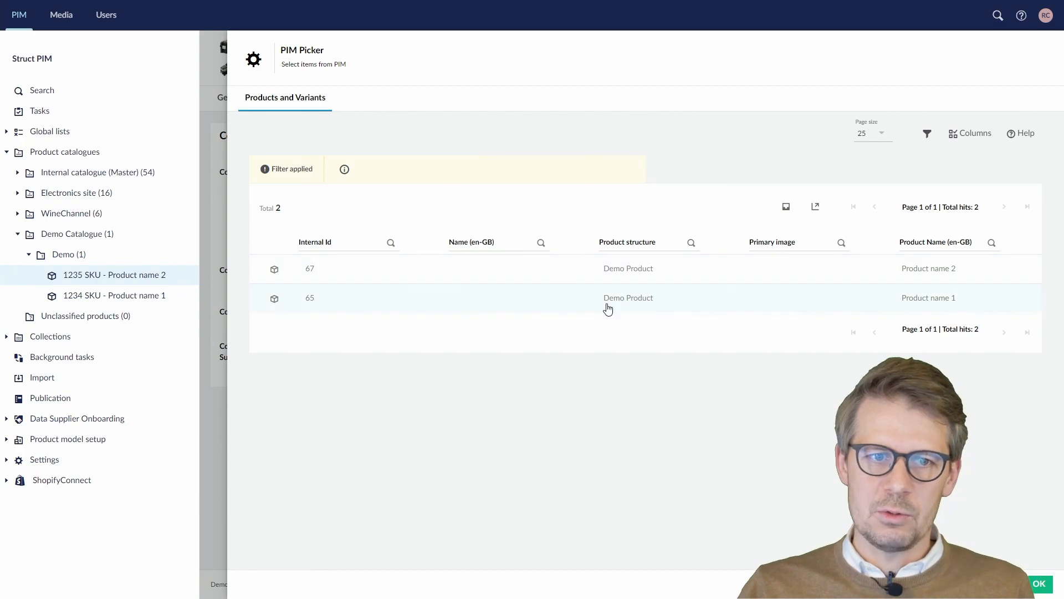
# Choose 1234 SKU - Product name 1 as source and enter the packaging size attribute name.
pyautogui.click(273, 269)
pyautogui.click(279, 303)
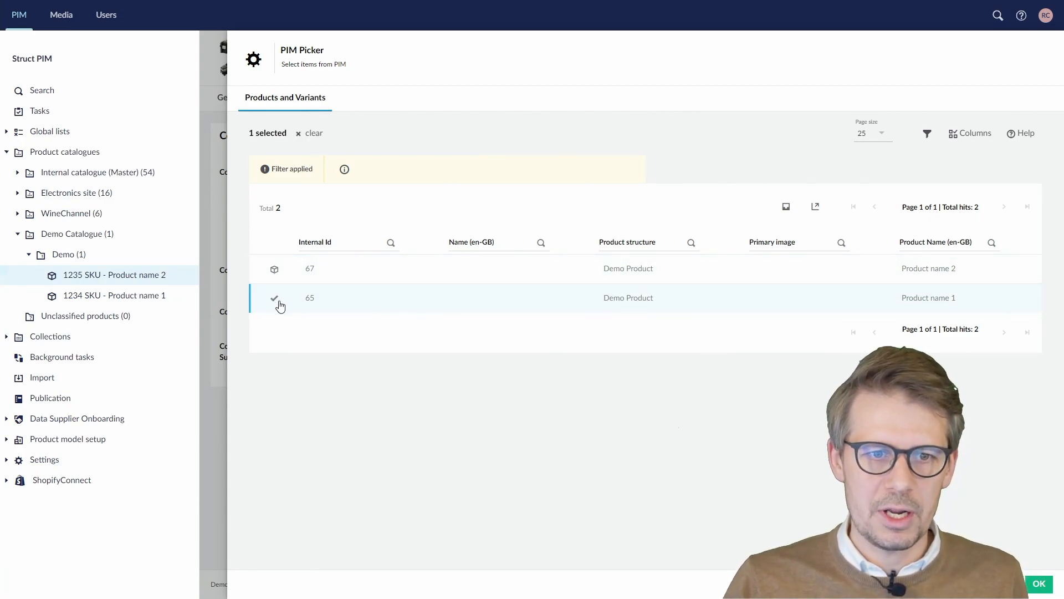
pyautogui.click(276, 272)
pyautogui.click(278, 302)
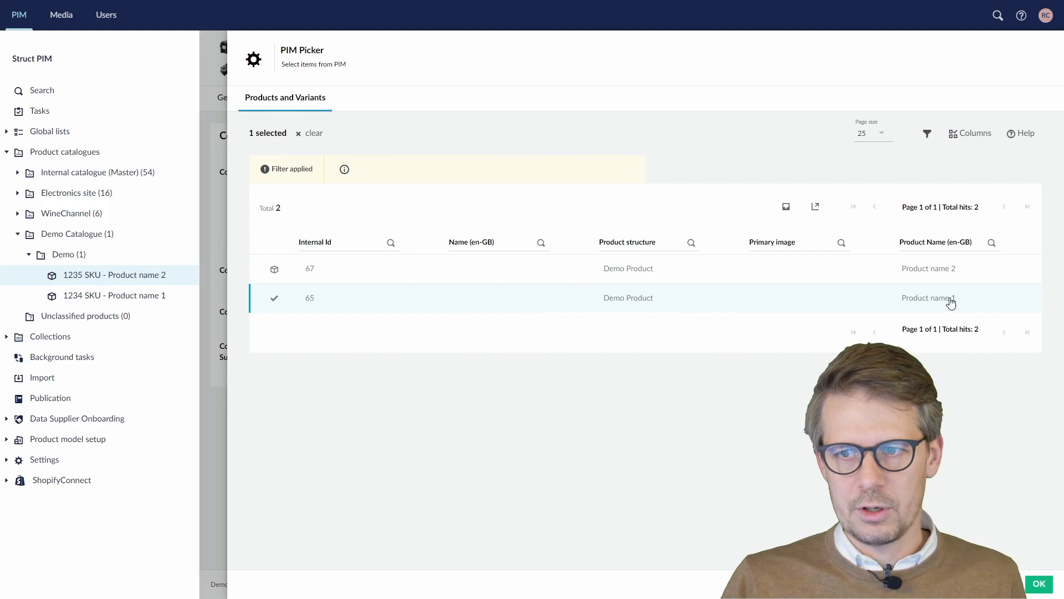
pyautogui.click(1036, 586)
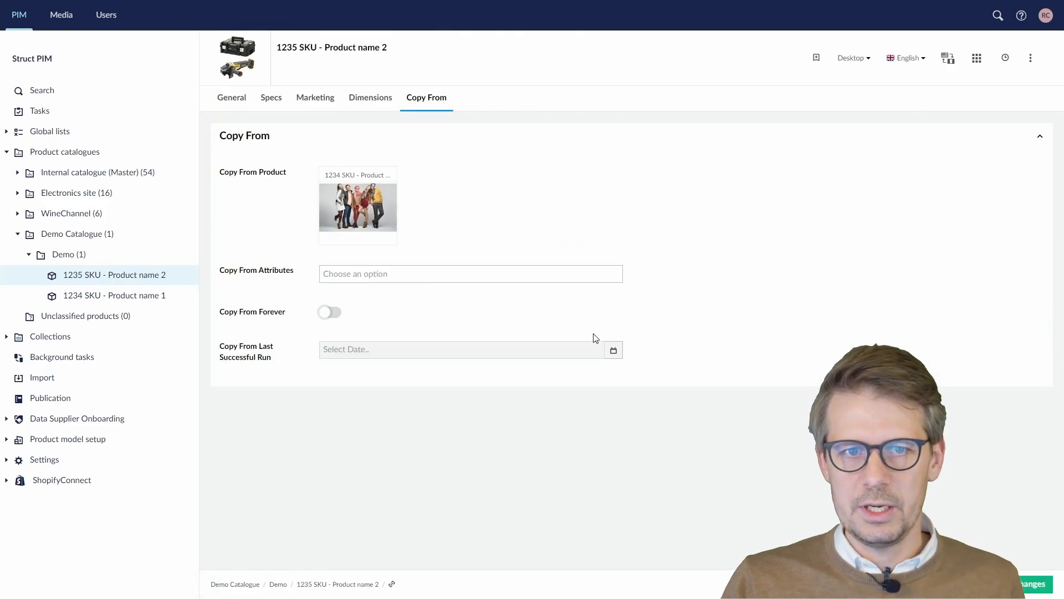
pyautogui.click(425, 270)
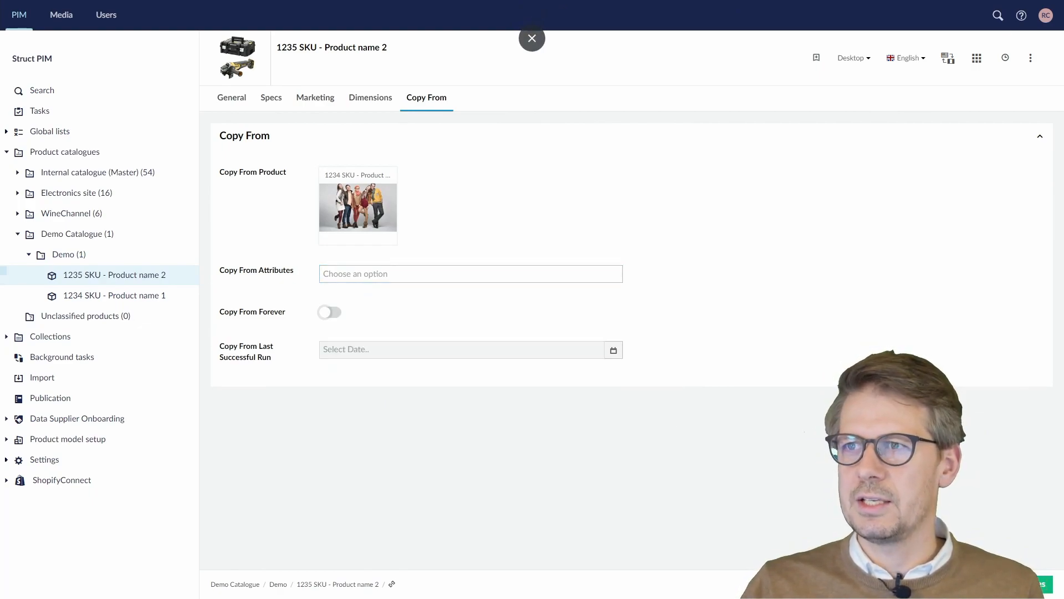
pyautogui.click(328, 280)
pyautogui.write('Packaging size in cm')
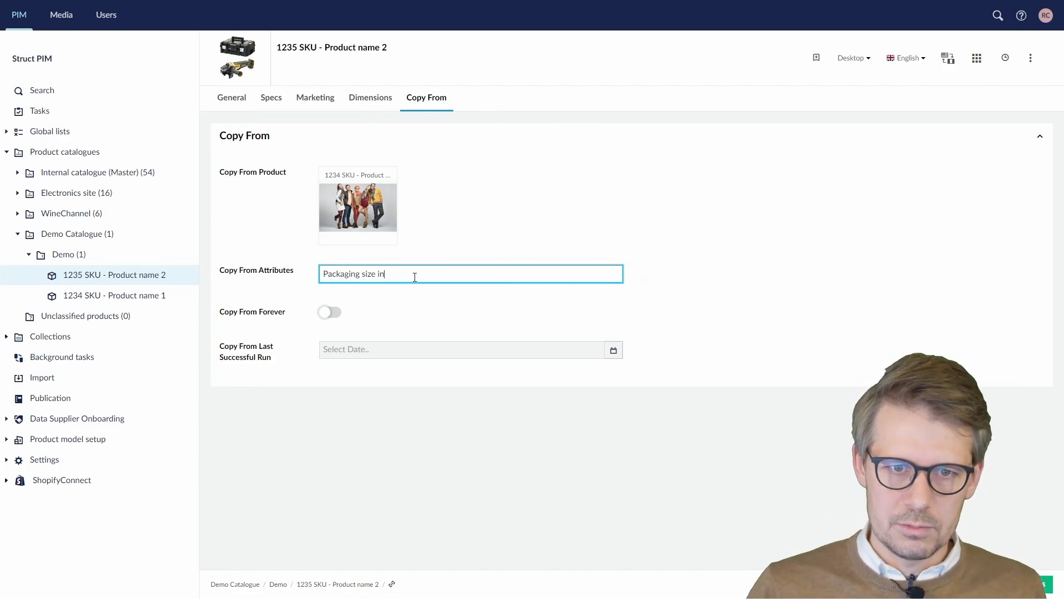
pyautogui.press('BackSpace')
pyautogui.press('BackSpace')
pyautogui.press('BackSpace')
pyautogui.press('BackSpace')
pyautogui.press('Escape')
pyautogui.hotkey('ctrl', 'a')
pyautogui.press('BackSpace')
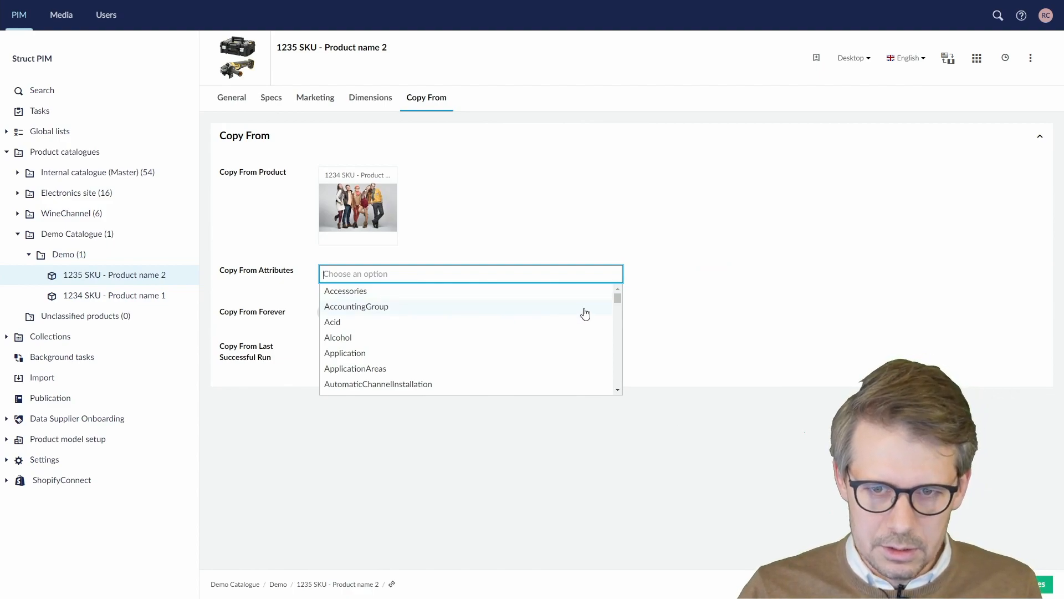
pyautogui.moveTo(617, 299); pyautogui.dragTo(627, 377)
pyautogui.write('packing')
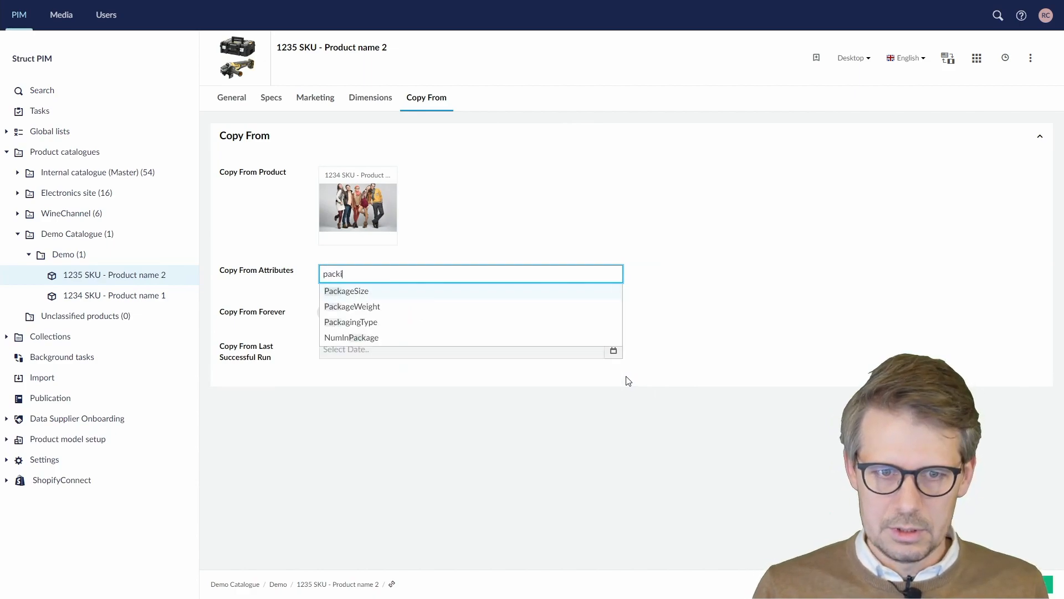
pyautogui.press('BackSpace')
pyautogui.press('BackSpace')
pyautogui.press('BackSpace')
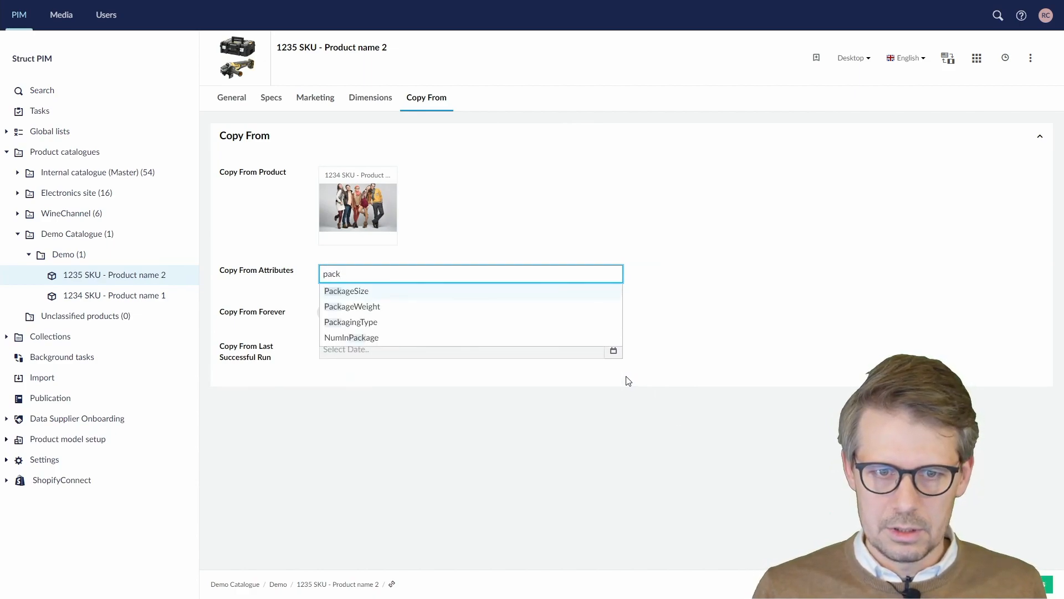
pyautogui.click(705, 295)
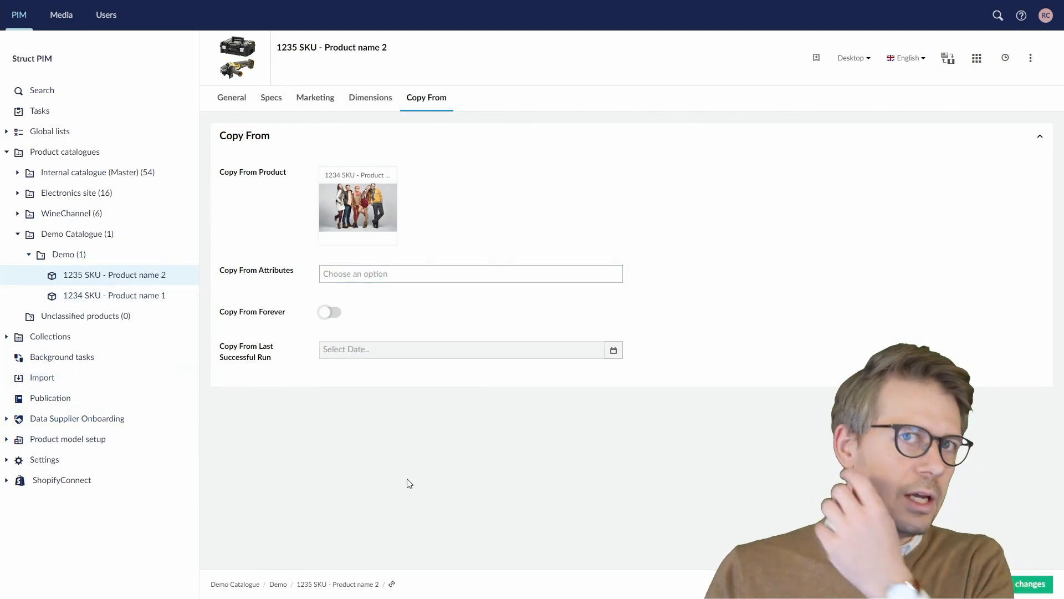
# Open the Attributes list, discarding the product's unsaved changes.
pyautogui.click(7, 461)
pyautogui.scroll(-3, 72, 418)
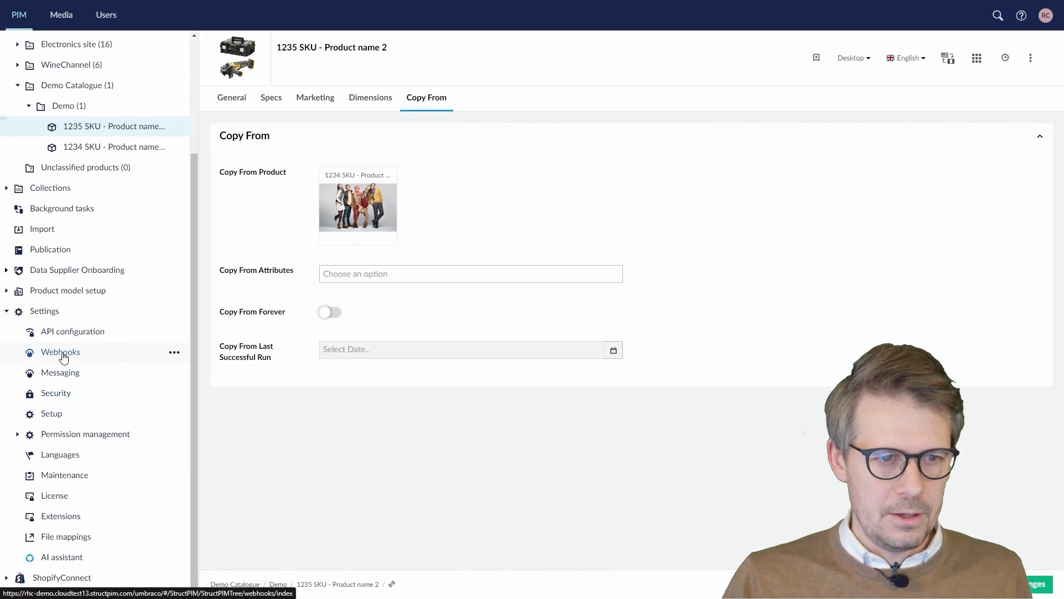
pyautogui.click(58, 335)
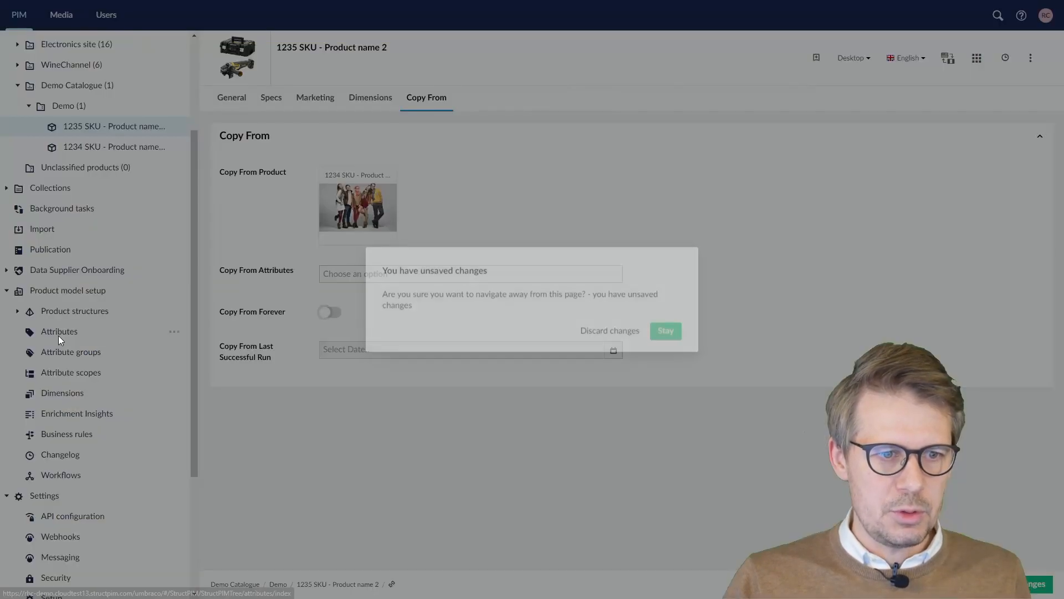
pyautogui.click(627, 333)
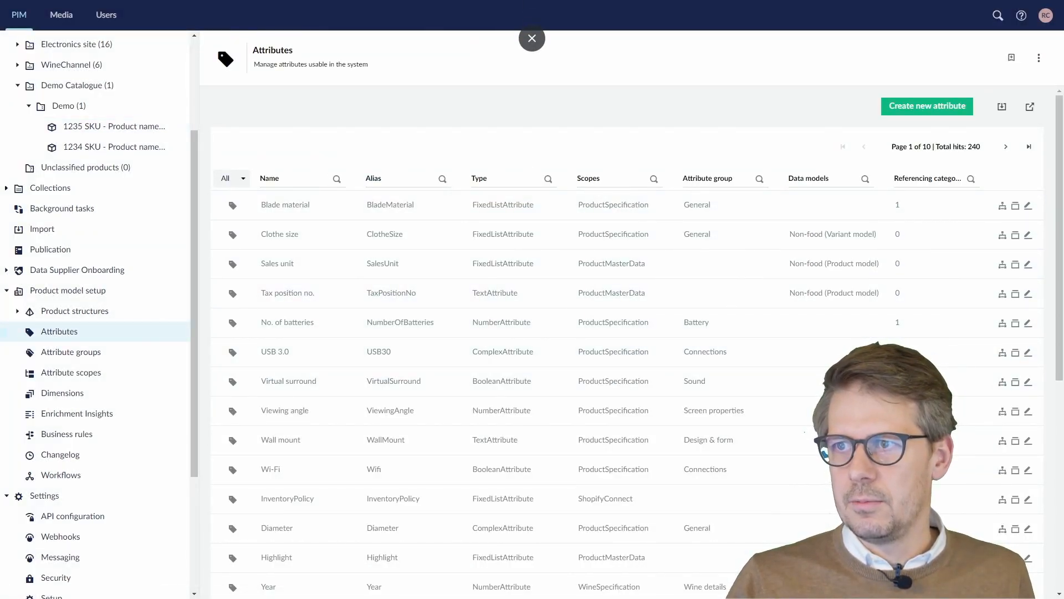
# Filter attributes by alias CopyFromAttributes and open it for editing.
pyautogui.click(388, 179)
pyautogui.write('CopyFromAttributes')
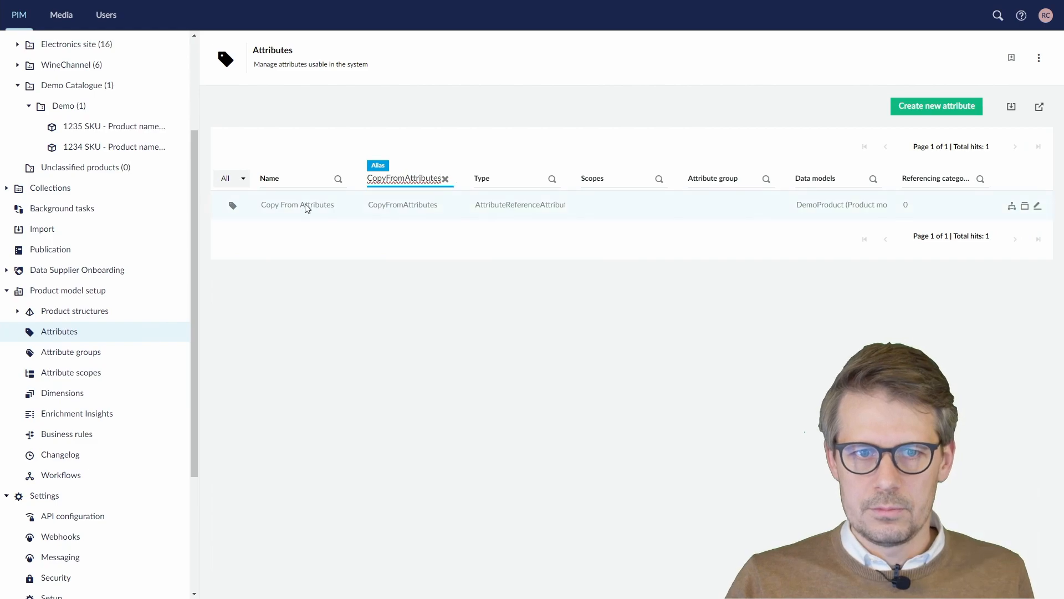
pyautogui.click(1038, 206)
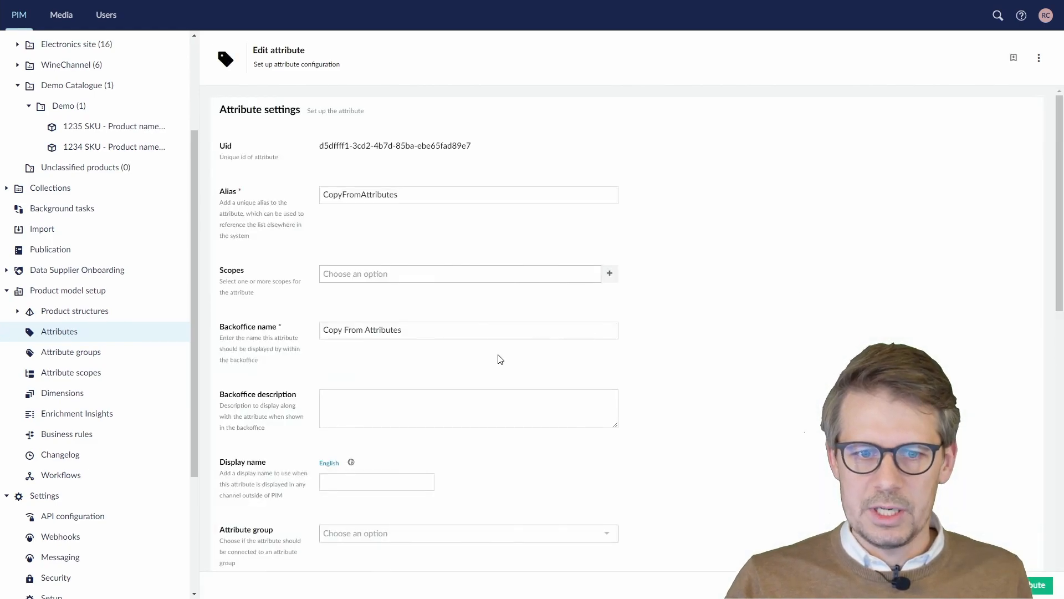
pyautogui.scroll(-7, 500, 356)
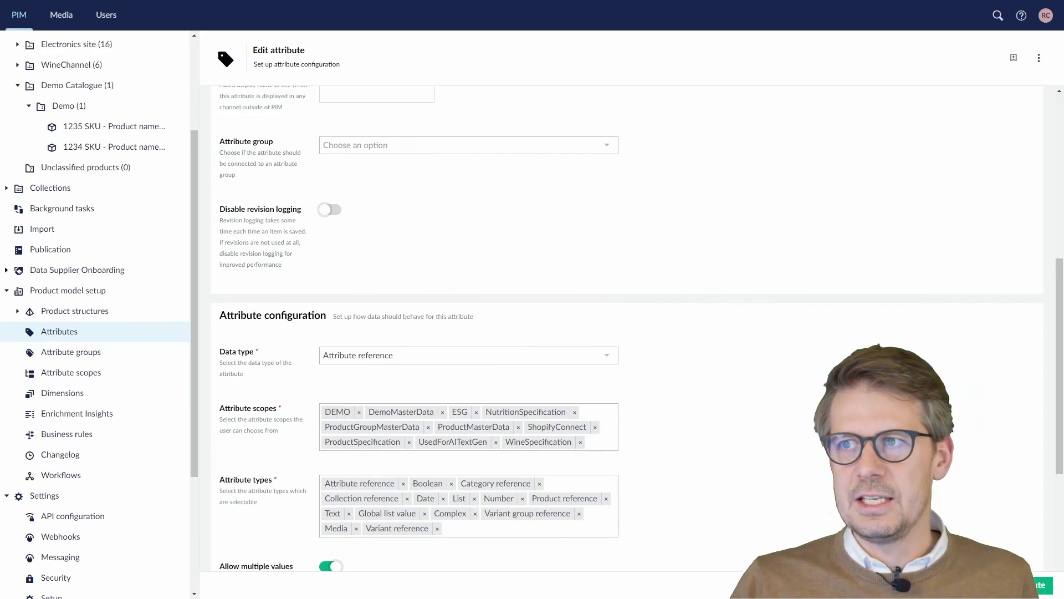
# Filter the attributes list by alias PackagingSizeInCm.
pyautogui.click(61, 335)
pyautogui.click(378, 176)
pyautogui.write('PackagingSizeInCm')
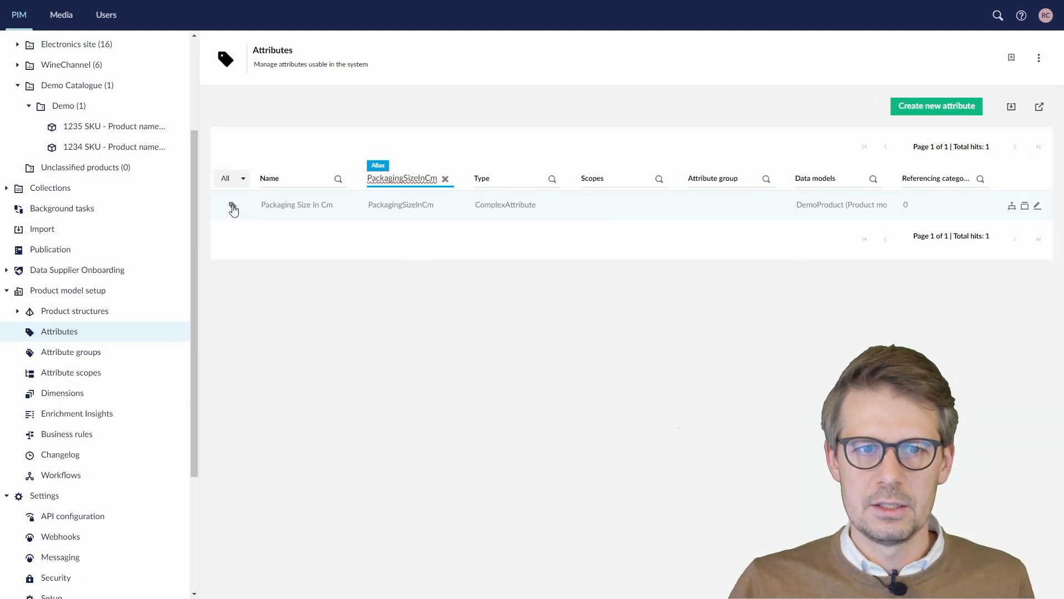
# Edit Packaging Size In Cm and assign it the DEMO scope.
pyautogui.click(1037, 206)
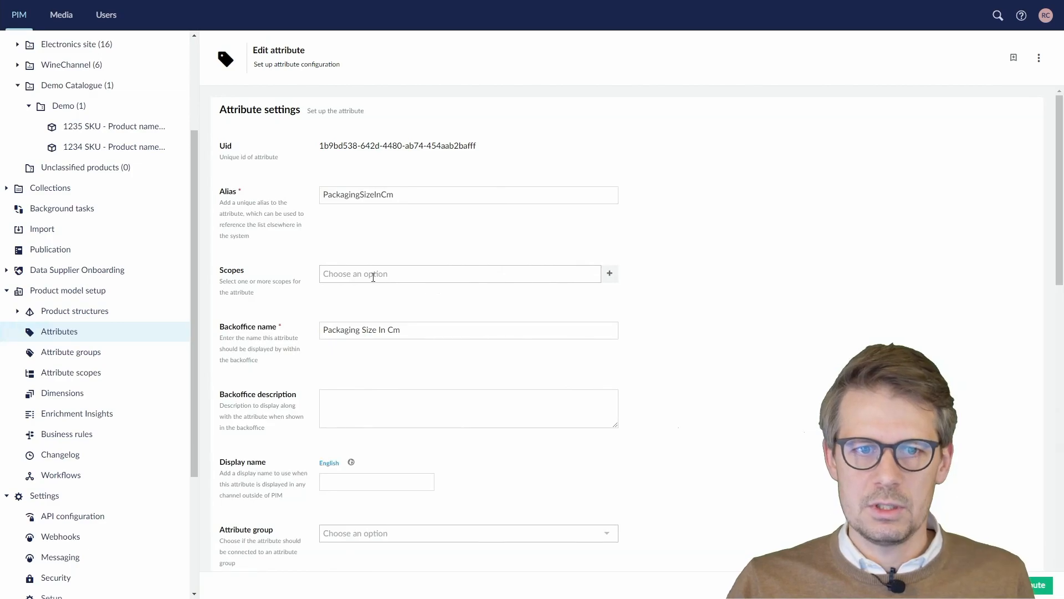
pyautogui.click(423, 273)
pyautogui.click(384, 290)
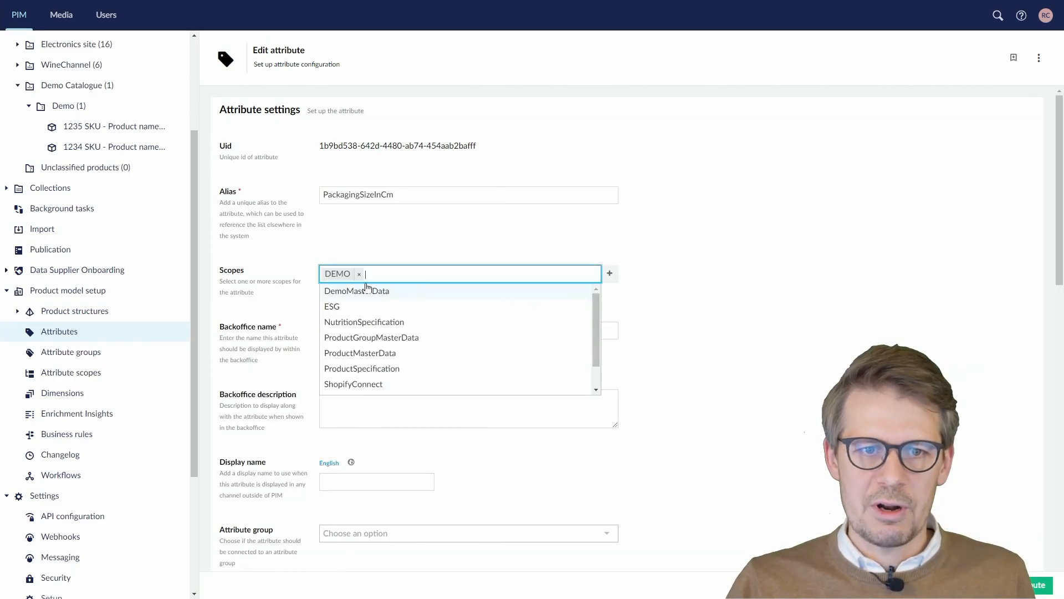
pyautogui.click(346, 249)
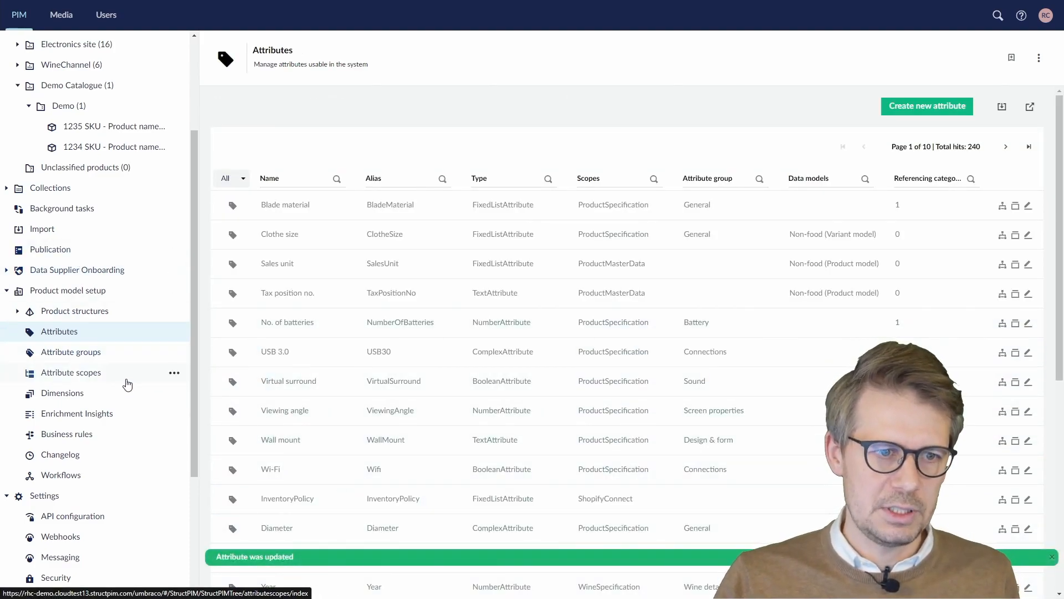
# Reload the PIM and open 1235 SKU - Product name 2's Copy From settings.
pyautogui.click(69, 269)
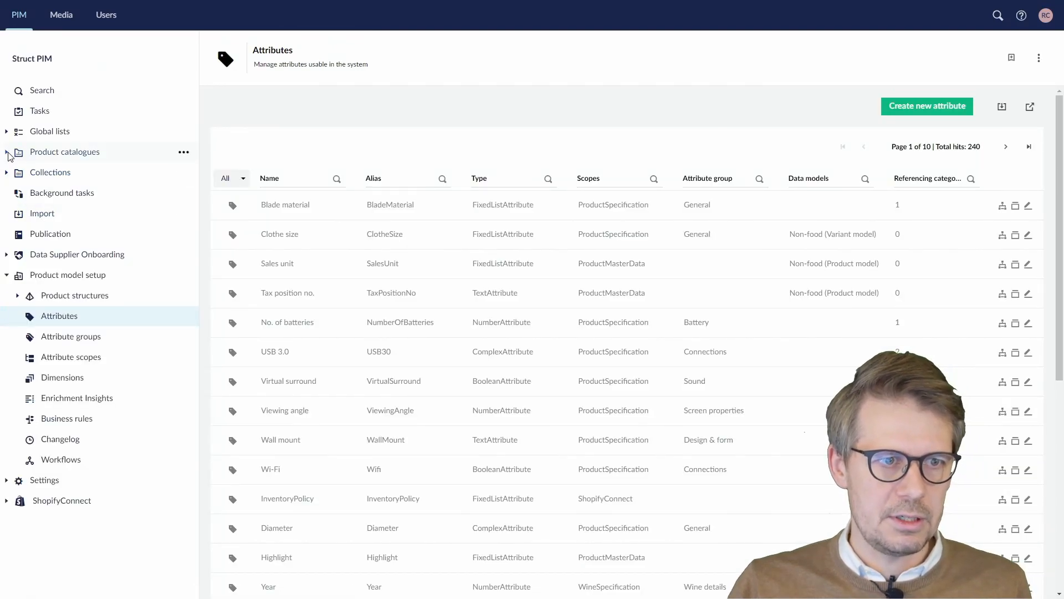
pyautogui.click(8, 153)
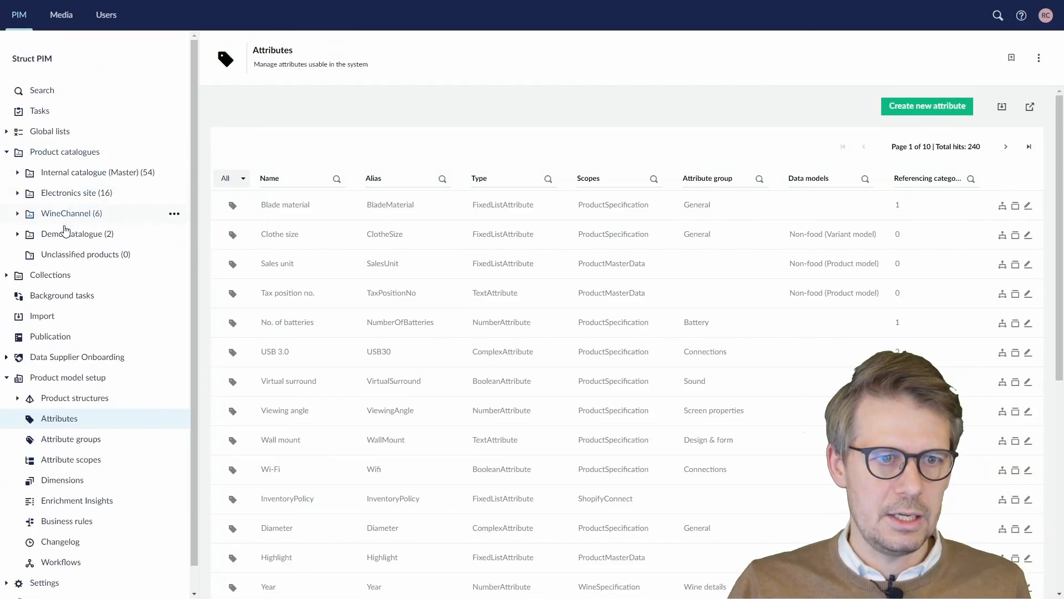
pyautogui.click(18, 234)
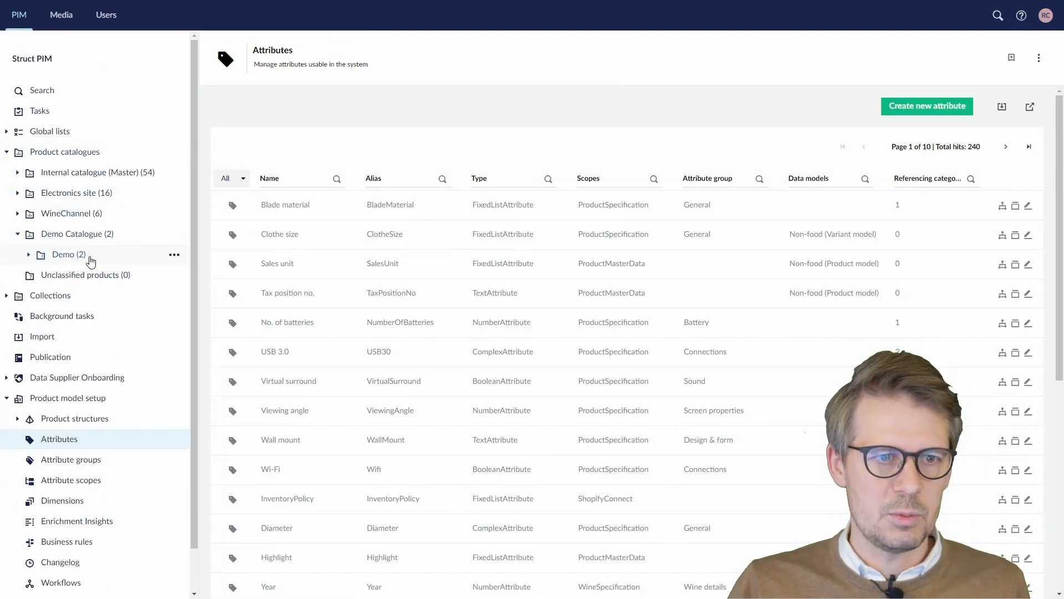
pyautogui.click(29, 254)
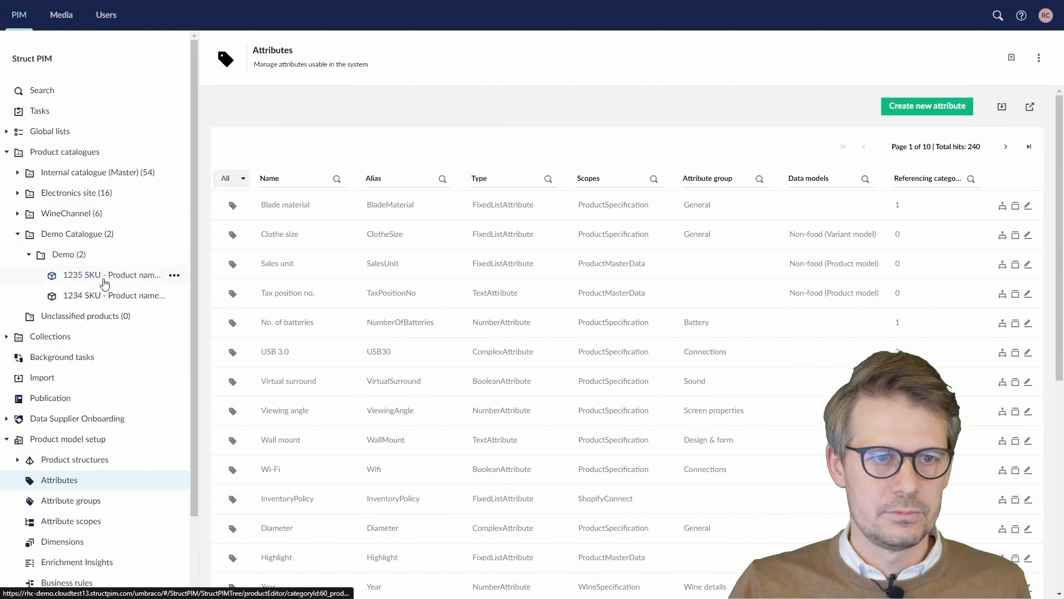
pyautogui.click(105, 282)
pyautogui.click(428, 97)
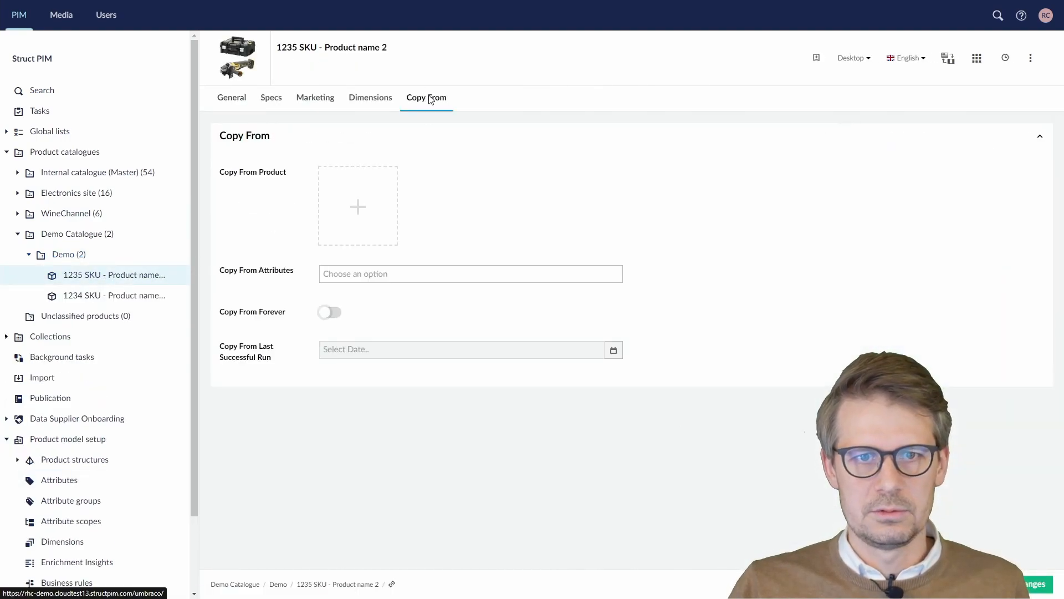
# Pick Product name 1 as the source product to copy from.
pyautogui.click(346, 221)
pyautogui.click(273, 298)
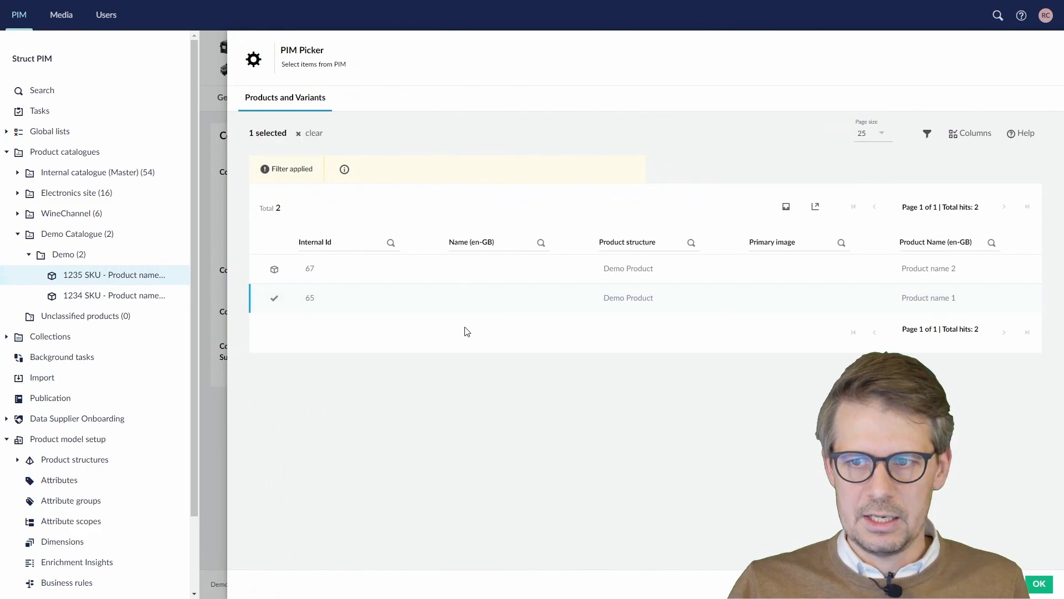
pyautogui.click(1039, 584)
# Add PackagingSizeInCm to the Copy From Attributes list.
pyautogui.click(437, 269)
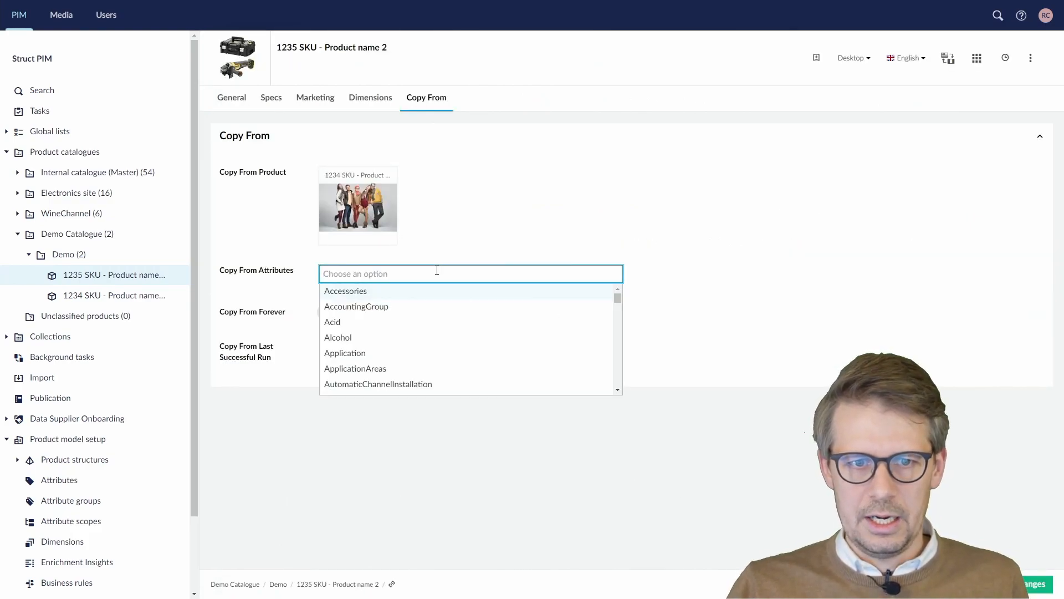
pyautogui.write('paci')
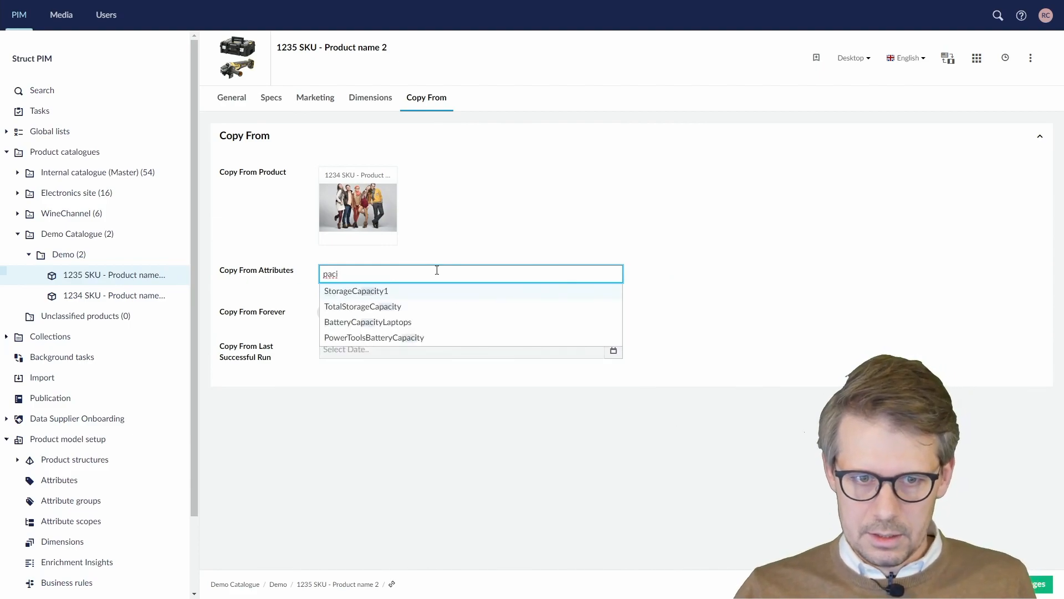
pyautogui.press('BackSpace')
pyautogui.press('BackSpace')
pyautogui.press('BackSpace')
pyautogui.press('BackSpace')
pyautogui.write('pack')
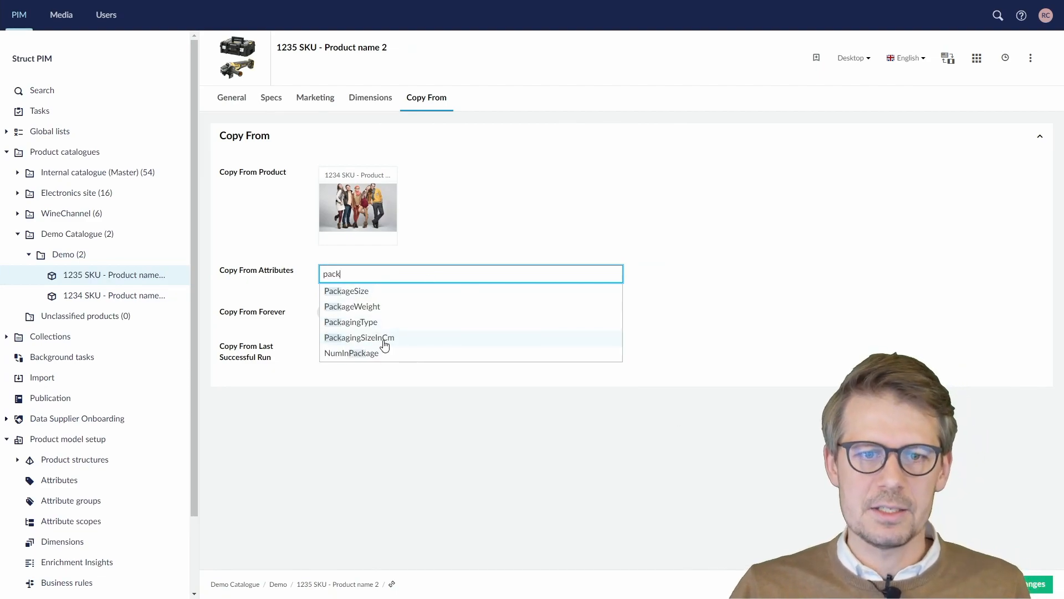
pyautogui.click(385, 345)
pyautogui.click(455, 254)
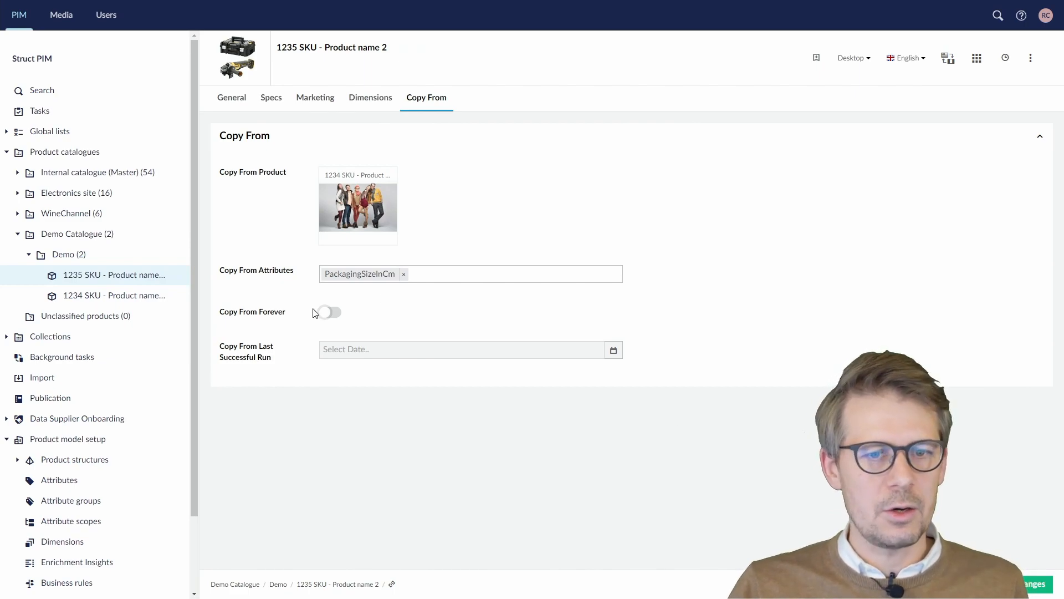
# Save Product name 2's Copy From settings with copy forever left off.
pyautogui.click(330, 313)
pyautogui.click(331, 313)
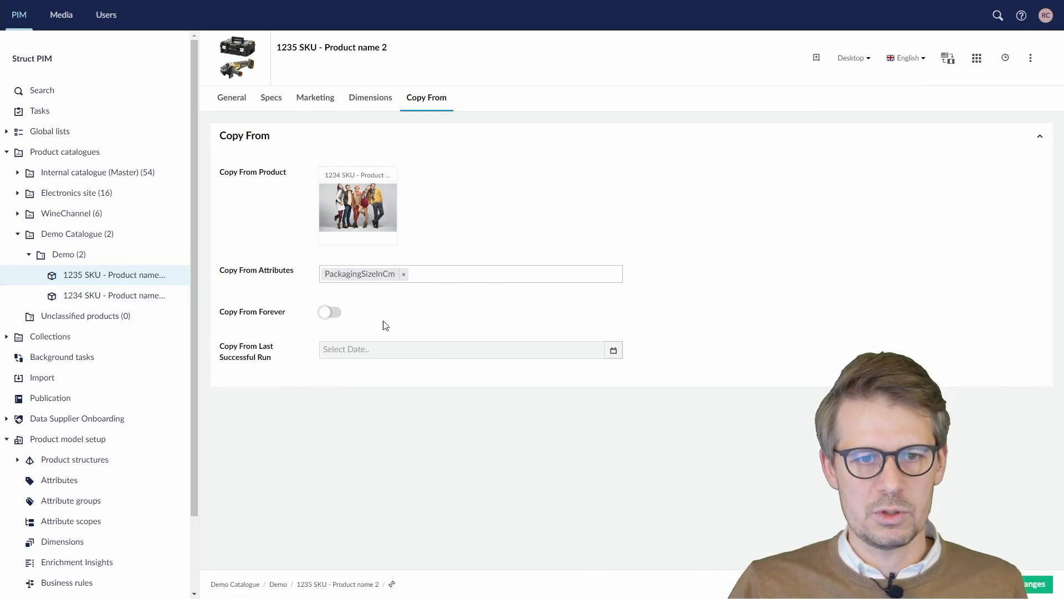
pyautogui.click(1034, 587)
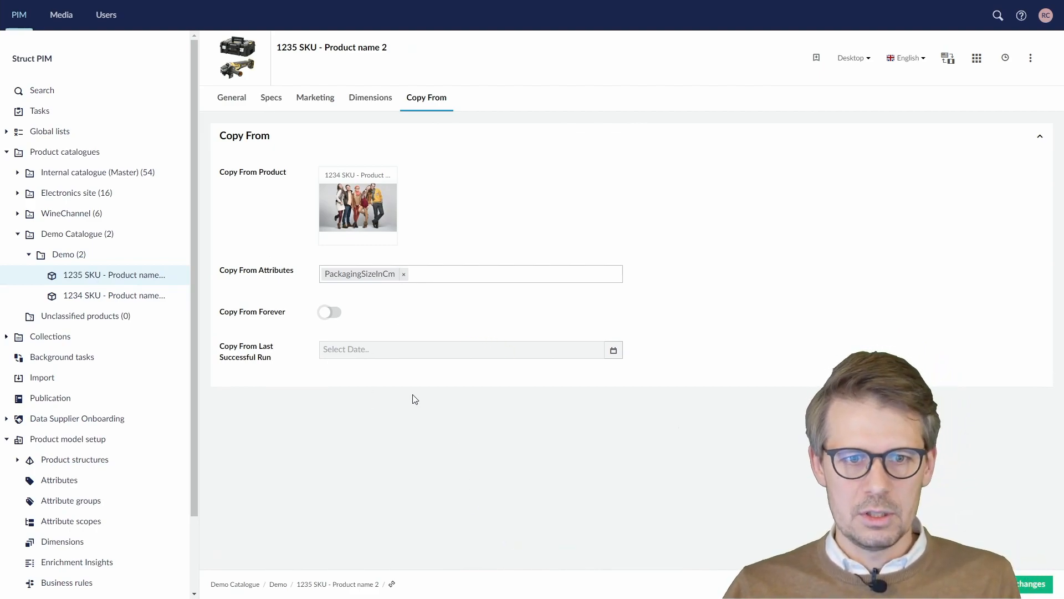
# Reload and confirm Copy From Last Successful Run shows 10/11/2023 12:41.
pyautogui.press('F5')
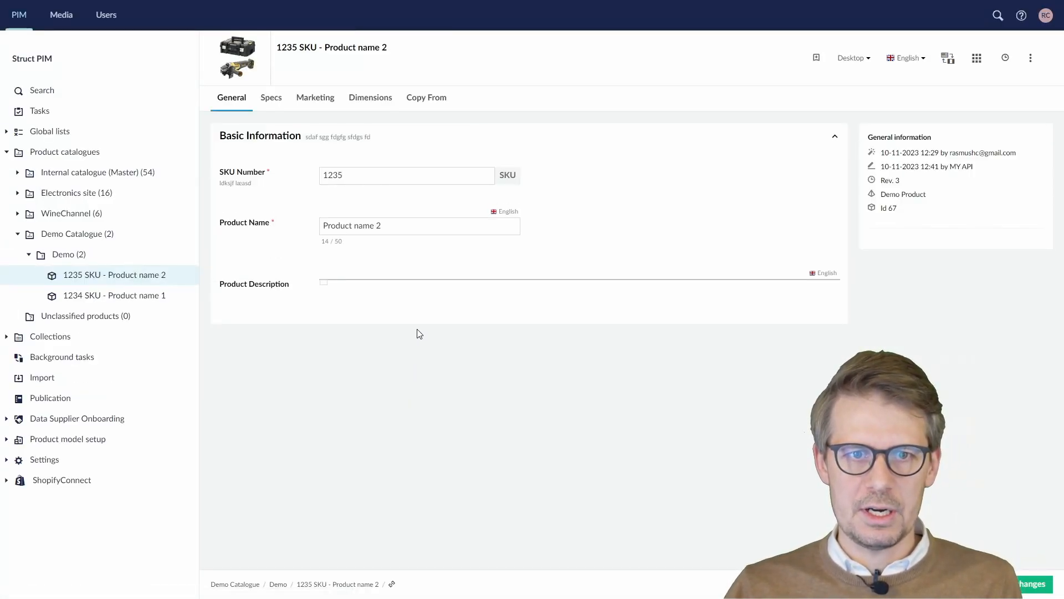
pyautogui.click(424, 98)
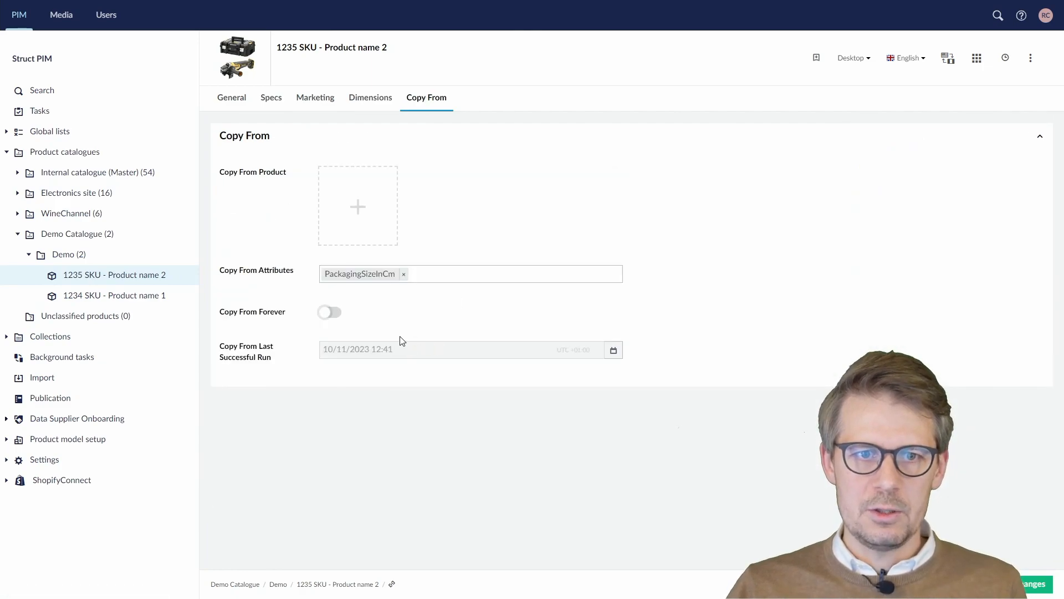
pyautogui.moveTo(410, 354); pyautogui.dragTo(327, 352)
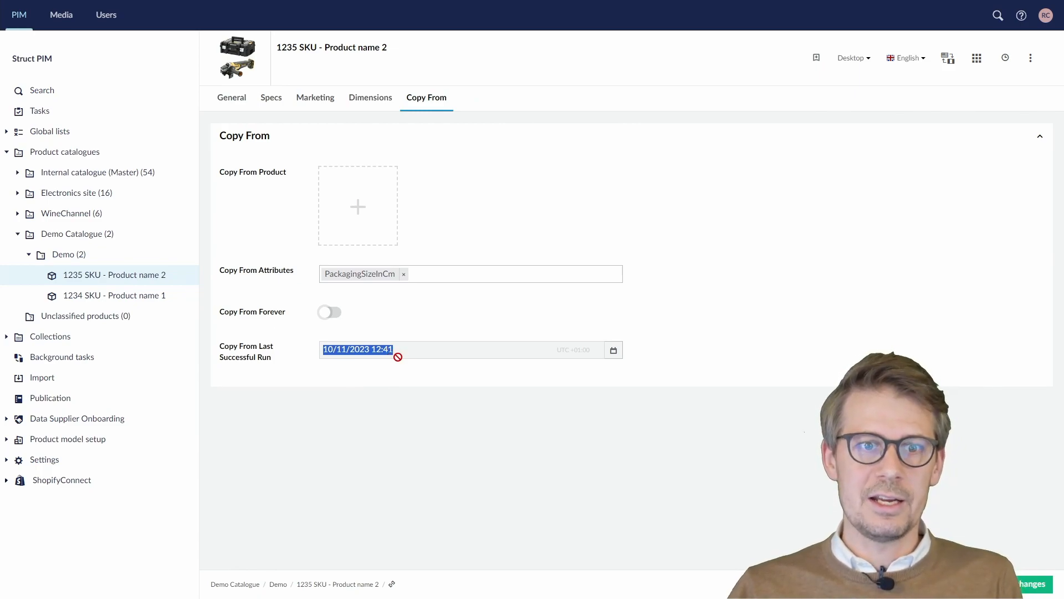
# Verify the copied packaging size 123 × 231 × 100 cm and volume 2,8413 m3 on Dimensions.
pyautogui.click(370, 100)
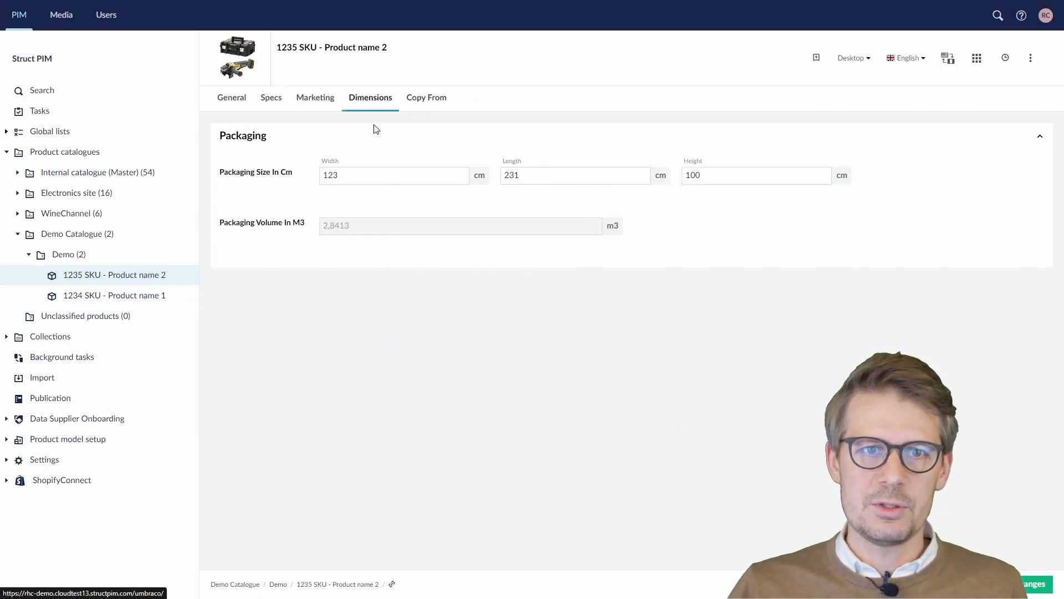
pyautogui.click(362, 178)
pyautogui.click(527, 177)
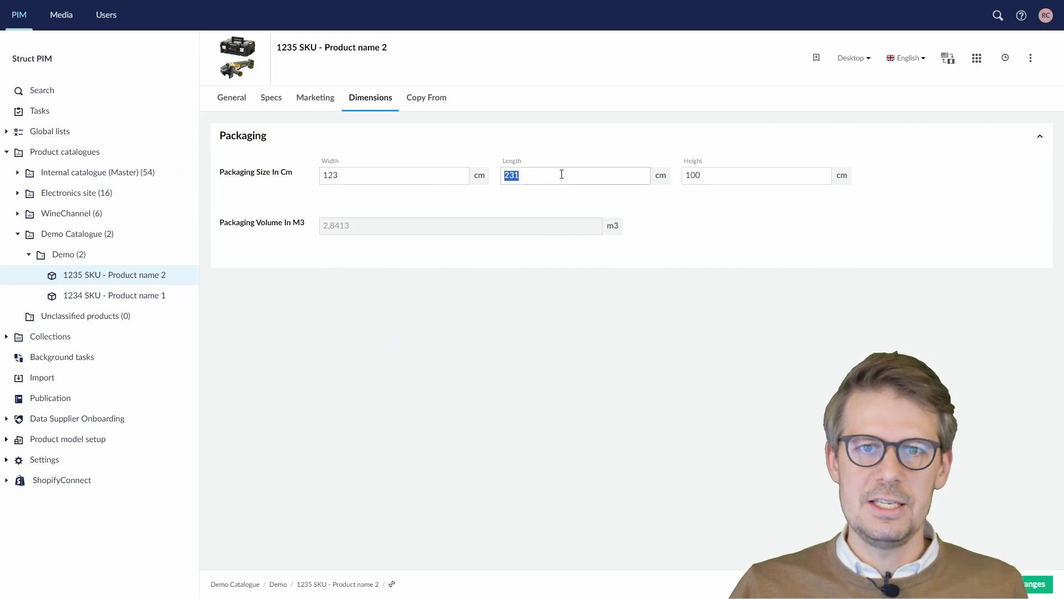
pyautogui.click(723, 177)
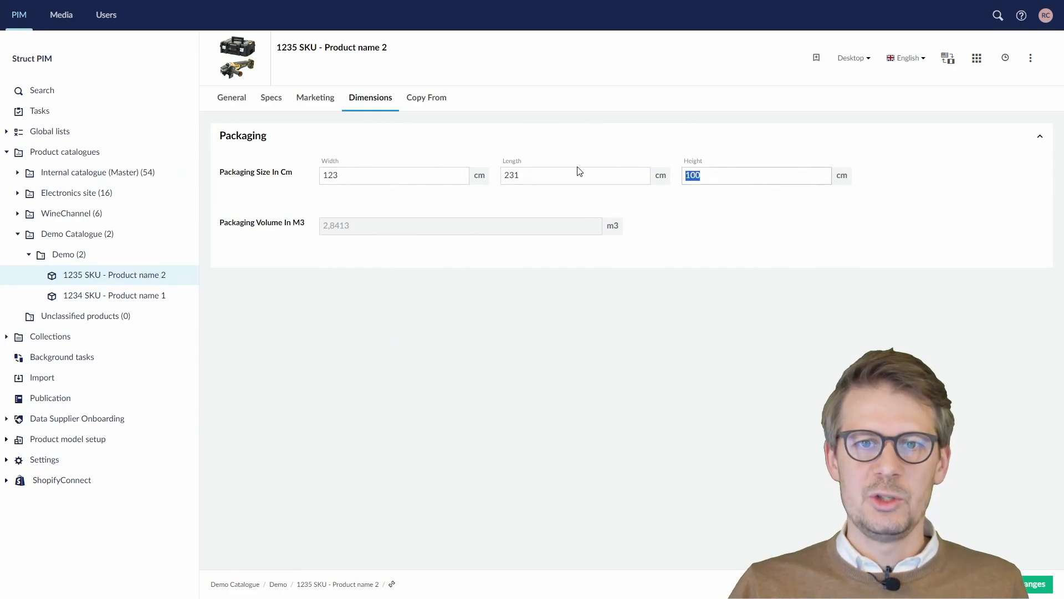
pyautogui.click(355, 175)
pyautogui.click(503, 178)
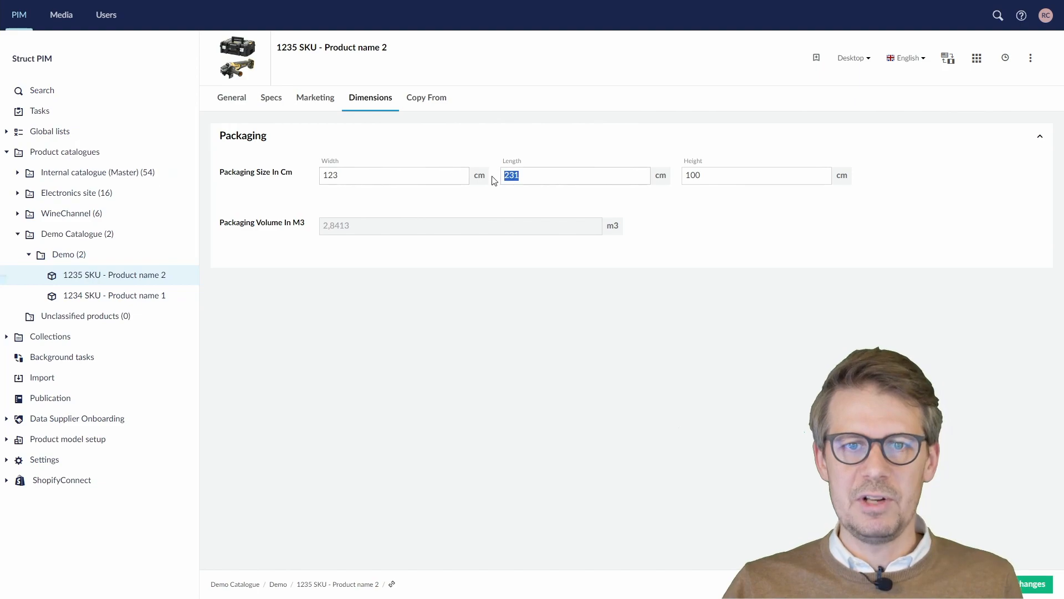
pyautogui.click(715, 175)
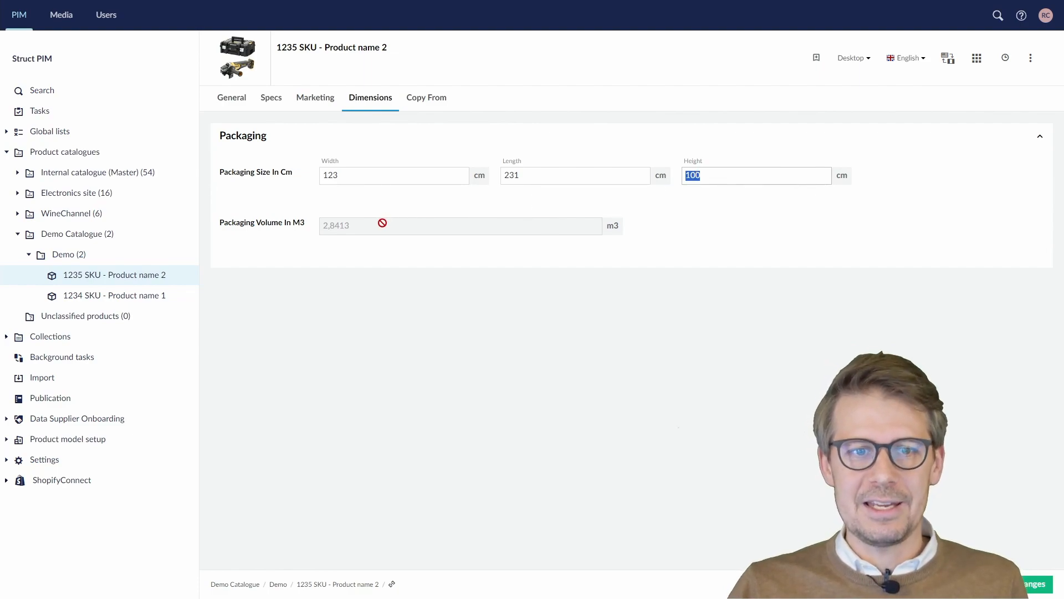
pyautogui.moveTo(382, 222); pyautogui.dragTo(284, 226)
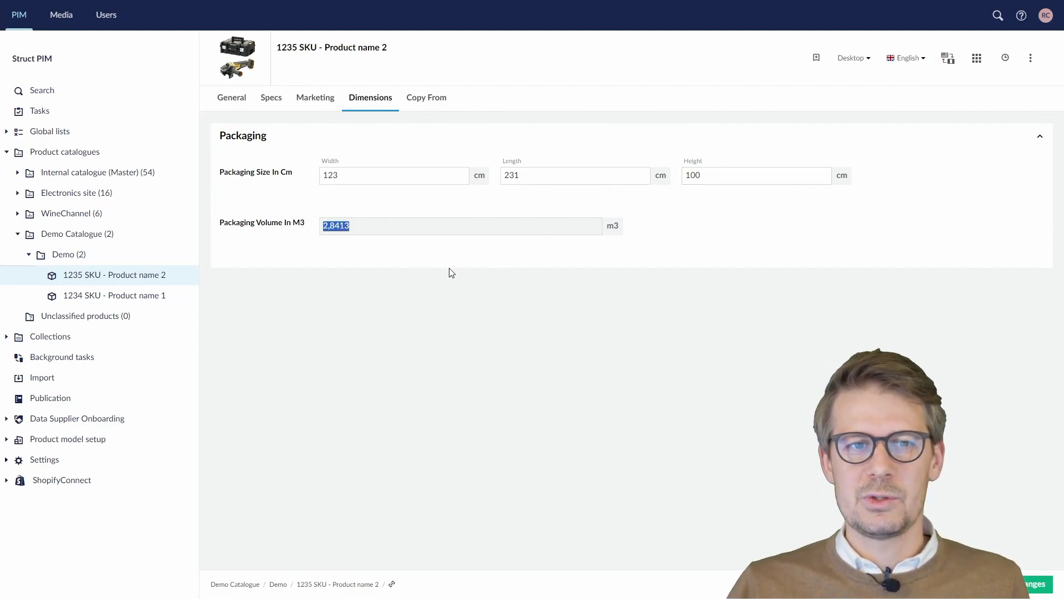